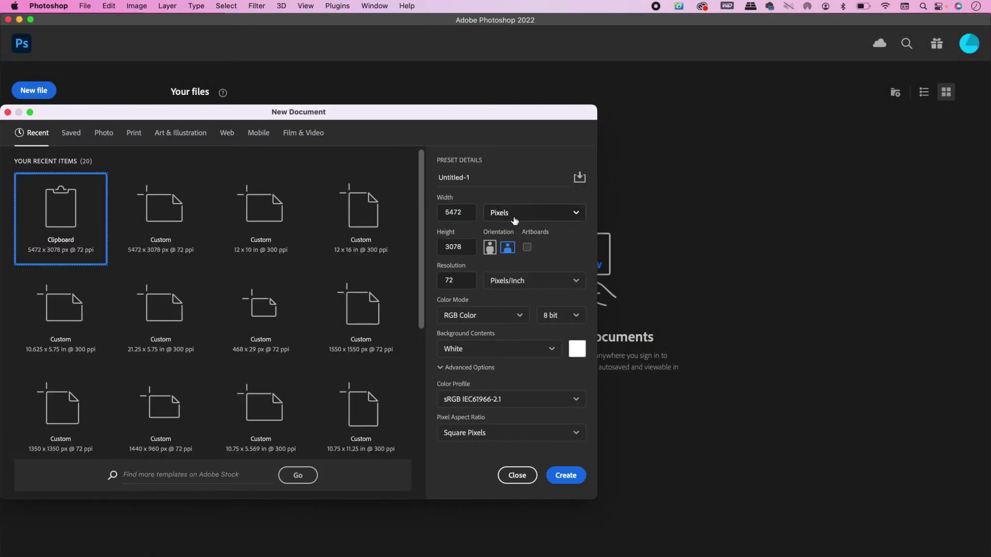
- Create a white 12 × 10 inch, 300 ppi document named 3DChromeText
{"action": "left_click", "coordinate": [515, 221]}
{"action": "left_click", "coordinate": [511, 251]}
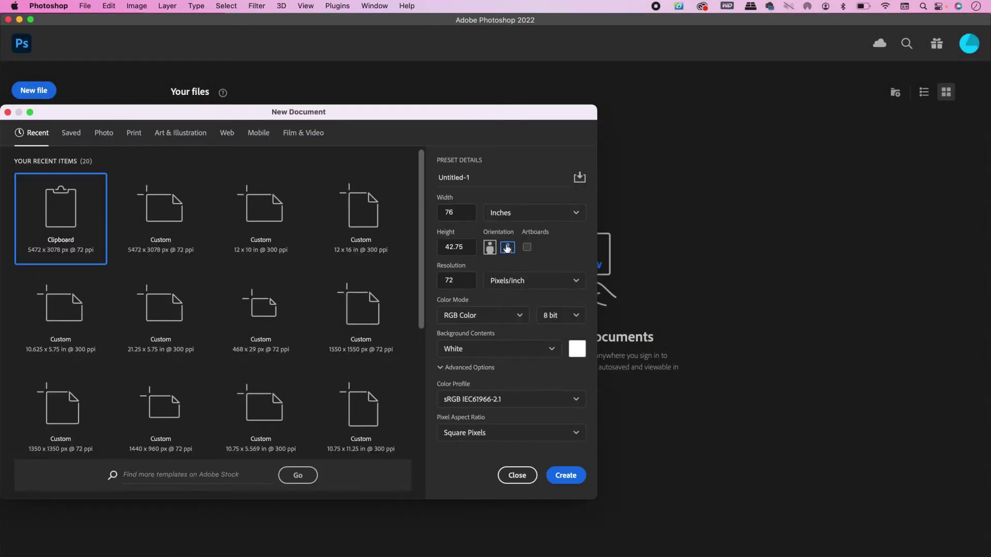
{"action": "double_click", "coordinate": [462, 215]}
{"action": "type", "text": "12"}
{"action": "key", "text": "Tab"}
{"action": "type", "text": "10"}
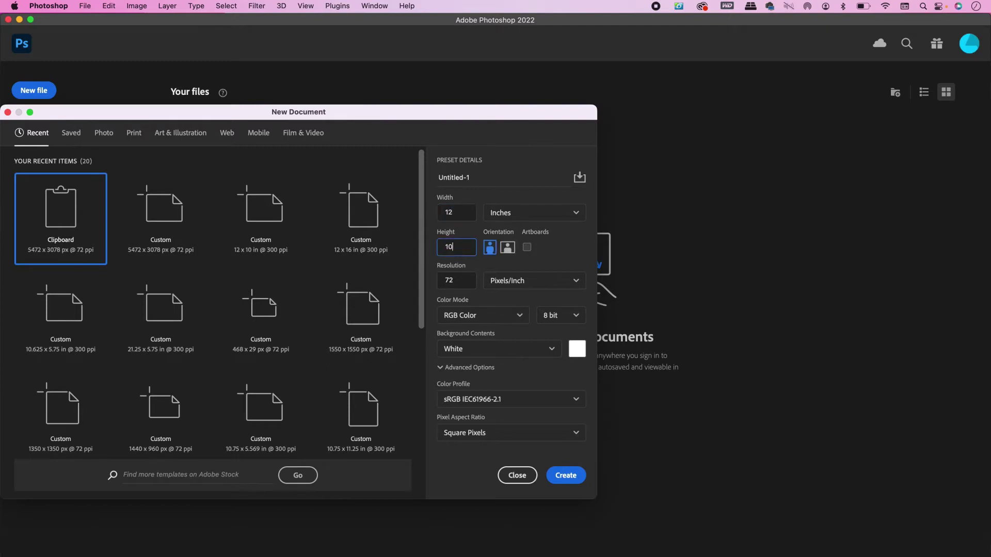
{"action": "double_click", "coordinate": [461, 282]}
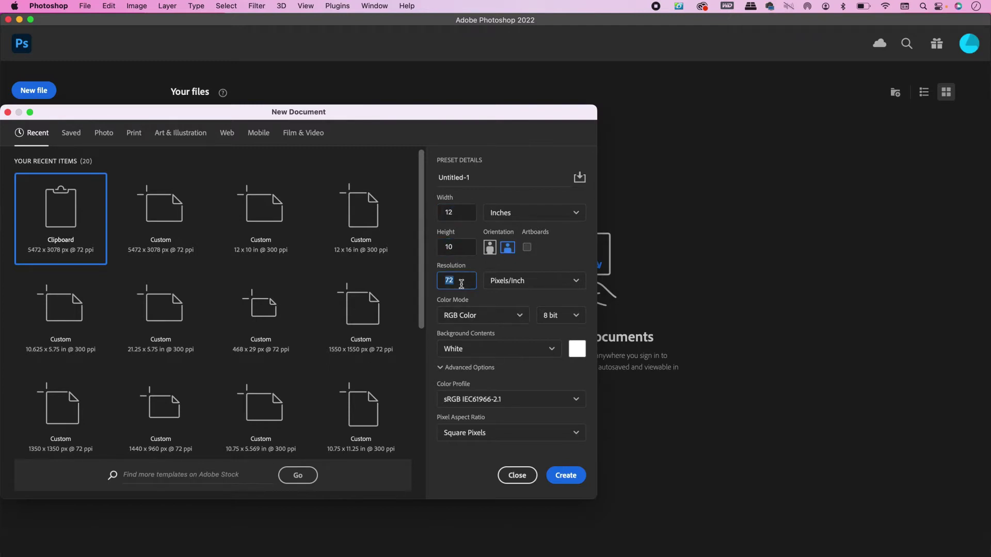
{"action": "type", "text": "300"}
{"action": "double_click", "coordinate": [463, 176]}
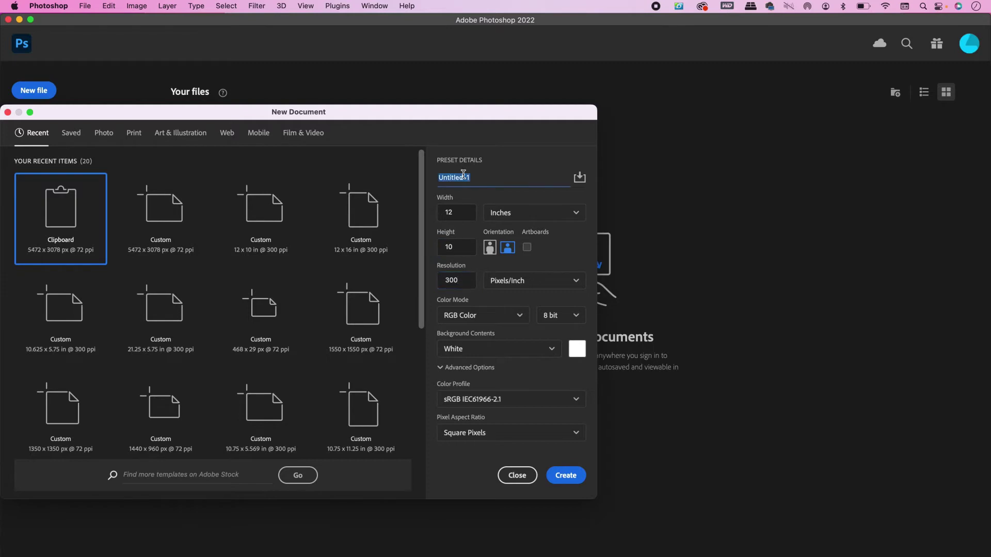
{"action": "type", "text": "3DChromeText"}
{"action": "left_click", "coordinate": [563, 473]}
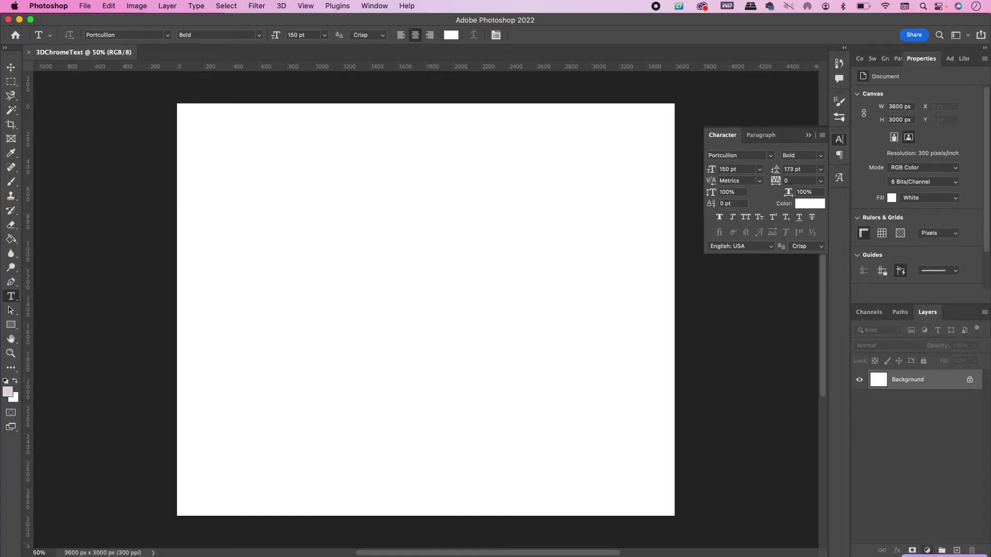
- Add a black Solid Color fill layer
{"action": "left_click", "coordinate": [927, 551]}
{"action": "left_click", "coordinate": [932, 378]}
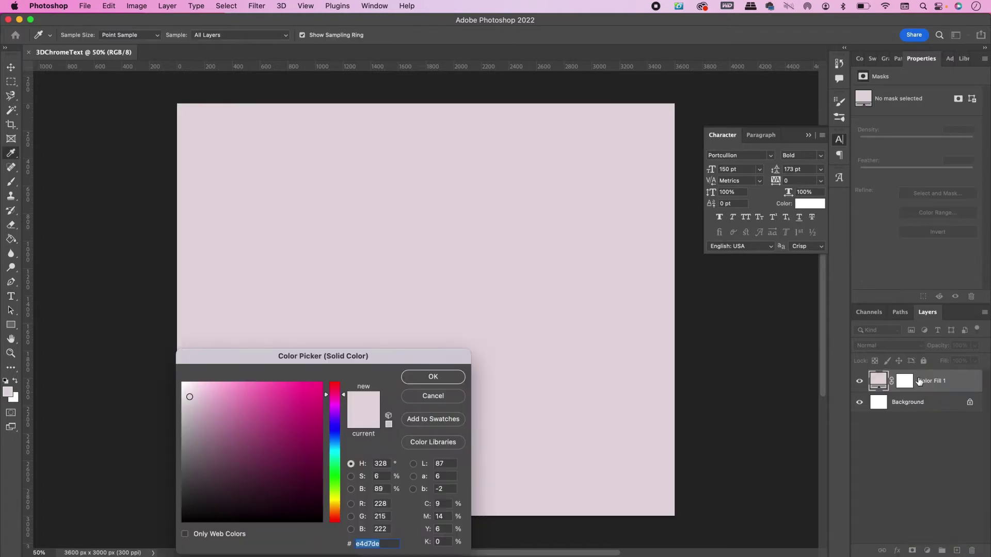
{"action": "left_click_drag", "start_coordinate": [318, 350], "coordinate": [411, 172]}
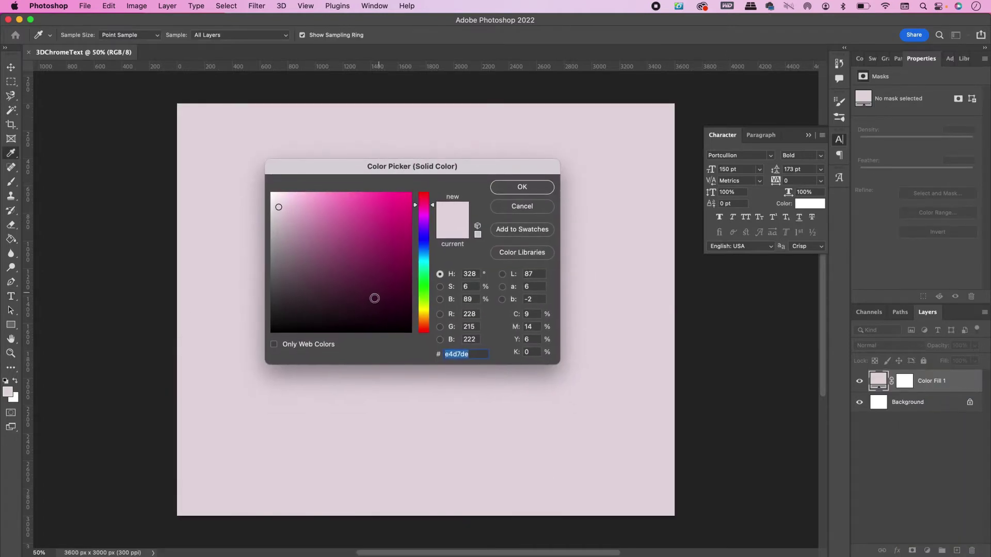
{"action": "left_click", "coordinate": [409, 338]}
{"action": "key", "text": "Return"}
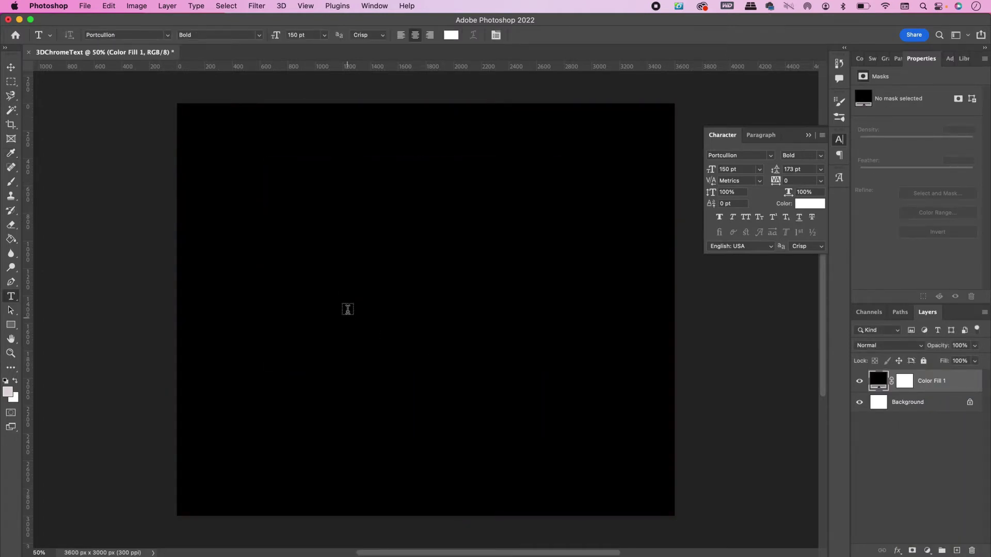
- Type 'Honestly, Nevermind' on two lines as a new text layer
{"action": "left_click", "coordinate": [284, 240]}
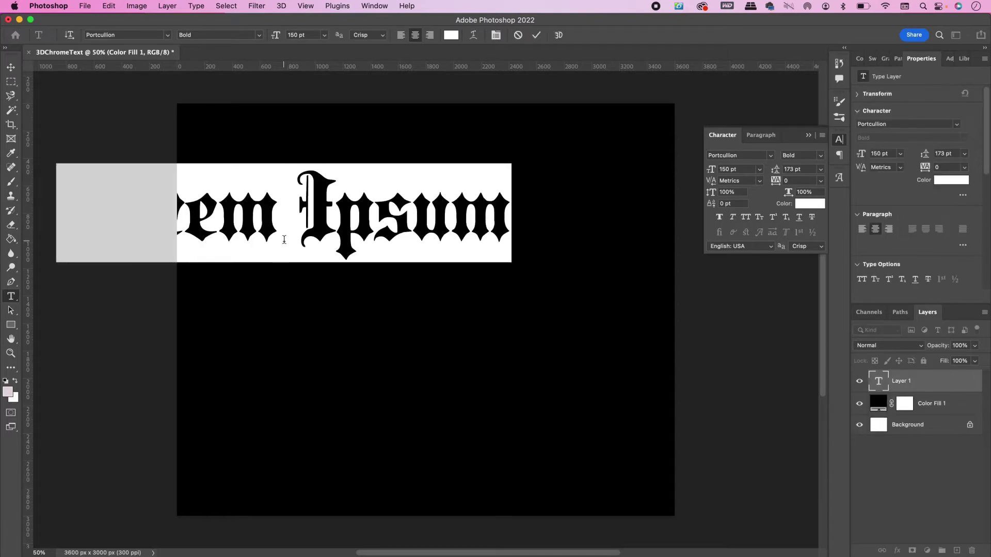
{"action": "type", "text": "honestly,"}
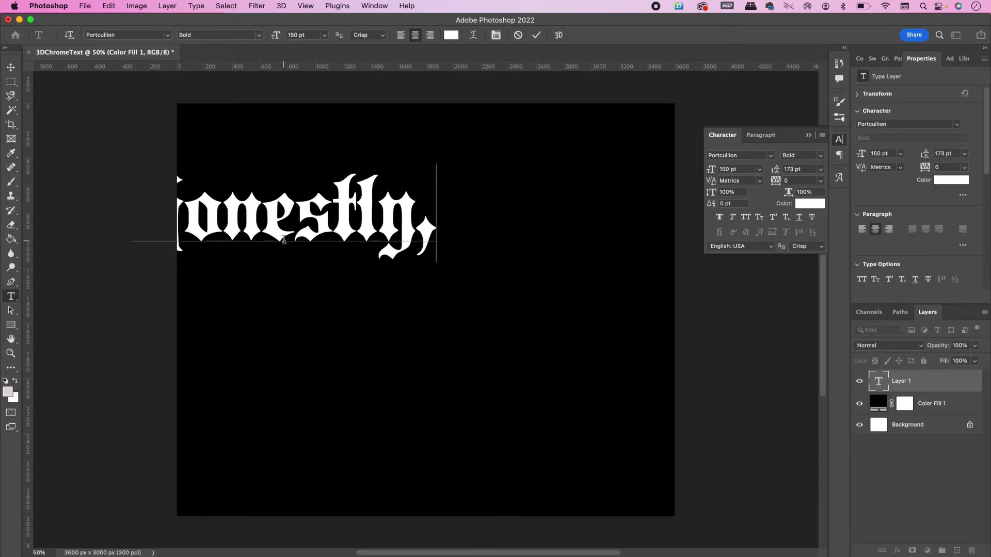
{"action": "key", "text": "Return"}
{"action": "type", "text": "Nevermind"}
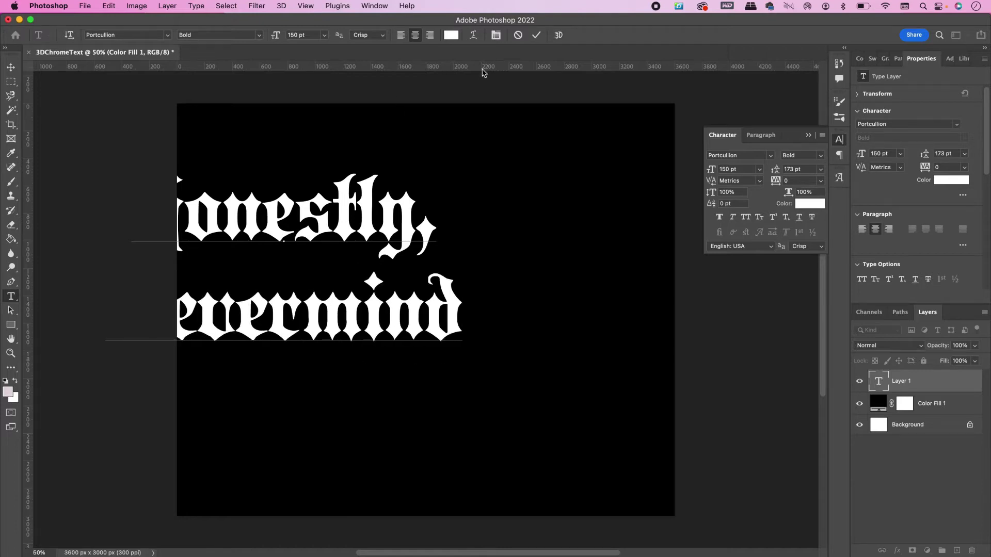
{"action": "left_click", "coordinate": [536, 35]}
- Centre the text on the canvas and stretch it to 130% vertical scale
{"action": "key", "text": "v"}
{"action": "left_click_drag", "start_coordinate": [396, 262], "coordinate": [456, 288]}
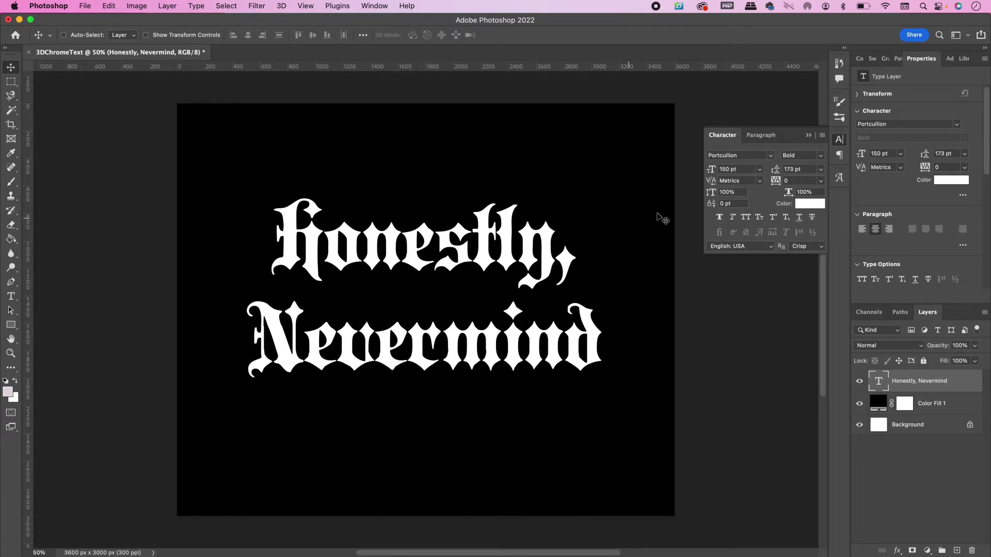
{"action": "double_click", "coordinate": [730, 192]}
{"action": "type", "text": "130"}
{"action": "key", "text": "Return"}
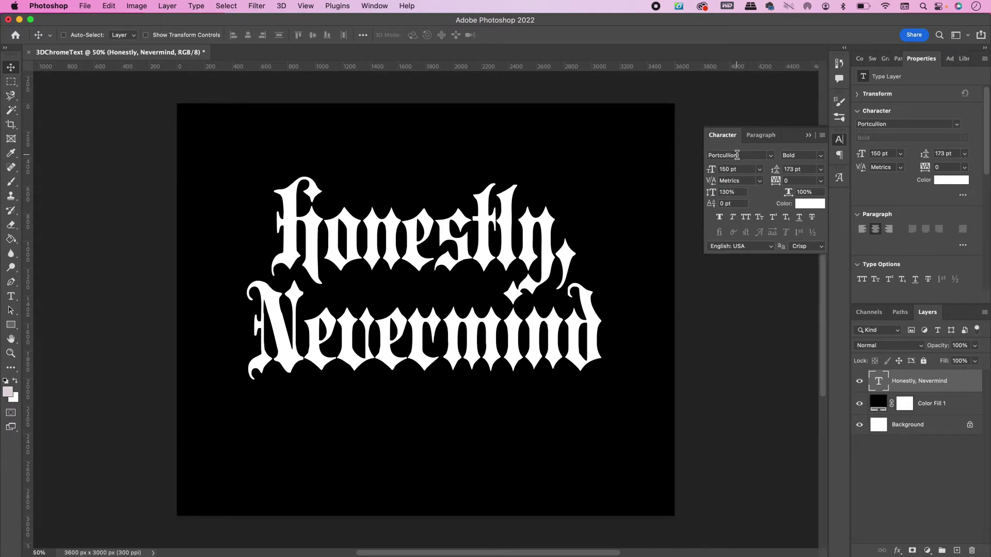
- Warp the text with the Arch style
{"action": "key", "text": "t"}
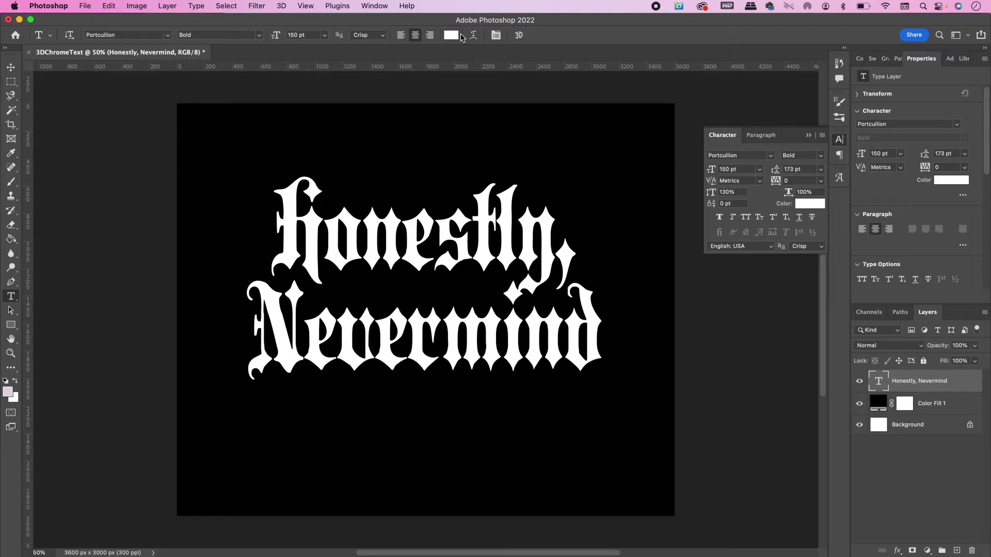
{"action": "left_click", "coordinate": [473, 34]}
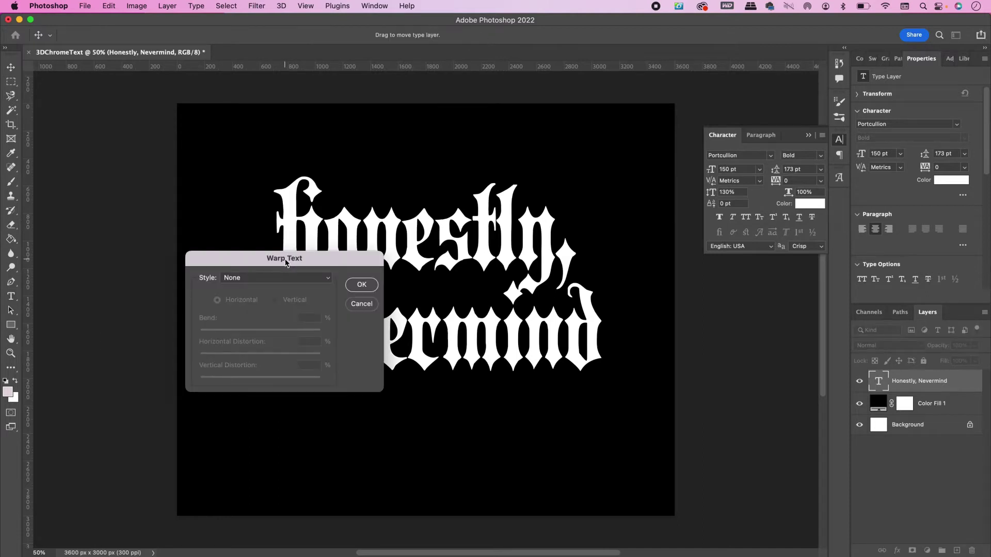
{"action": "left_click", "coordinate": [283, 284]}
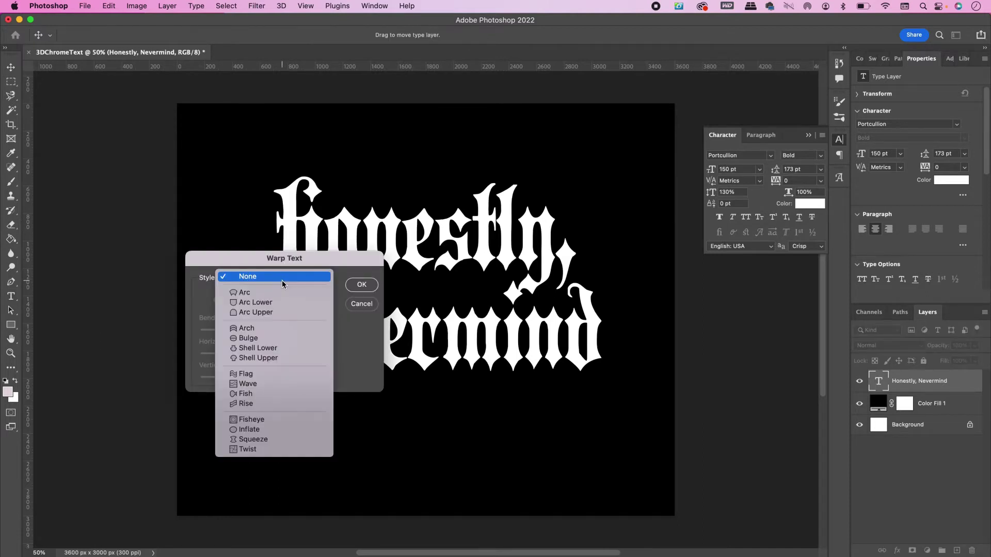
{"action": "left_click", "coordinate": [280, 329]}
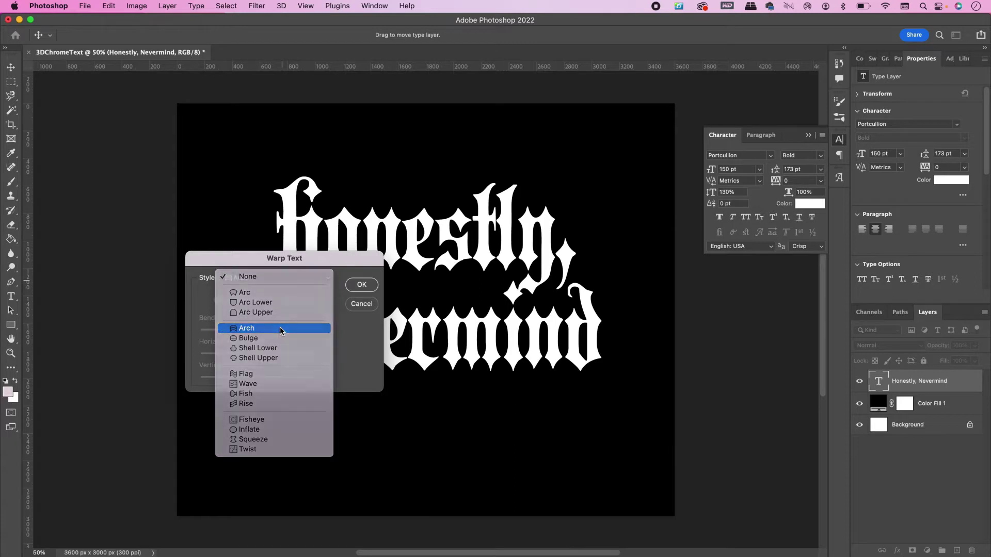
{"action": "left_click", "coordinate": [359, 285]}
- Lower the arched text slightly and convert it to a smart object
{"action": "key", "text": "v"}
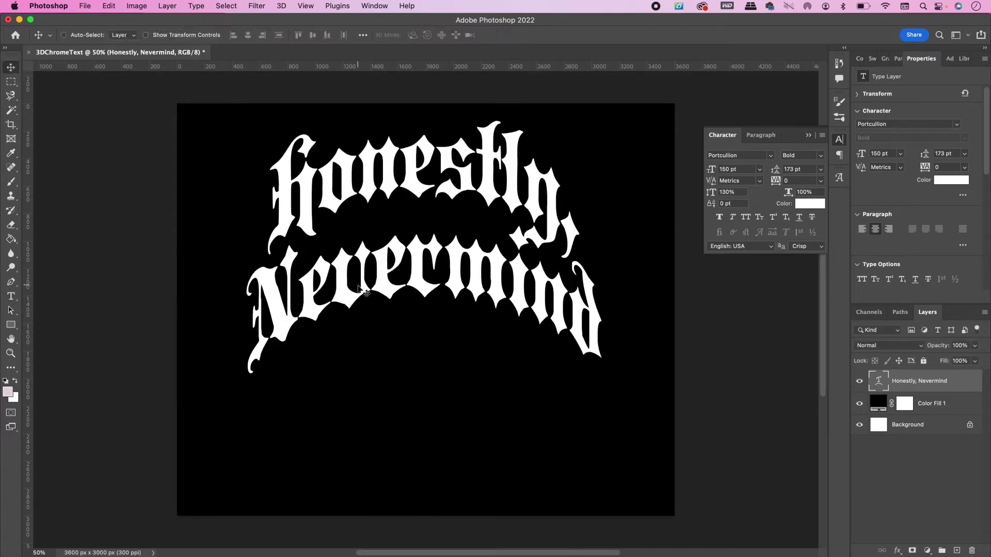
{"action": "left_click_drag", "start_coordinate": [414, 199], "coordinate": [417, 262]}
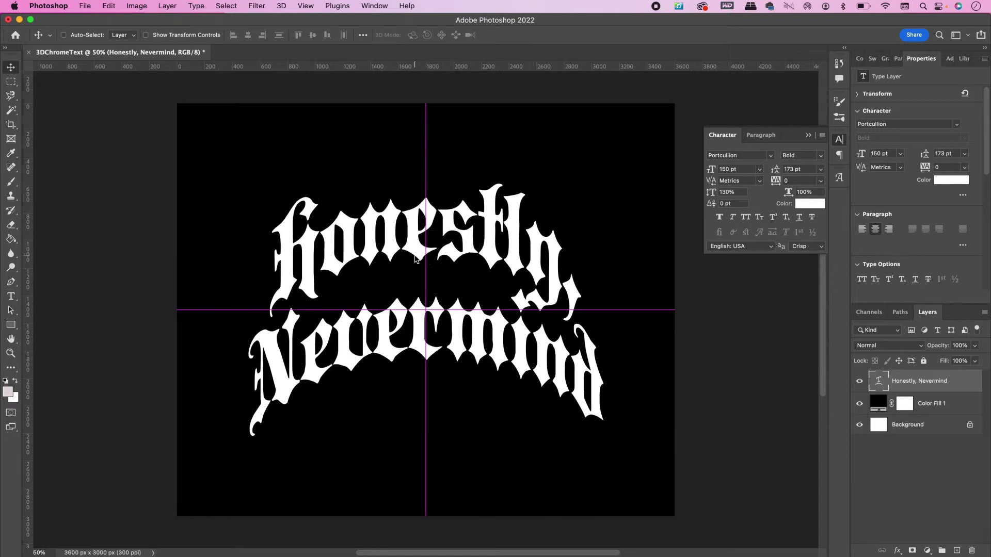
{"action": "right_click", "coordinate": [958, 388]}
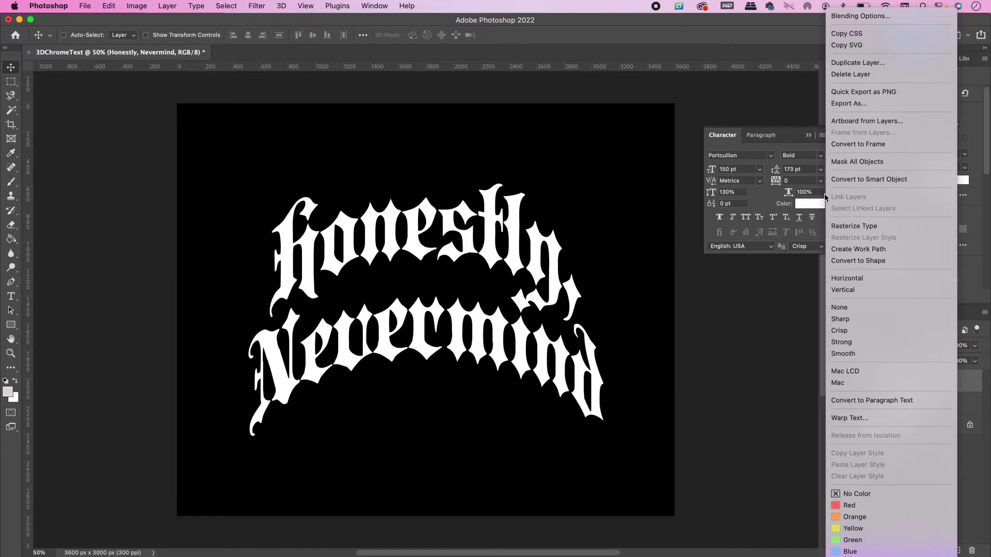
{"action": "left_click", "coordinate": [835, 180]}
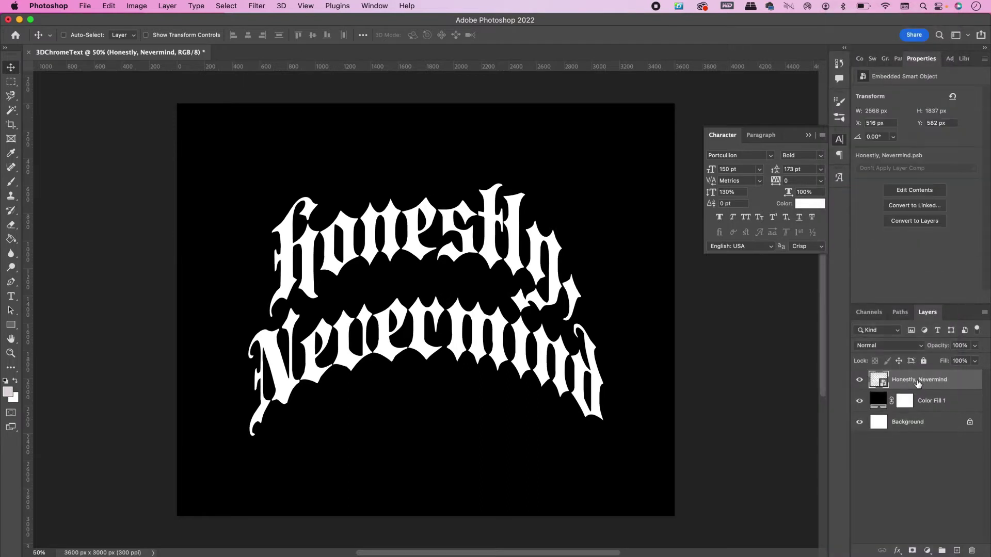
- Duplicate the smart object, place the copy below it hidden, and open Layer Style
{"action": "left_click_drag", "start_coordinate": [919, 384], "coordinate": [957, 550]}
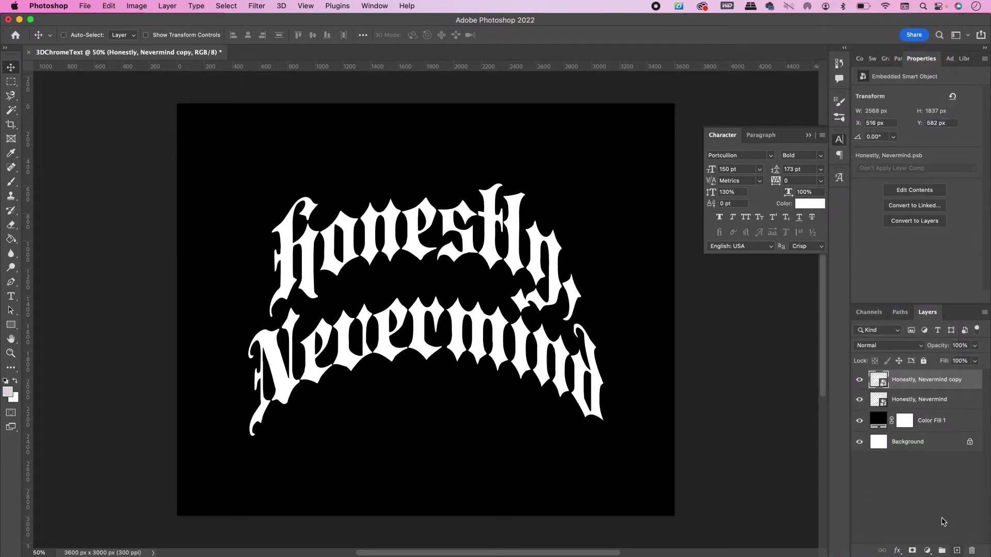
{"action": "left_click_drag", "start_coordinate": [912, 381], "coordinate": [911, 406]}
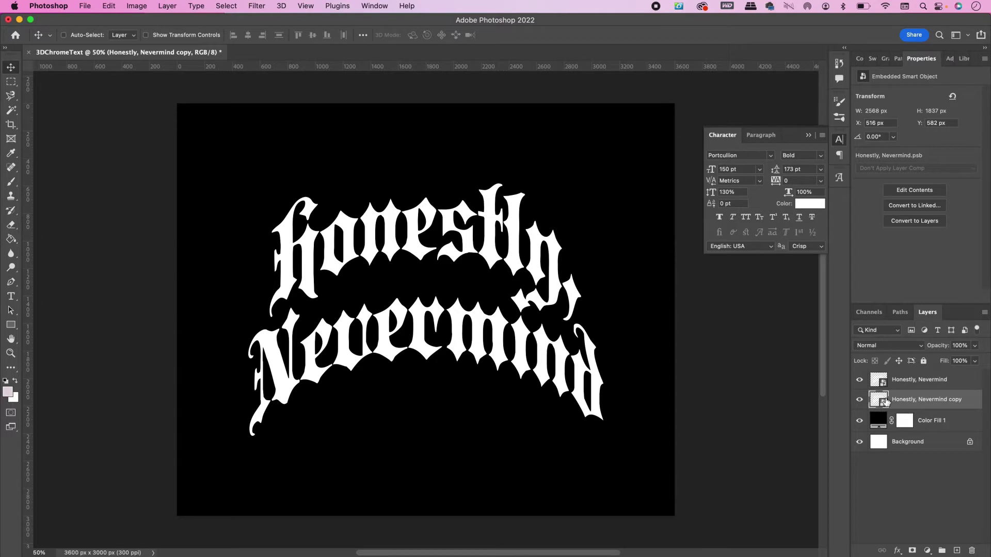
{"action": "left_click", "coordinate": [858, 400]}
{"action": "double_click", "coordinate": [955, 382]}
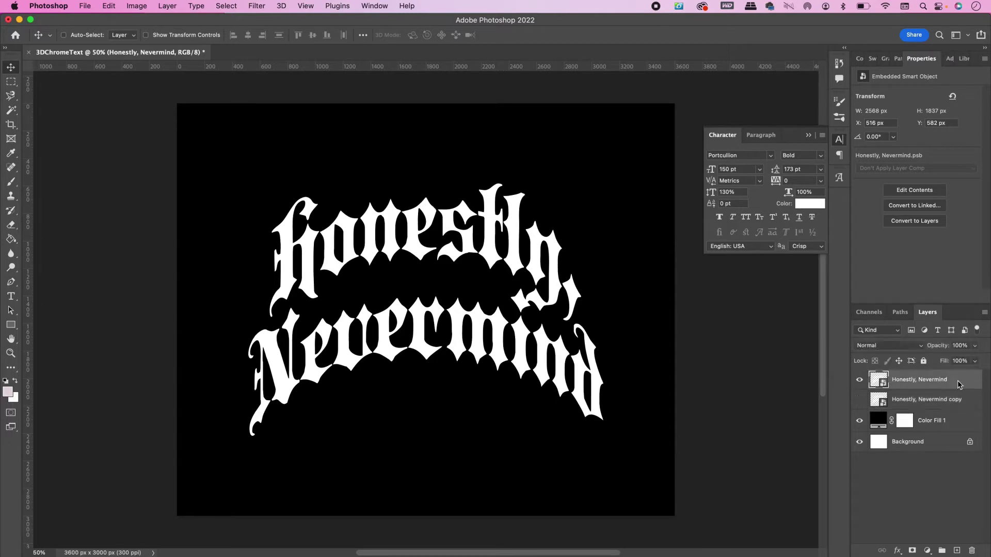
- Add Bevel & Emboss with Chisel Soft technique, 57 px size and 13 px soften
{"action": "left_click_drag", "start_coordinate": [364, 162], "coordinate": [524, 203]}
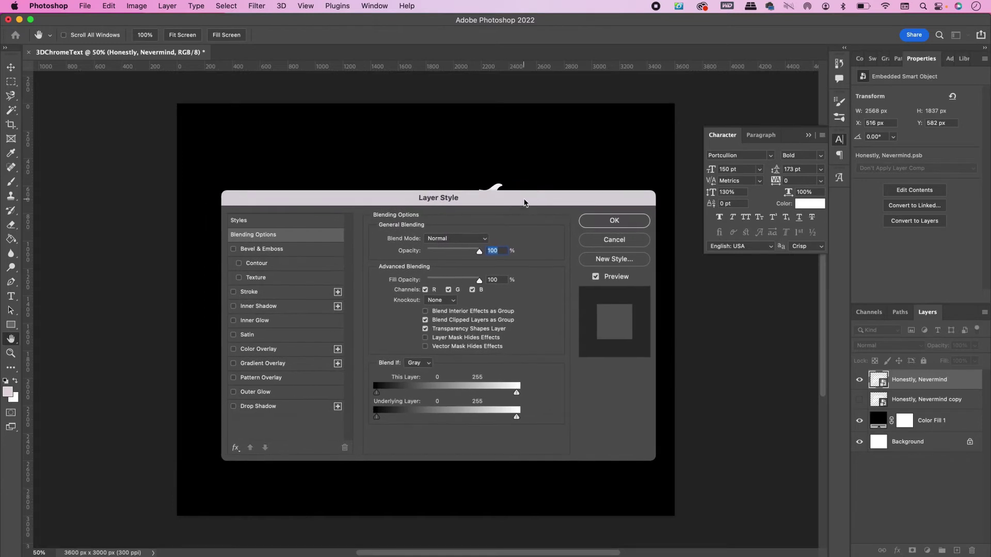
{"action": "left_click", "coordinate": [296, 253]}
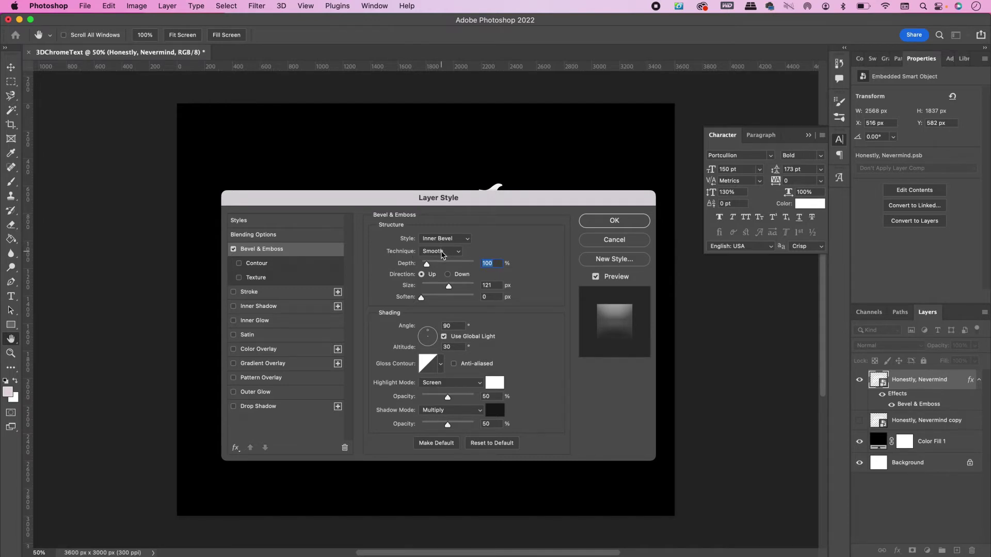
{"action": "left_click", "coordinate": [442, 253]}
{"action": "left_click", "coordinate": [443, 277]}
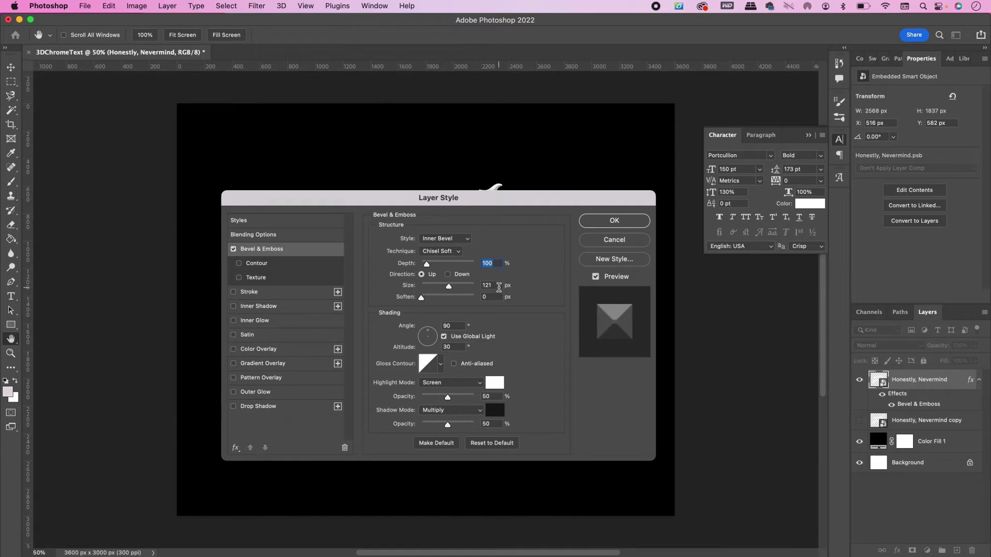
{"action": "double_click", "coordinate": [499, 287]}
{"action": "type", "text": "57"}
{"action": "key", "text": "Tab"}
{"action": "left_click", "coordinate": [465, 298]}
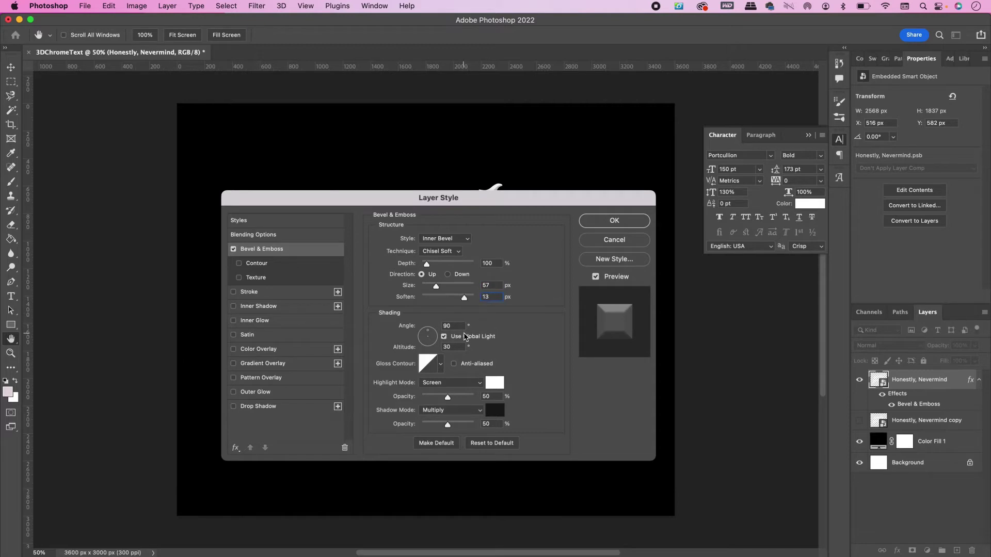
- Give the bevel a peaked gloss contour, 78% highlight opacity and #181718 shadow colour
{"action": "left_click", "coordinate": [442, 371]}
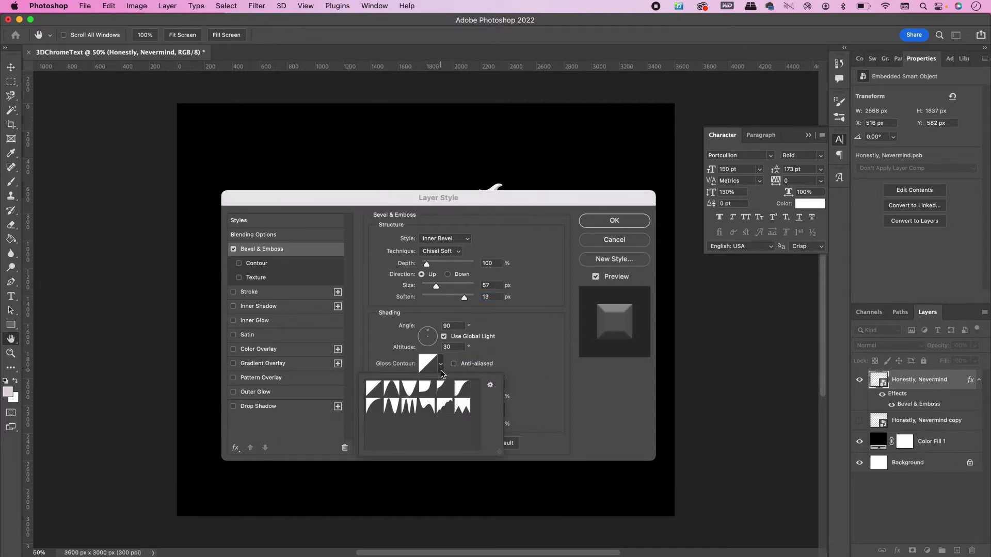
{"action": "left_click", "coordinate": [393, 408]}
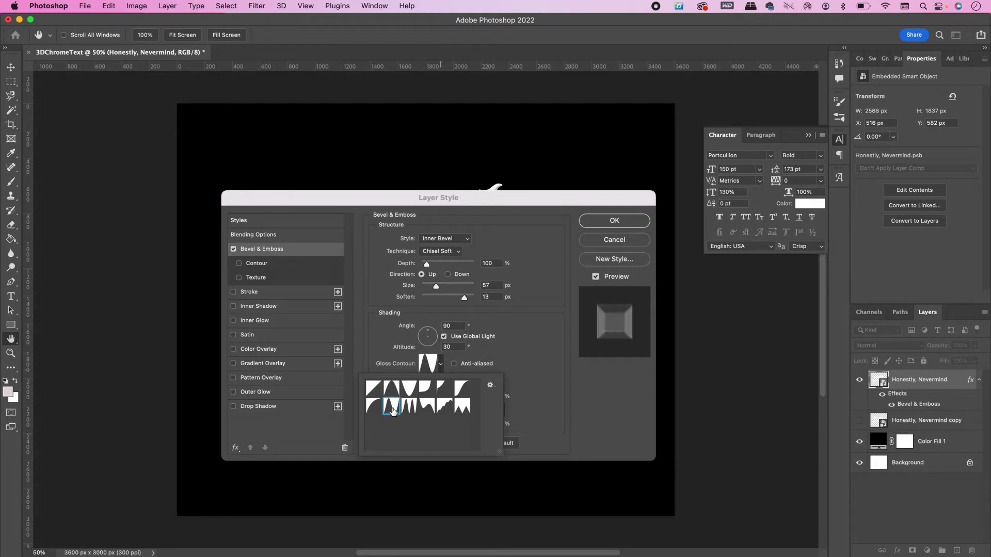
{"action": "left_click", "coordinate": [547, 376]}
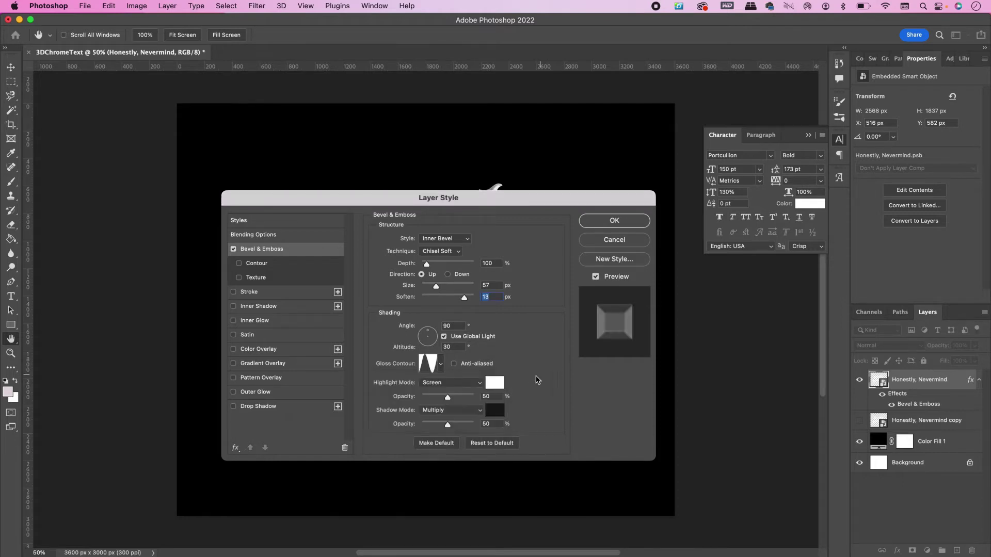
{"action": "double_click", "coordinate": [494, 396]}
{"action": "type", "text": "78"}
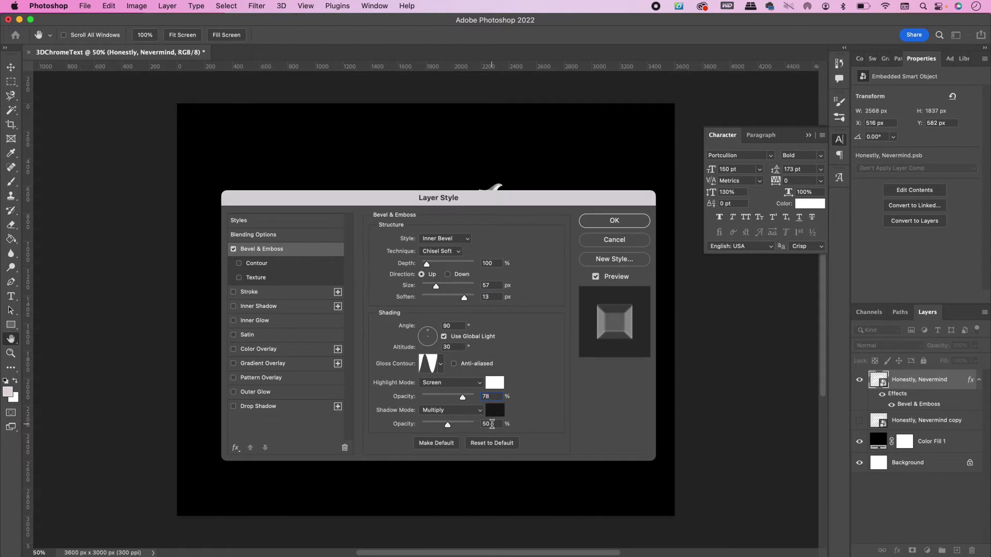
{"action": "left_click", "coordinate": [499, 410]}
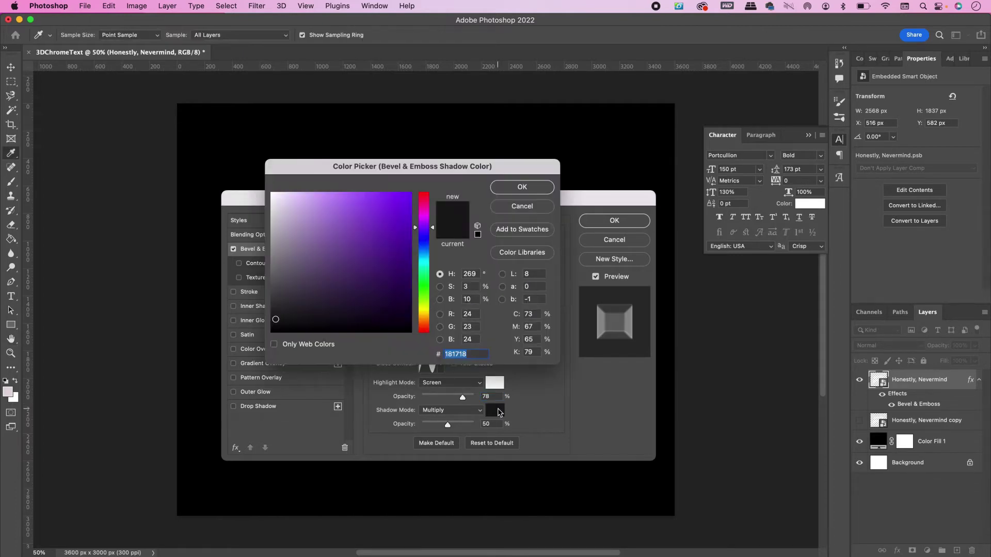
{"action": "type", "text": "181"}
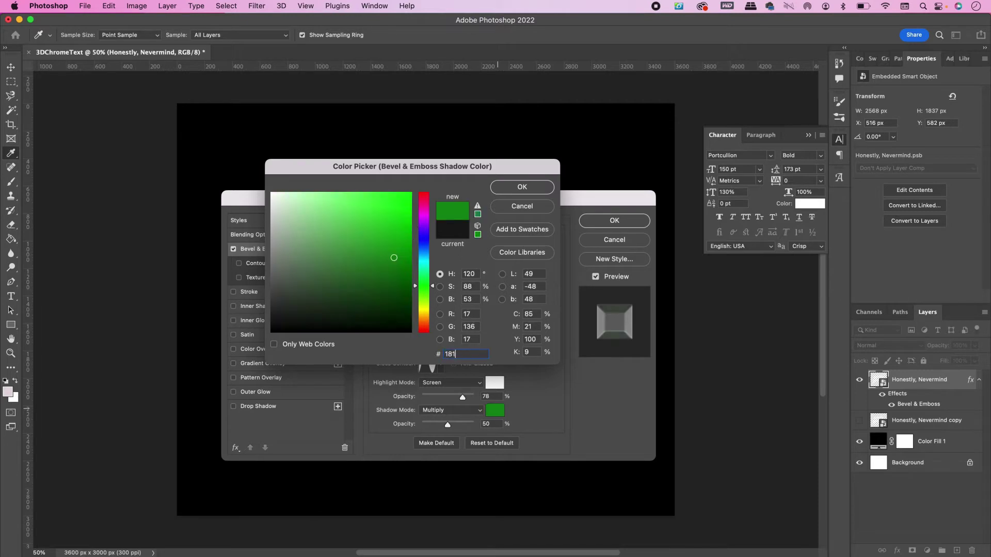
{"action": "type", "text": "718"}
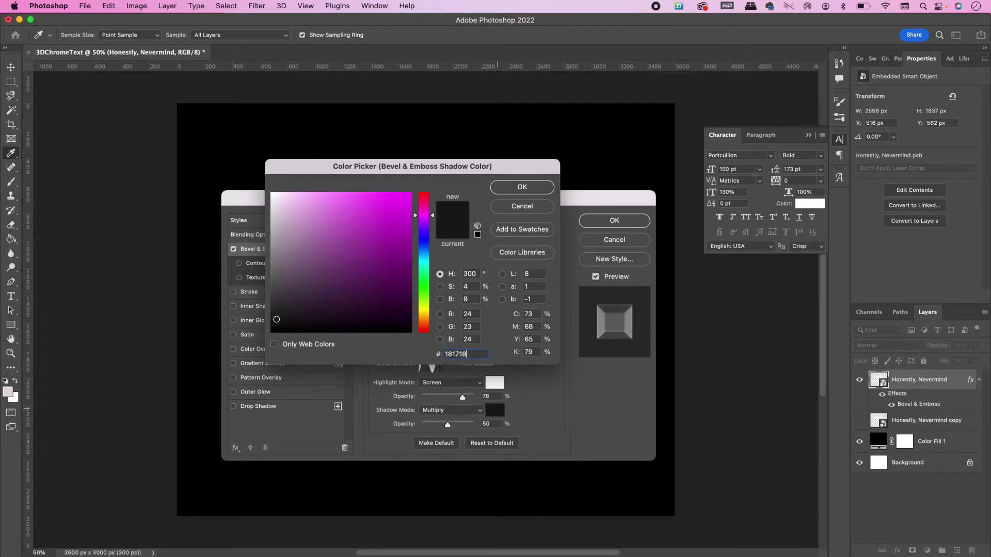
{"action": "left_click", "coordinate": [531, 189]}
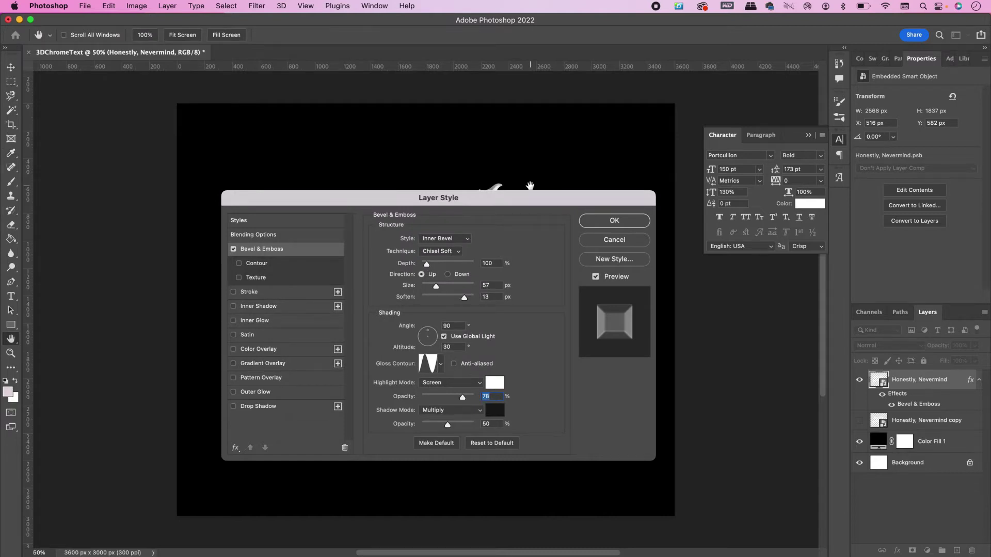
- Enable the bevel Contour with the cone-shaped preset
{"action": "left_click", "coordinate": [284, 268]}
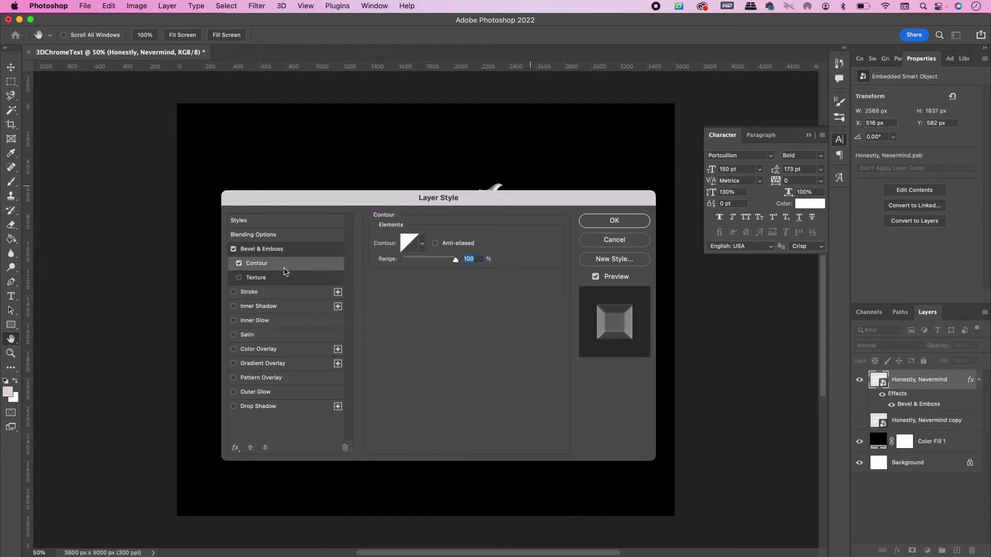
{"action": "left_click", "coordinate": [423, 246]}
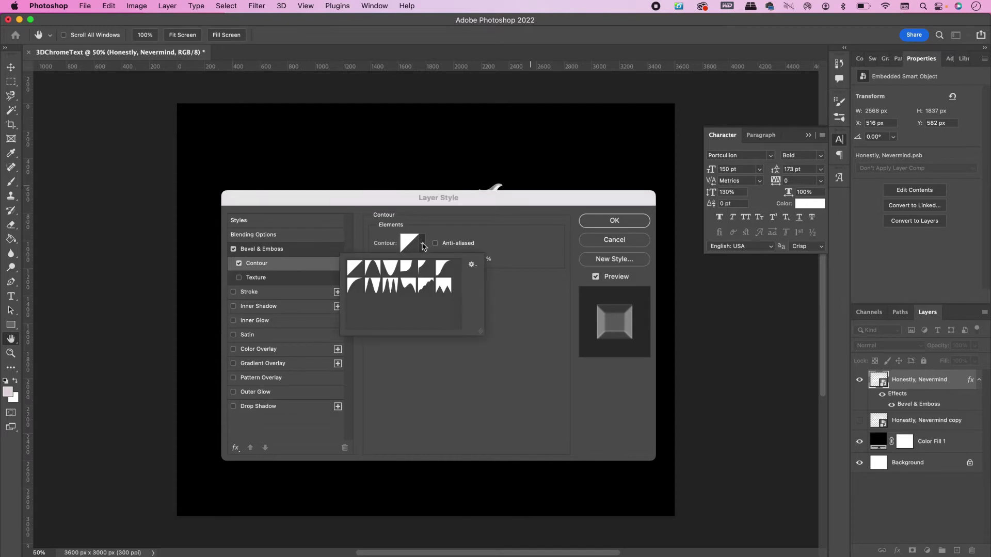
{"action": "left_click", "coordinate": [374, 268]}
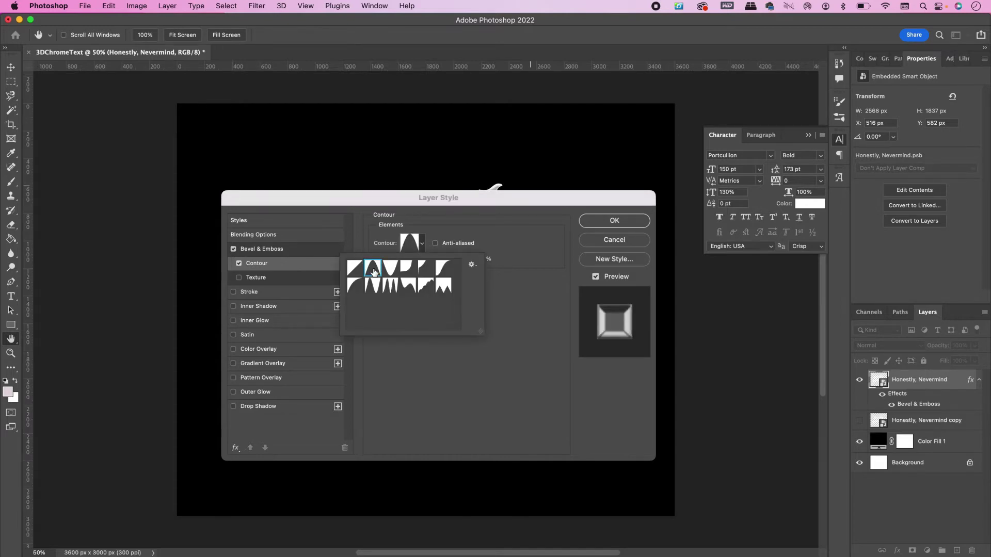
- Add a 5 px outside stroke in #5ca0f0 at 54% opacity
{"action": "left_click", "coordinate": [295, 298]}
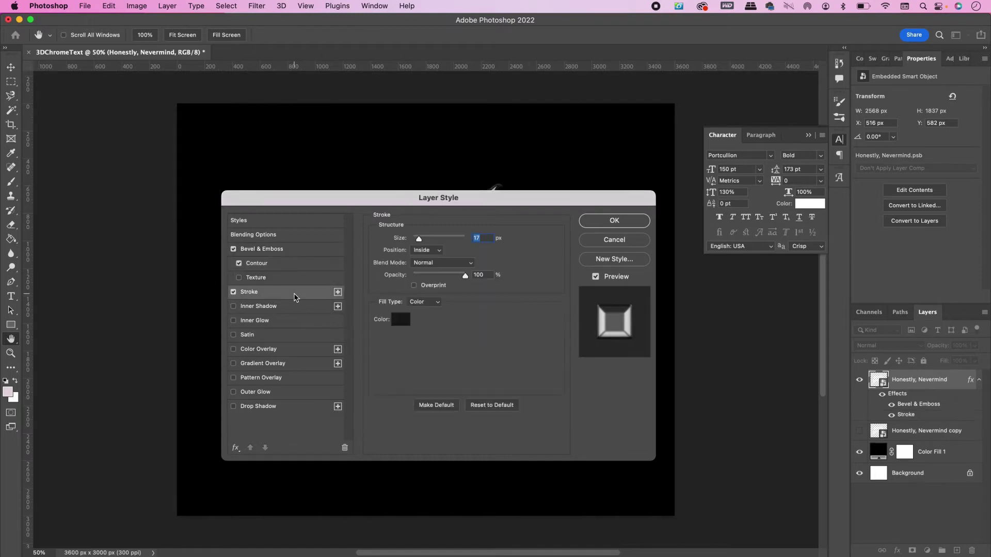
{"action": "left_click", "coordinate": [400, 320]}
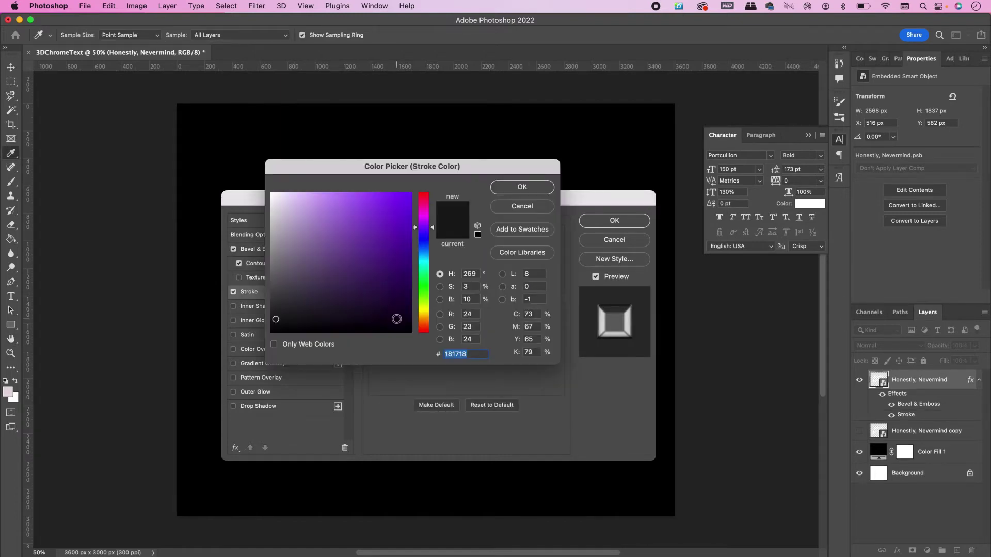
{"action": "type", "text": "5c"}
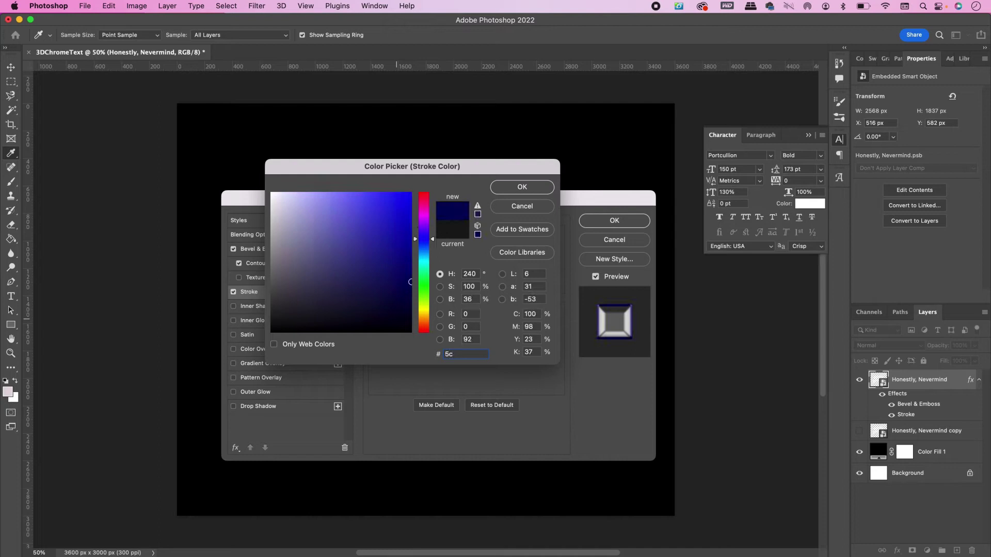
{"action": "type", "text": "a0f0"}
{"action": "key", "text": "Return"}
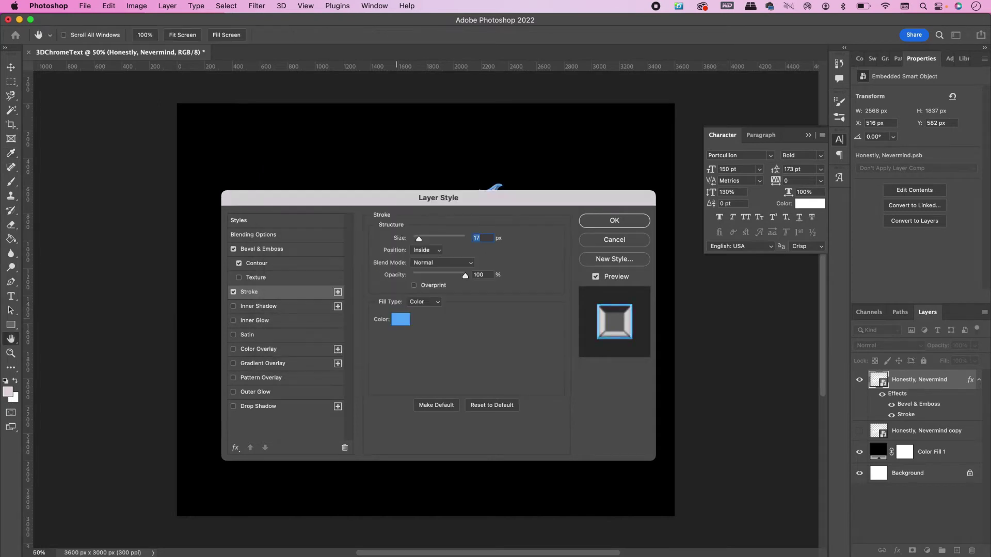
{"action": "type", "text": "5"}
{"action": "left_click", "coordinate": [421, 252]}
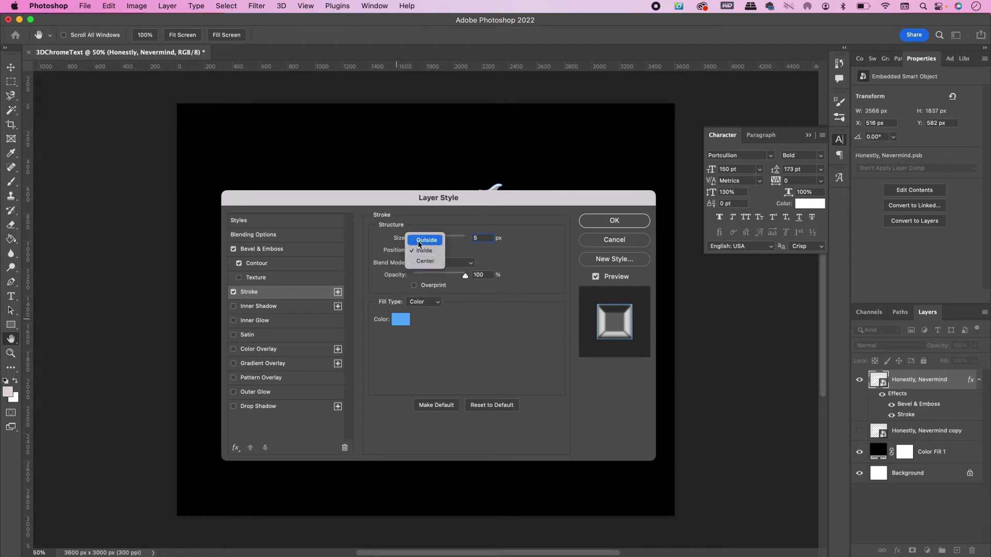
{"action": "left_click", "coordinate": [422, 241]}
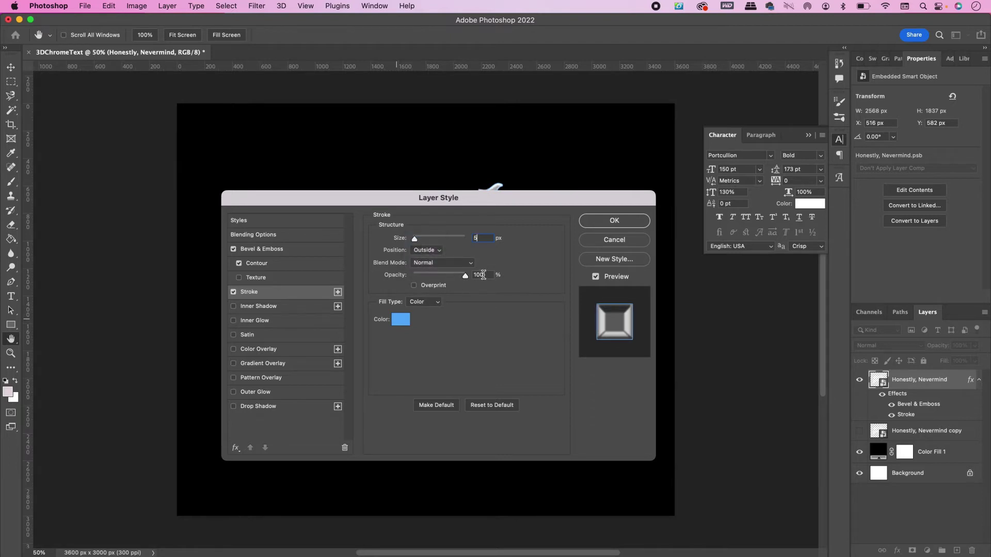
{"action": "left_click_drag", "start_coordinate": [465, 275], "coordinate": [441, 275]}
- Add an Inner Shadow in #fafafa with Color Dodge blending at 49% opacity
{"action": "left_click", "coordinate": [309, 312]}
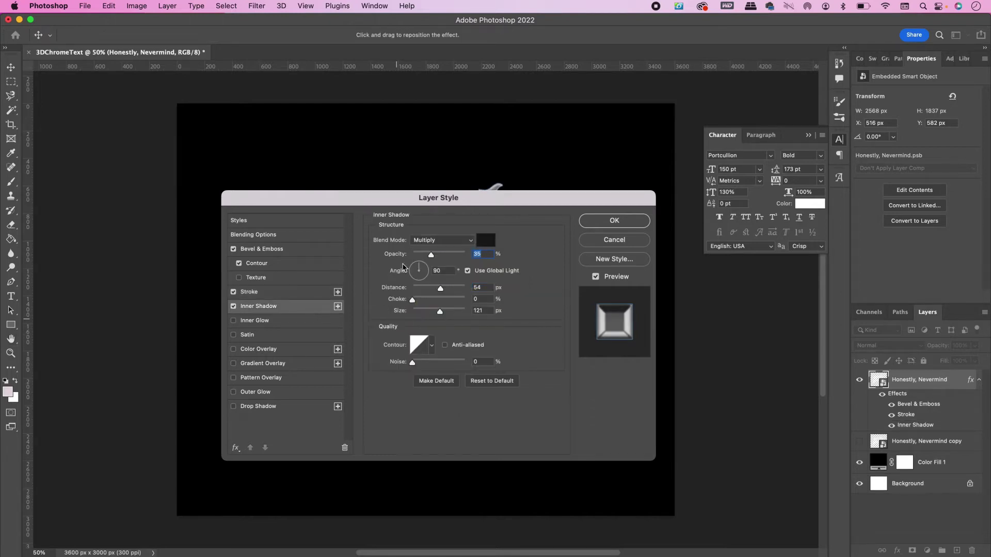
{"action": "left_click", "coordinate": [487, 241]}
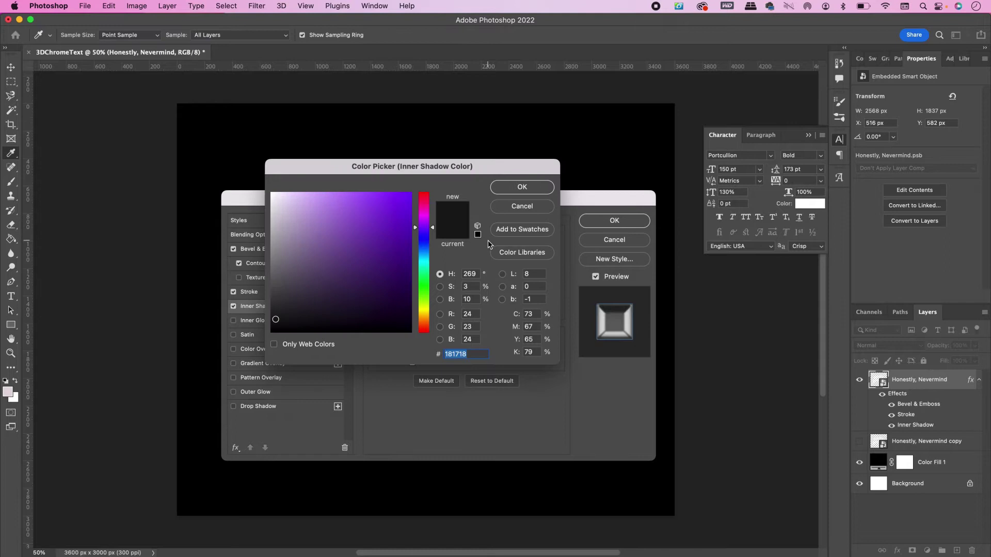
{"action": "type", "text": "fa"}
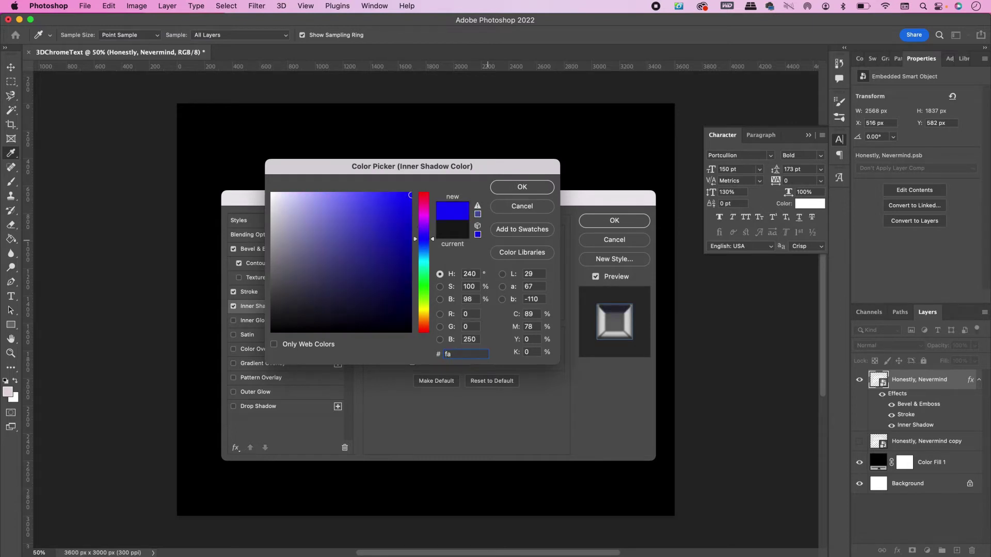
{"action": "type", "text": "fafa"}
{"action": "key", "text": "Return"}
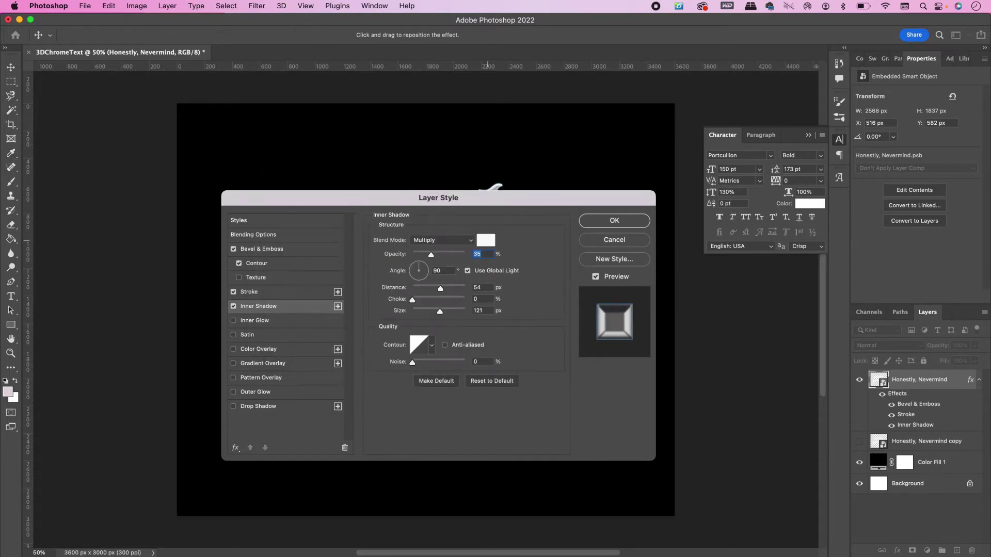
{"action": "left_click", "coordinate": [456, 243]}
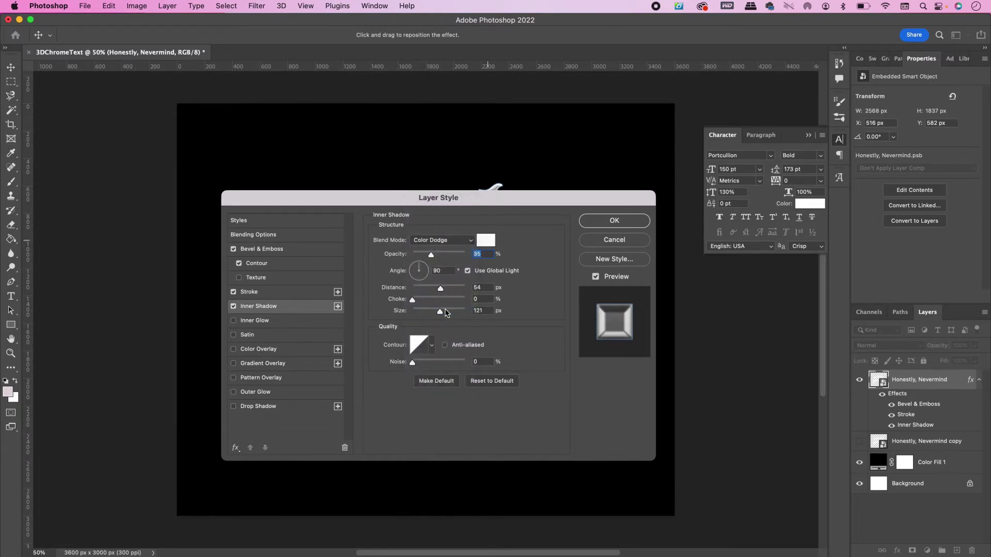
{"action": "type", "text": "49"}
- Set the inner shadow distance to 15 px and size 62 px, with a new contour
{"action": "double_click", "coordinate": [480, 287]}
{"action": "type", "text": "15"}
{"action": "double_click", "coordinate": [490, 310]}
{"action": "type", "text": "62"}
{"action": "left_click", "coordinate": [432, 345]}
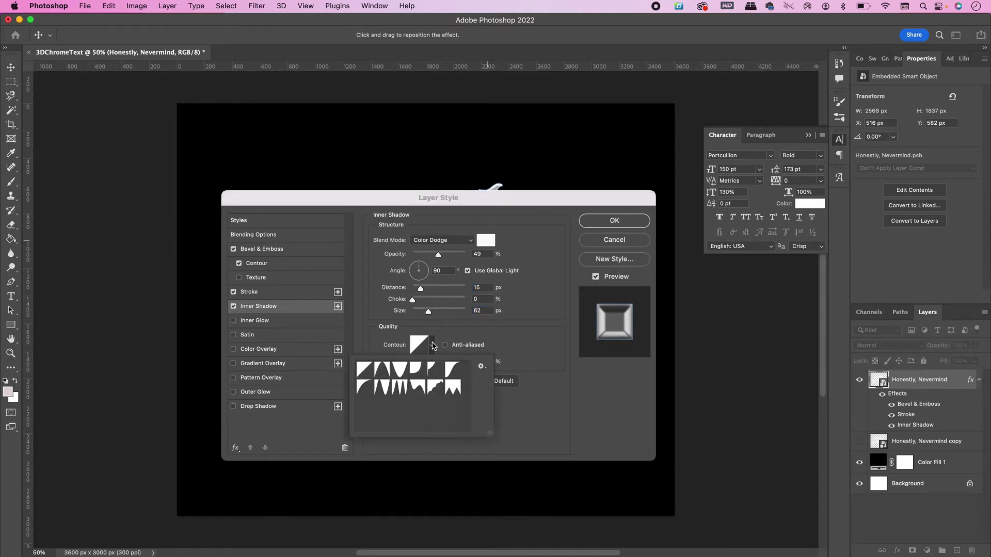
{"action": "left_click", "coordinate": [417, 387]}
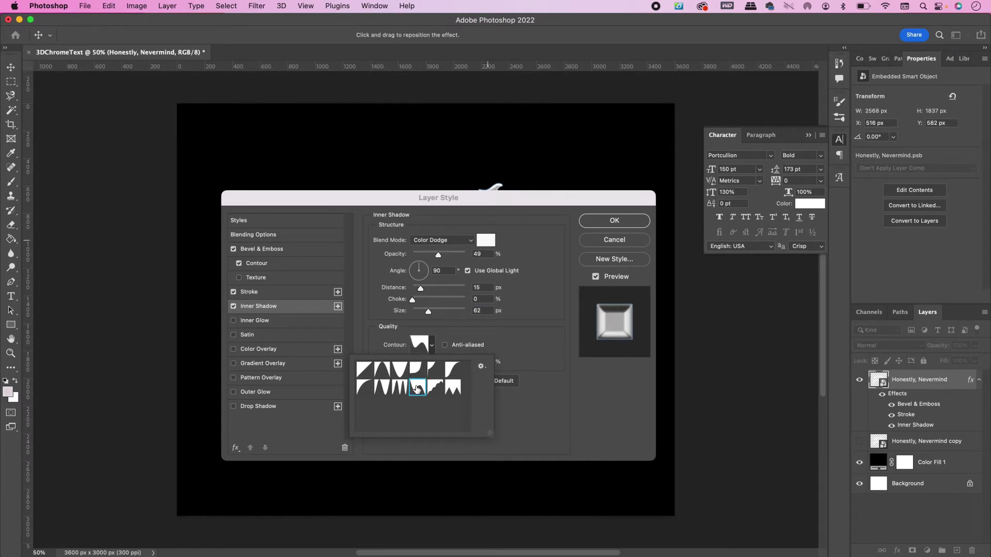
{"action": "left_click", "coordinate": [532, 416]}
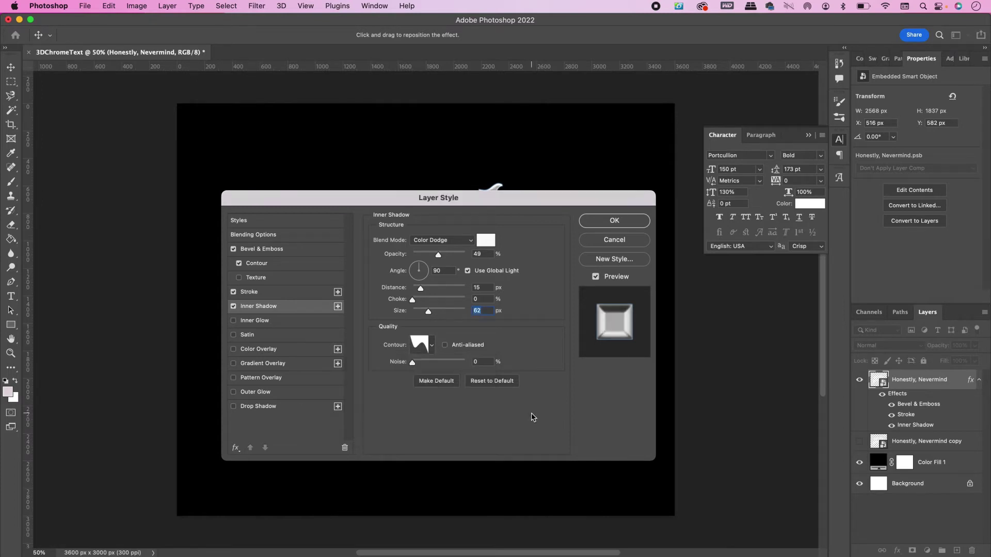
- Add an Inner Glow in #d9dddd, Color Dodge at 100% opacity, 18 px size
{"action": "left_click", "coordinate": [298, 324]}
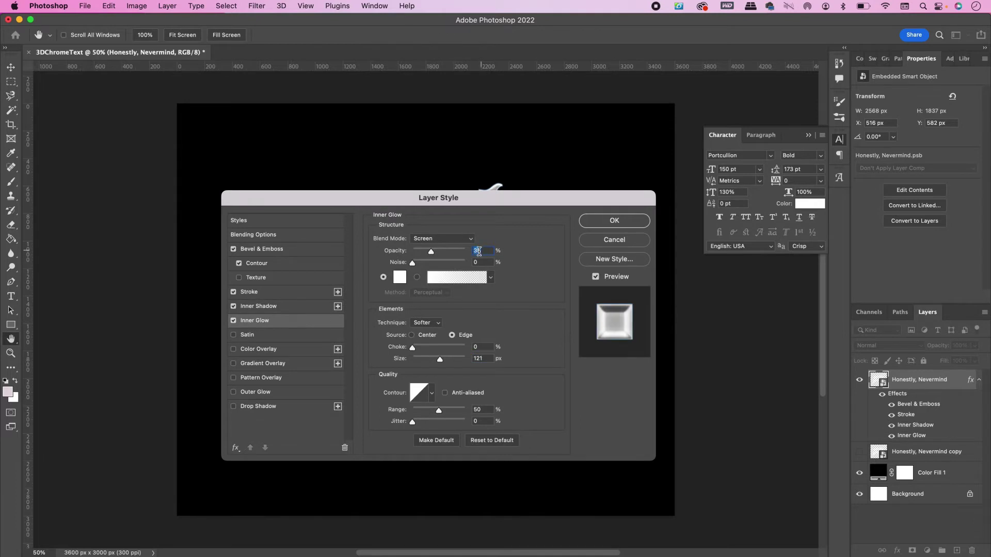
{"action": "left_click", "coordinate": [400, 277]}
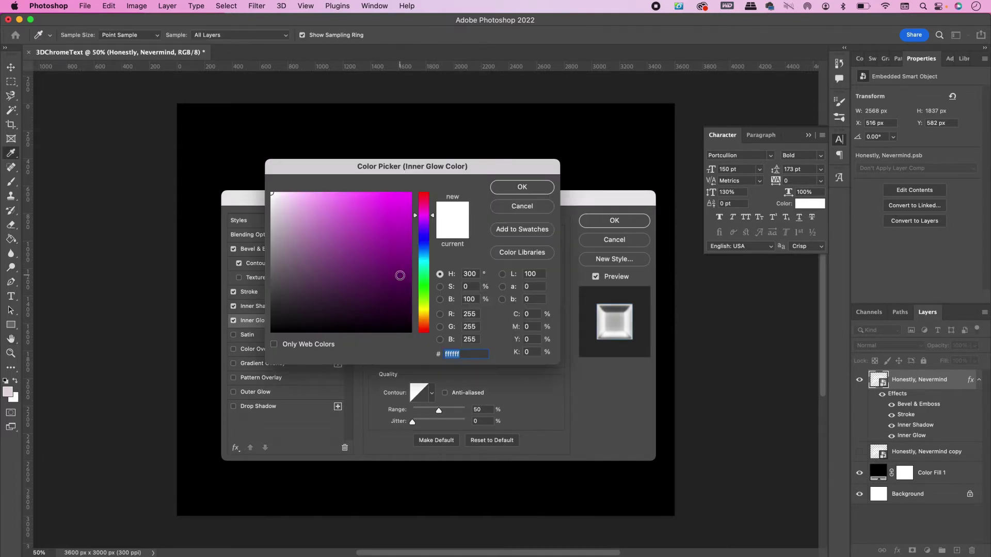
{"action": "type", "text": "d"}
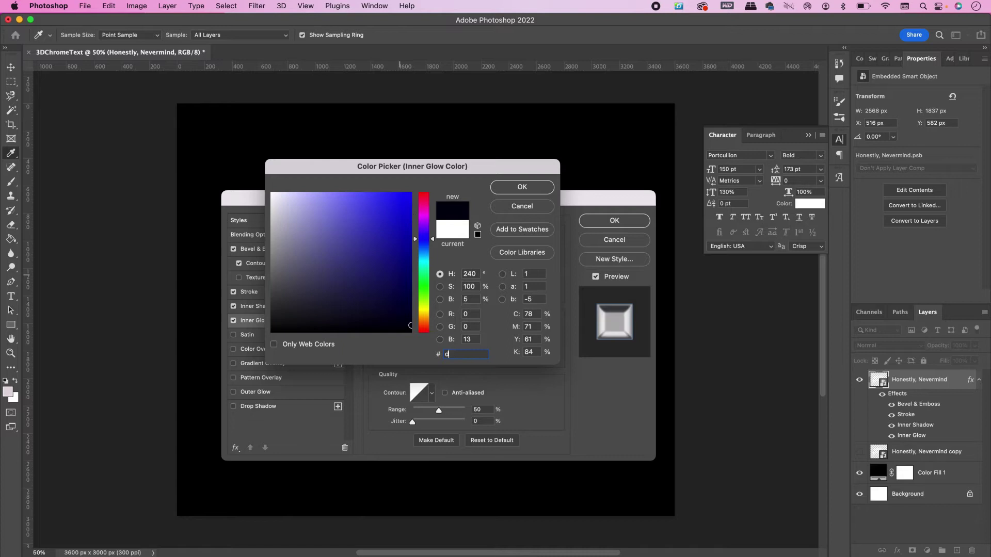
{"action": "type", "text": "9dddd"}
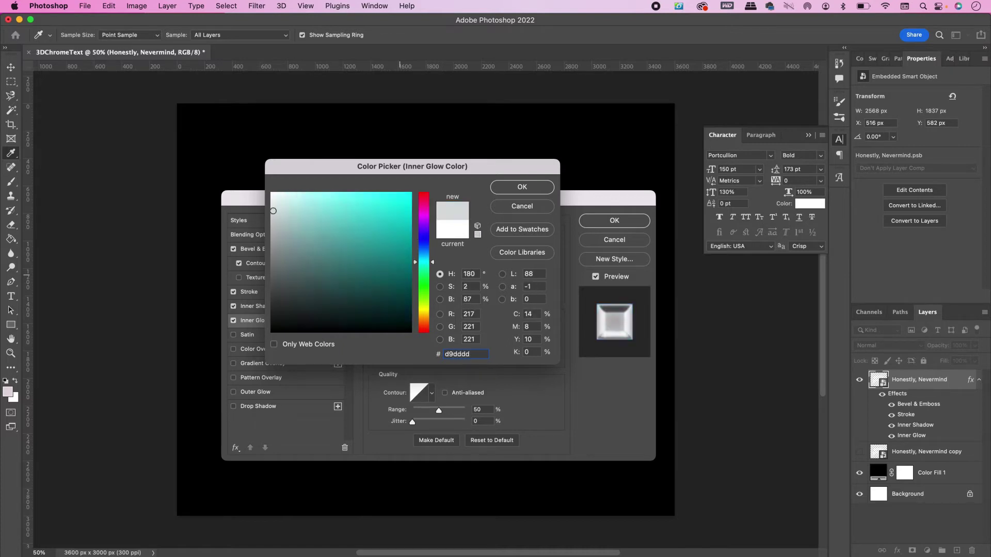
{"action": "key", "text": "Return"}
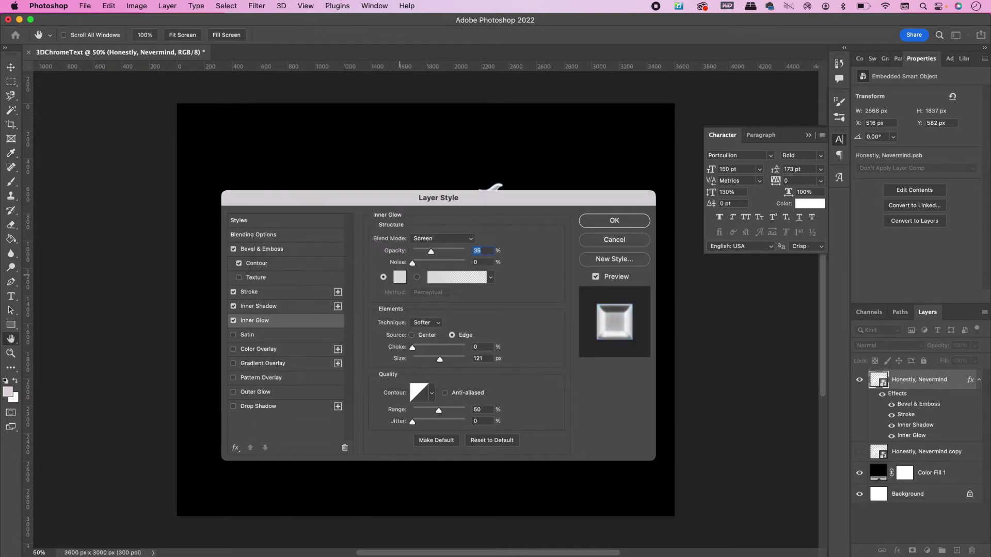
{"action": "left_click", "coordinate": [445, 238]}
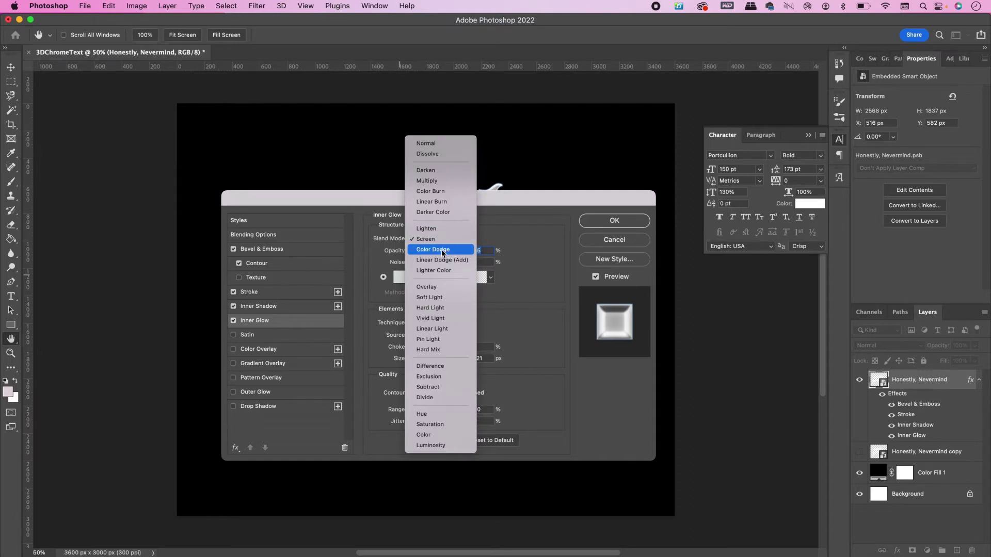
{"action": "left_click", "coordinate": [443, 251]}
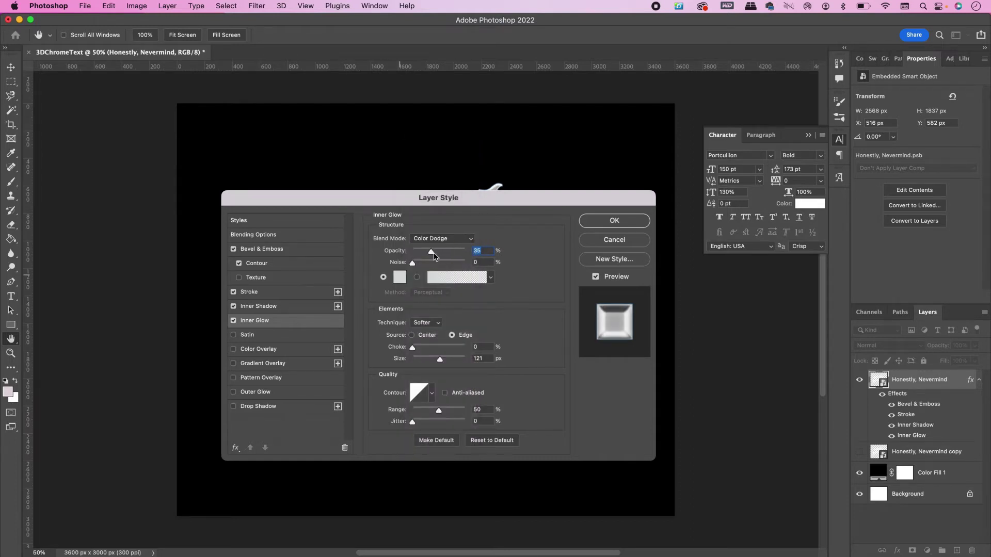
{"action": "left_click_drag", "start_coordinate": [431, 252], "coordinate": [485, 260]}
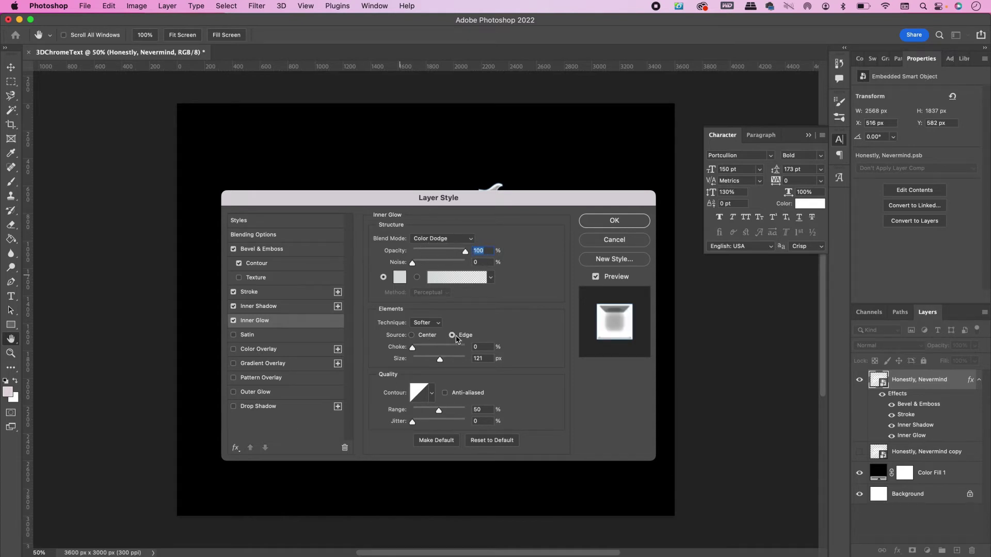
{"action": "left_click", "coordinate": [479, 358]}
{"action": "type", "text": "18"}
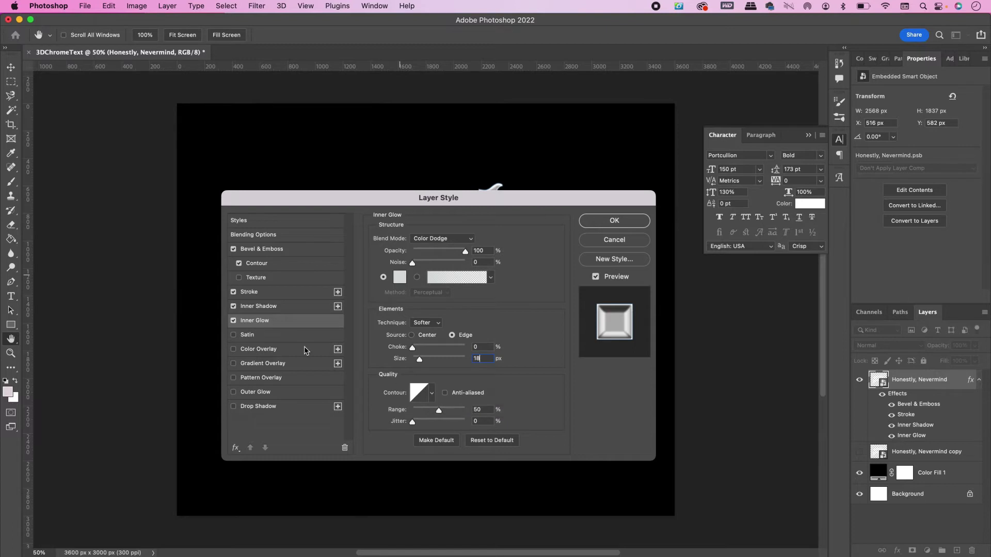
- Add a Satin effect in #8b8989 with Subtract blending at 50% opacity
{"action": "left_click", "coordinate": [268, 334]}
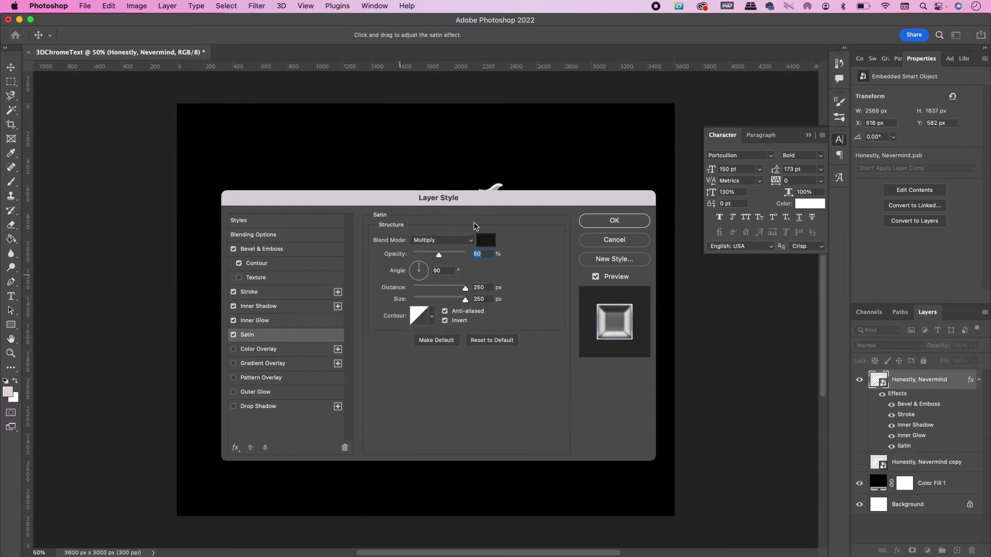
{"action": "left_click", "coordinate": [486, 241]}
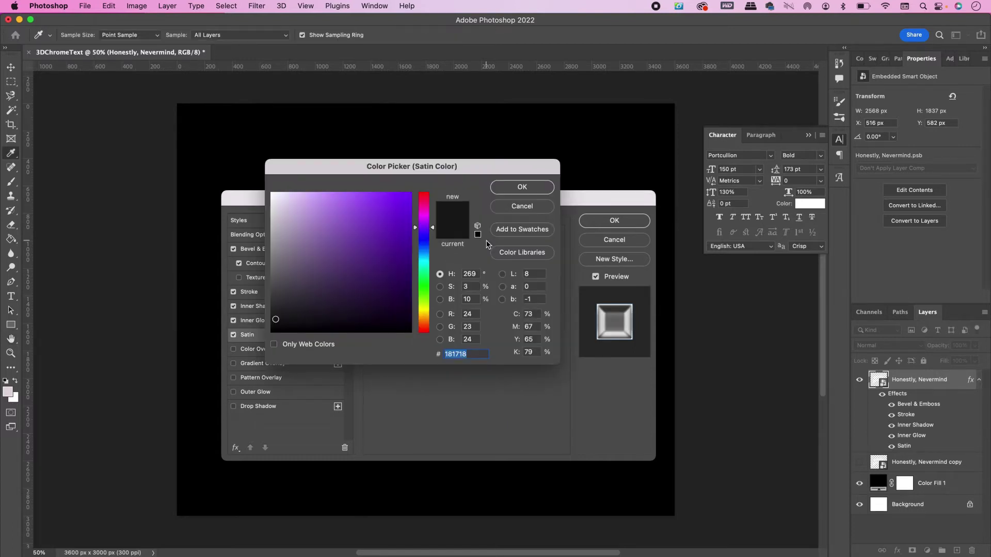
{"action": "type", "text": "8b"}
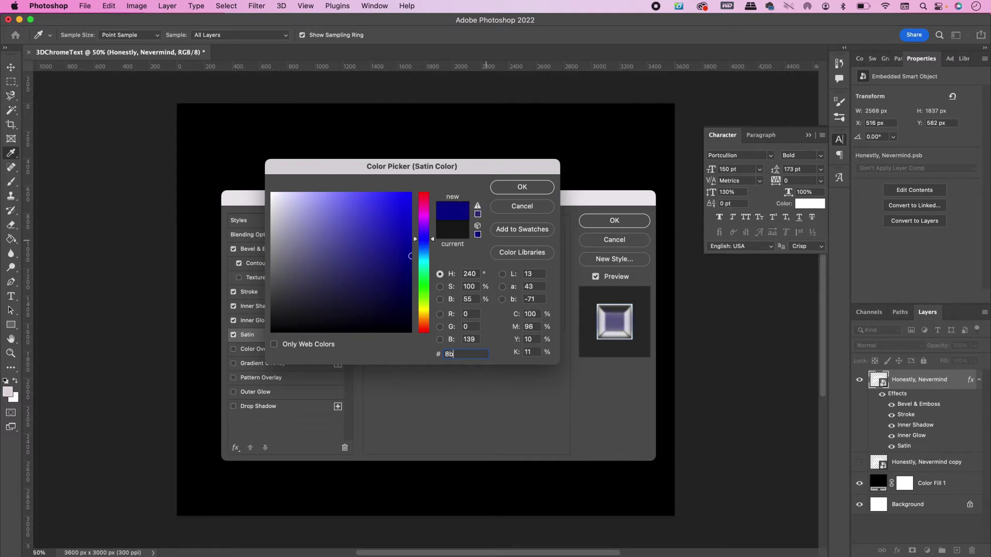
{"action": "type", "text": "8"}
{"action": "type", "text": "989"}
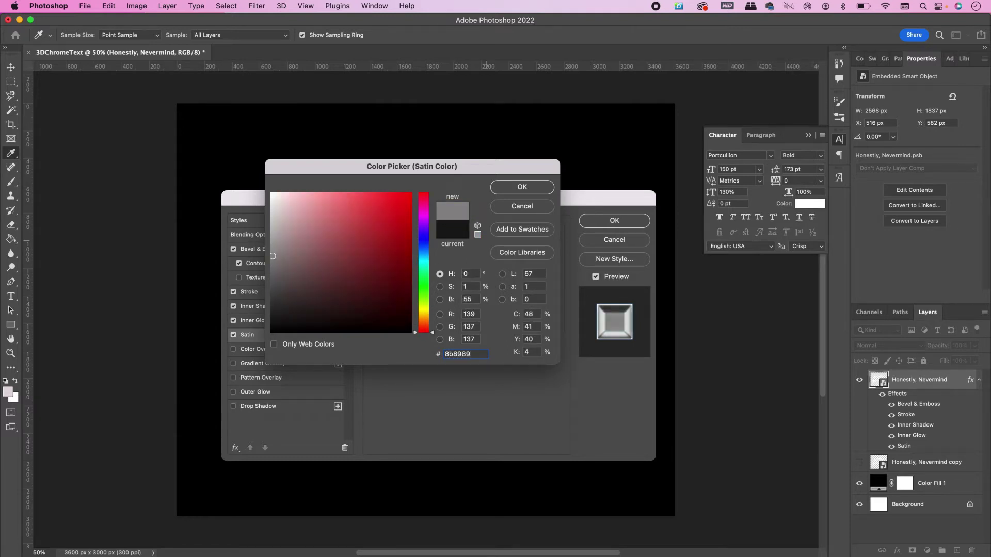
{"action": "key", "text": "Return"}
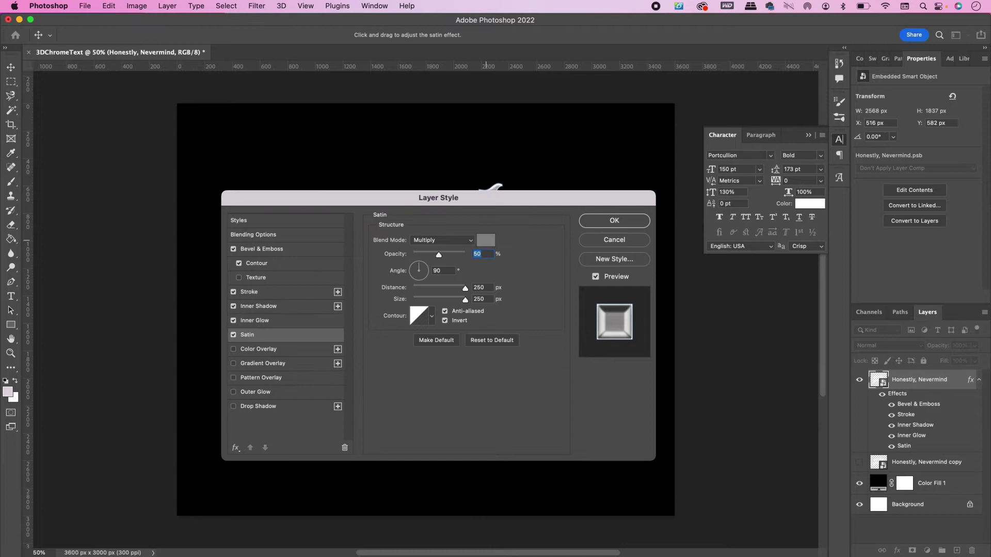
{"action": "left_click", "coordinate": [467, 240]}
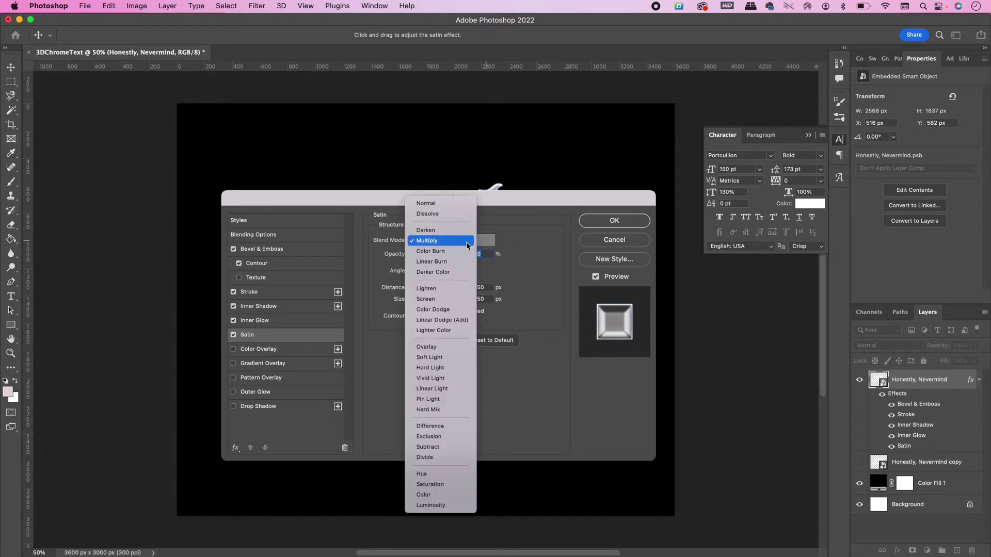
{"action": "left_click", "coordinate": [427, 447]}
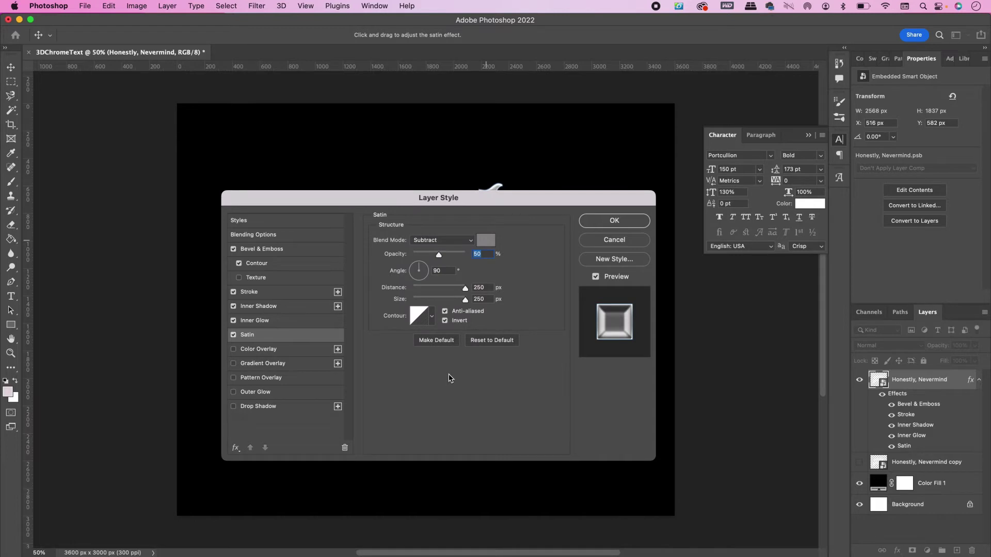
{"action": "type", "text": "50"}
- Set the satin distance to 50 px and size 79 px with a peaked contour
{"action": "left_click", "coordinate": [485, 290]}
{"action": "type", "text": "50"}
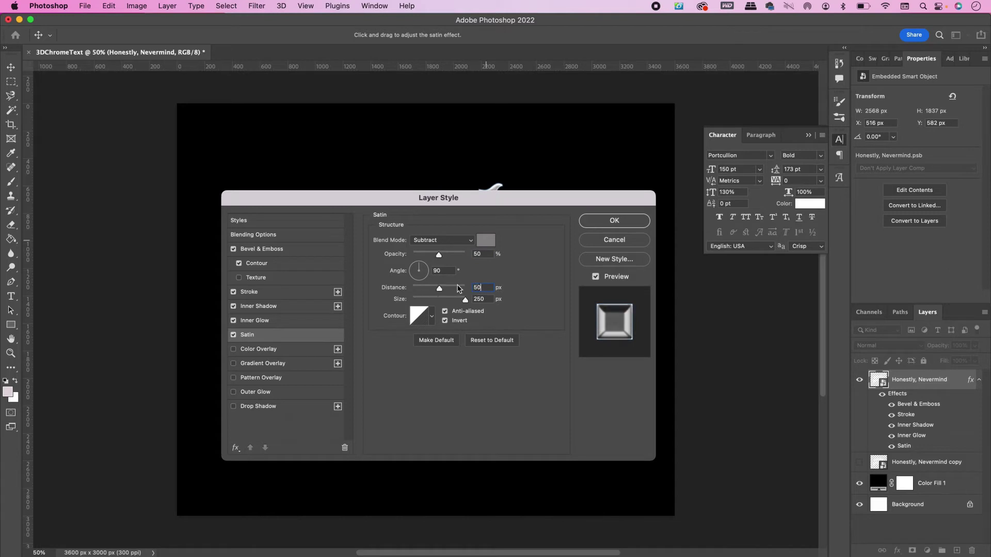
{"action": "key", "text": "Tab"}
{"action": "type", "text": "7"}
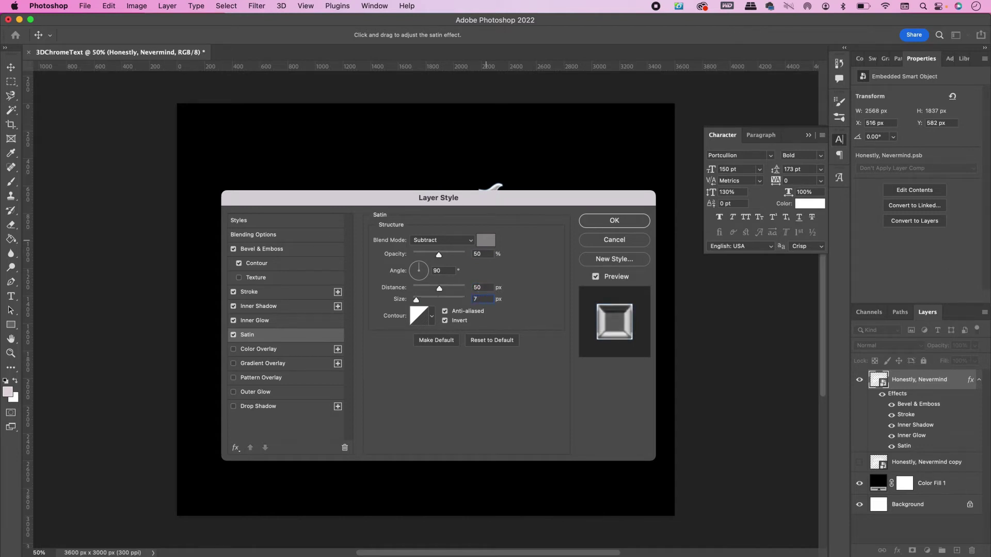
{"action": "type", "text": "9"}
{"action": "left_click", "coordinate": [432, 317]}
{"action": "left_click", "coordinate": [388, 347]}
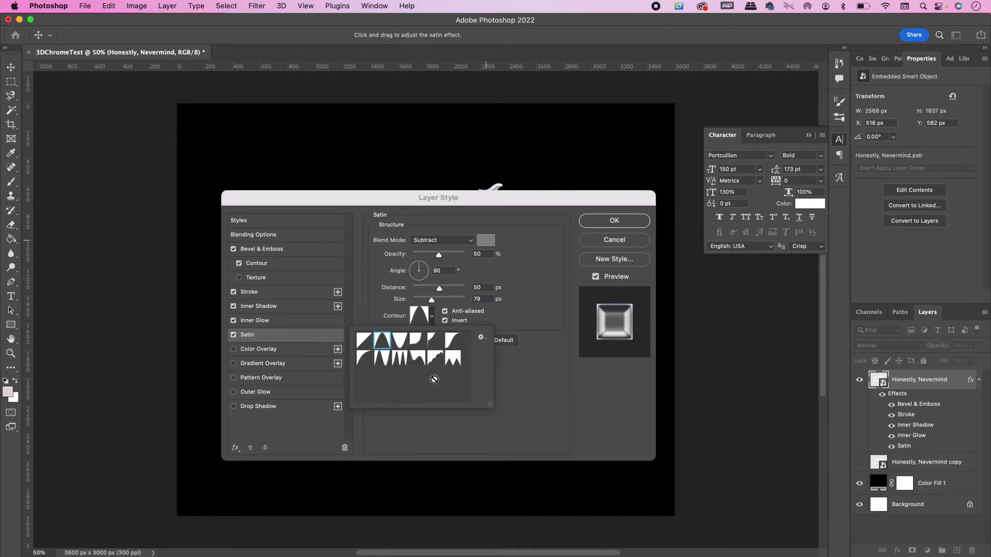
{"action": "left_click", "coordinate": [515, 421]}
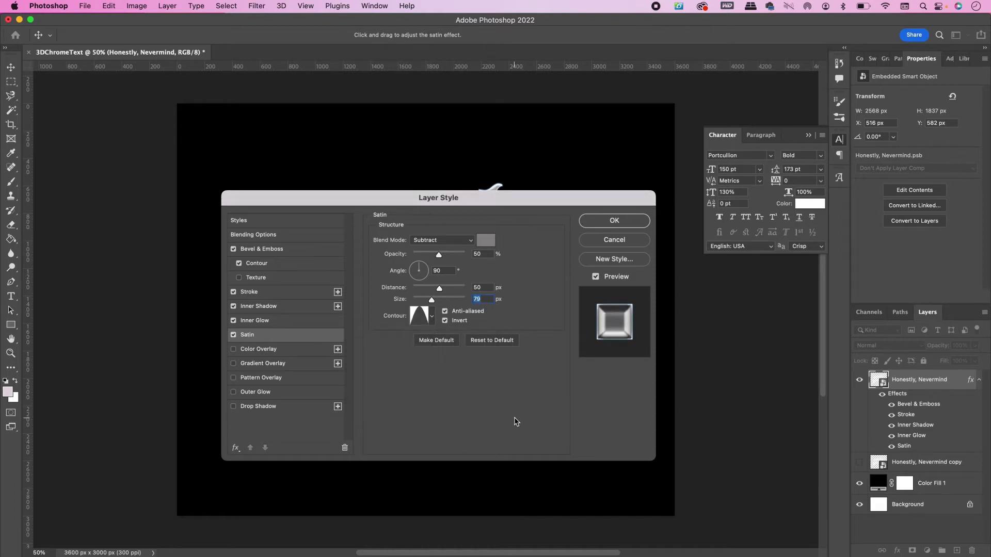
- Add a Gradient Overlay and colour its first two stops #a2a2a2 and #f0f0f0
{"action": "left_click", "coordinate": [278, 365]}
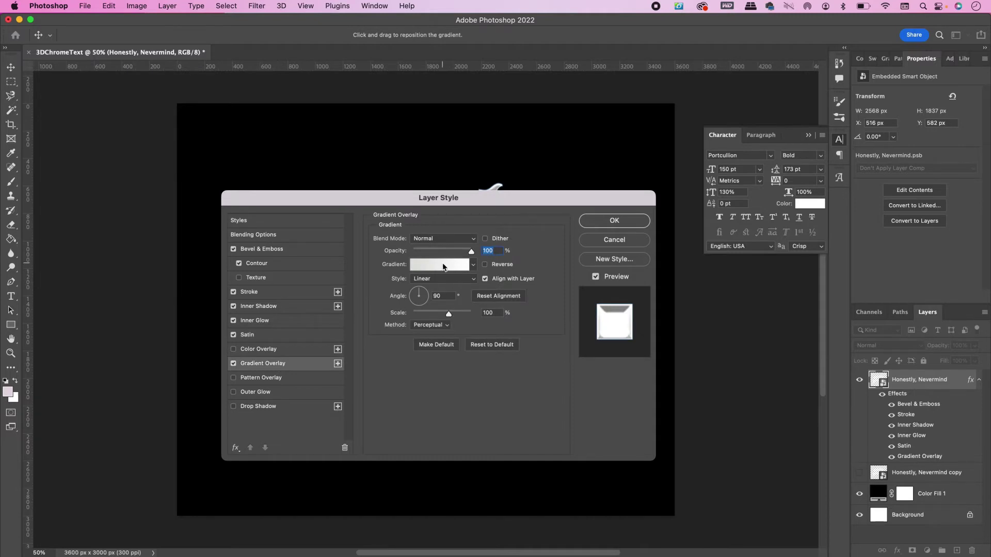
{"action": "left_click", "coordinate": [443, 267]}
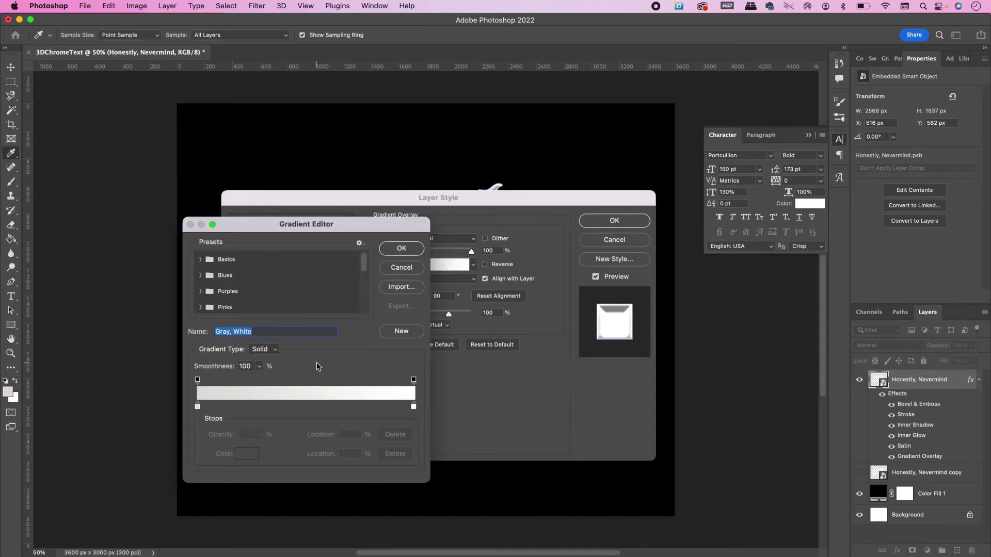
{"action": "left_click", "coordinate": [197, 407]}
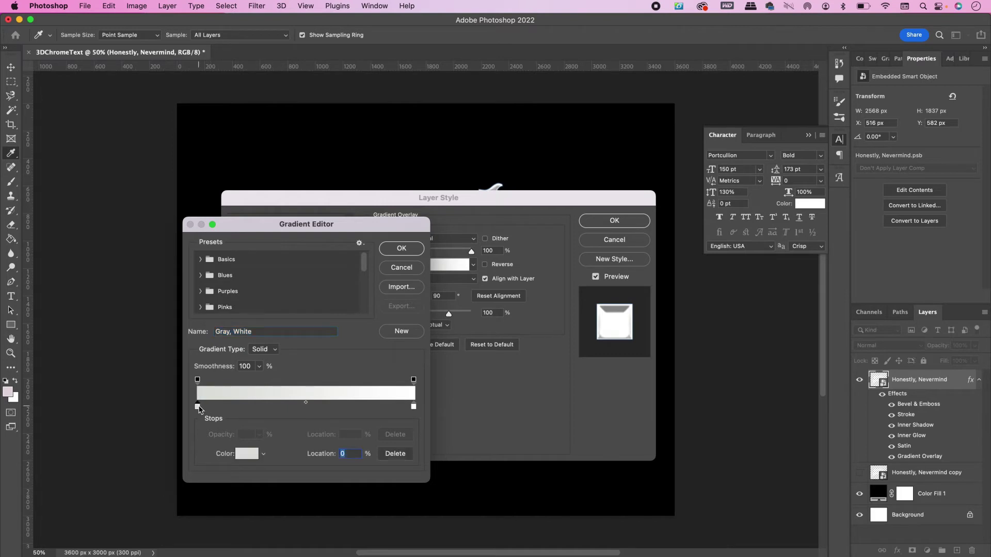
{"action": "left_click", "coordinate": [247, 455]}
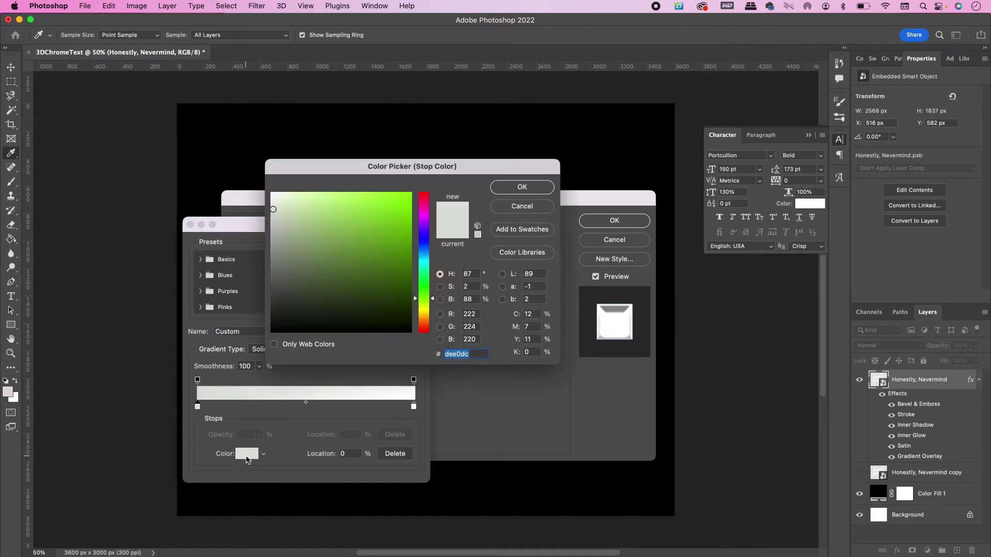
{"action": "type", "text": "a2"}
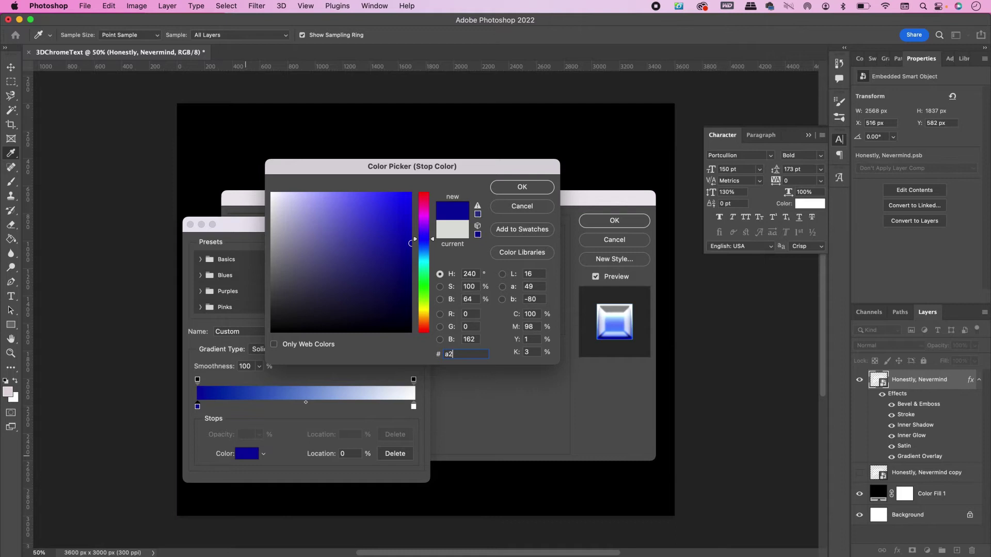
{"action": "type", "text": "a2a2a1"}
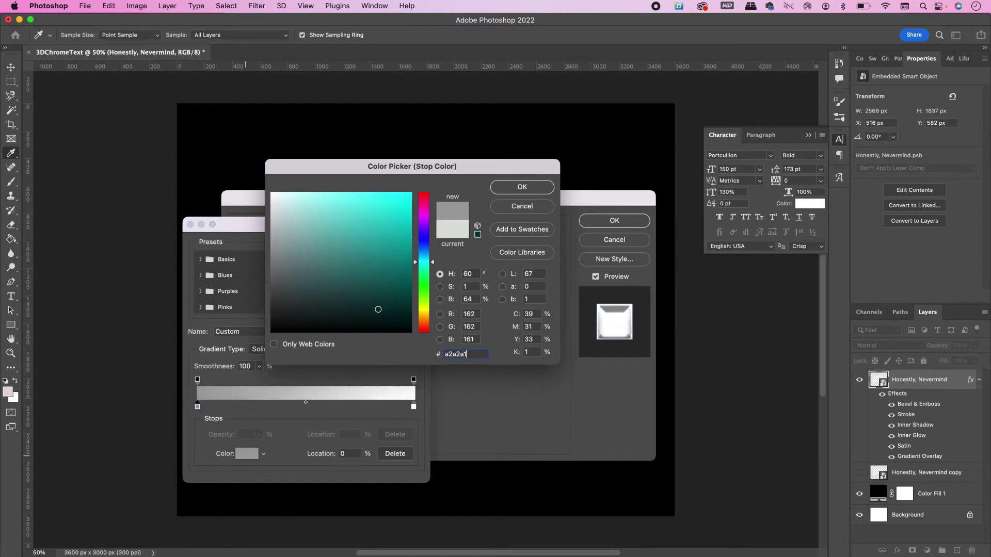
{"action": "key", "text": "Return"}
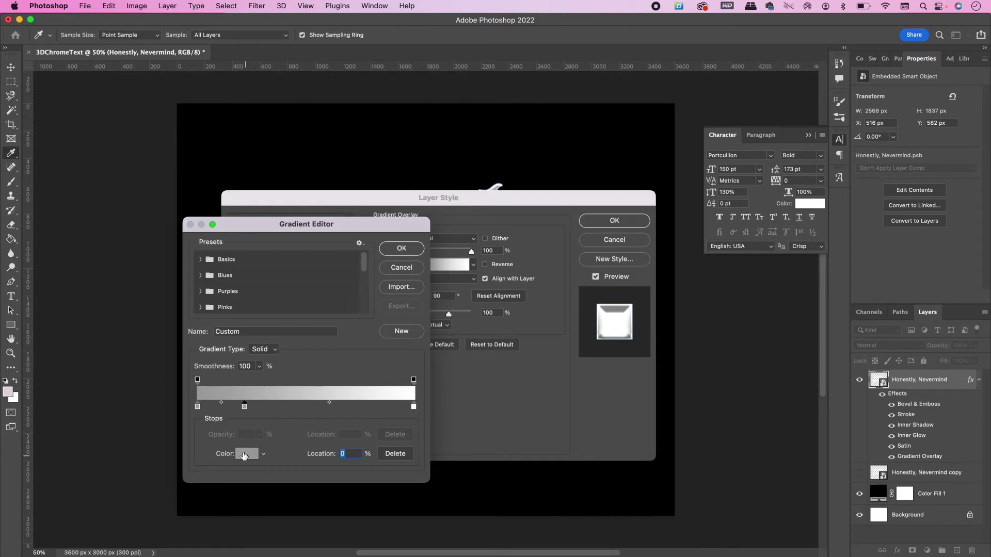
{"action": "left_click", "coordinate": [244, 455]}
{"action": "type", "text": "f0f0"}
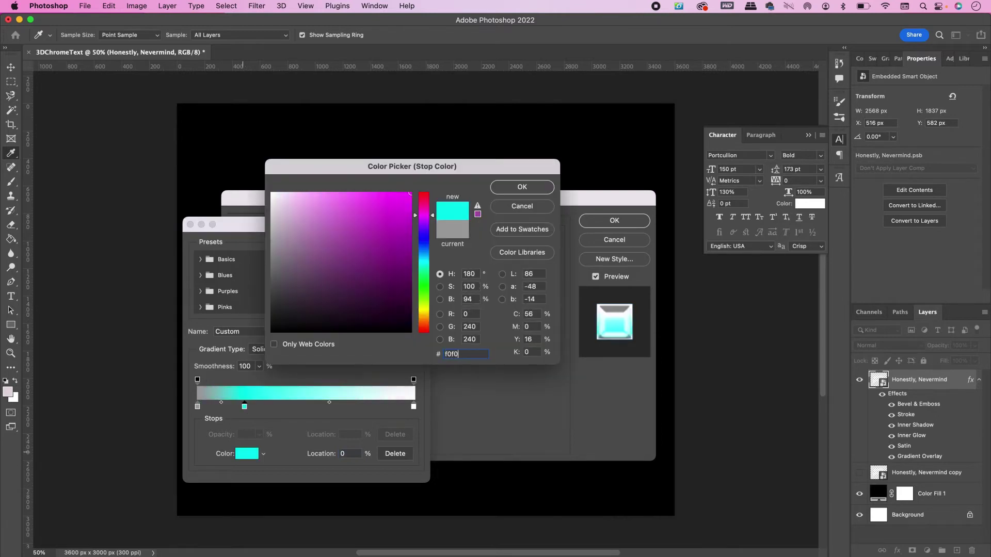
{"action": "type", "text": "f0"}
{"action": "key", "text": "Return"}
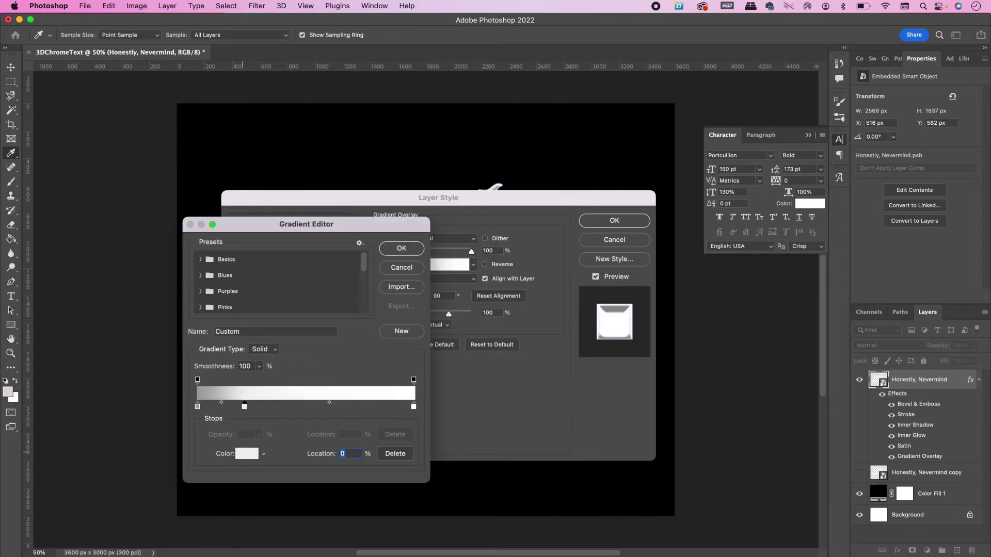
- Add more alternating grey and white stops, remove the extra one, and accept the gradient
{"action": "left_click", "coordinate": [197, 407]}
{"action": "left_click_drag", "start_coordinate": [284, 409], "coordinate": [277, 408]}
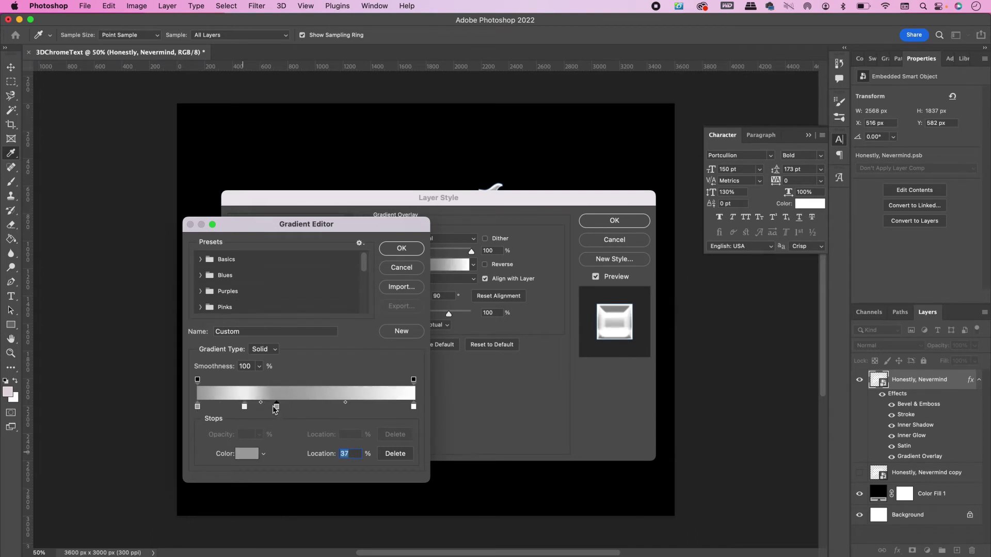
{"action": "left_click", "coordinate": [245, 407]}
{"action": "left_click", "coordinate": [300, 408]}
{"action": "left_click_drag", "start_coordinate": [276, 407], "coordinate": [271, 410]}
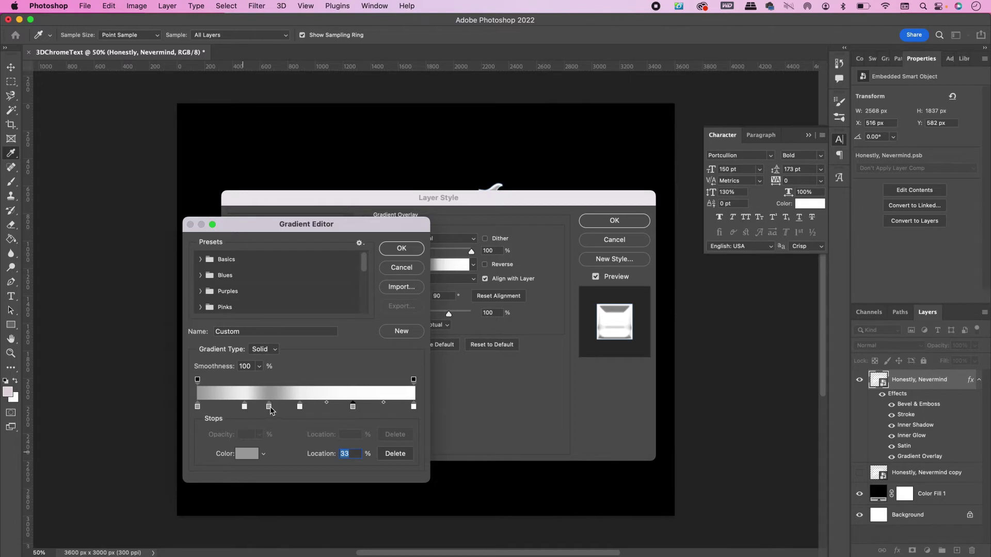
{"action": "left_click", "coordinate": [270, 410]}
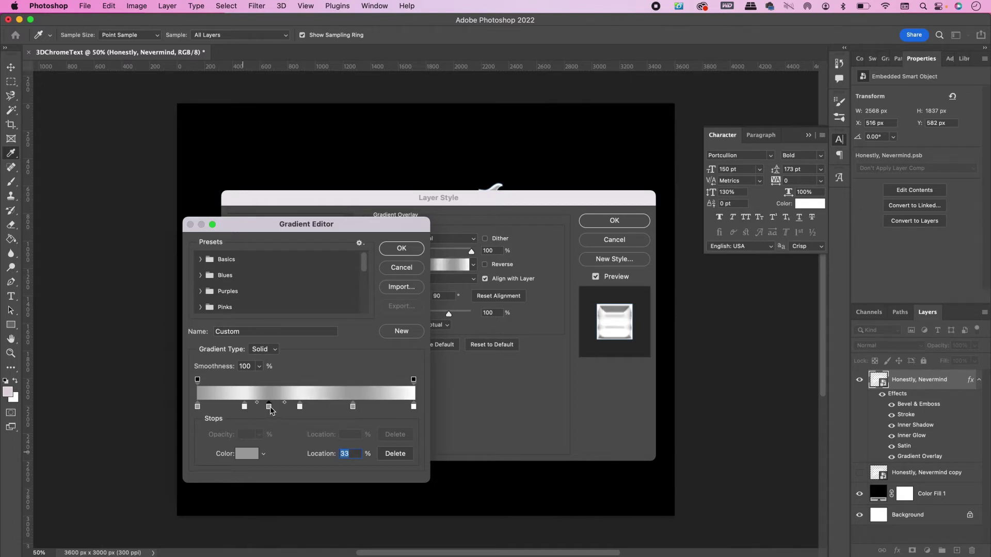
{"action": "left_click", "coordinate": [302, 409]}
{"action": "left_click", "coordinate": [404, 408]}
{"action": "mouse_move", "coordinate": [414, 407]}
{"action": "left_mouse_down"}
{"action": "mouse_move", "coordinate": [425, 421]}
{"action": "mouse_move", "coordinate": [414, 408]}
{"action": "left_mouse_up"}
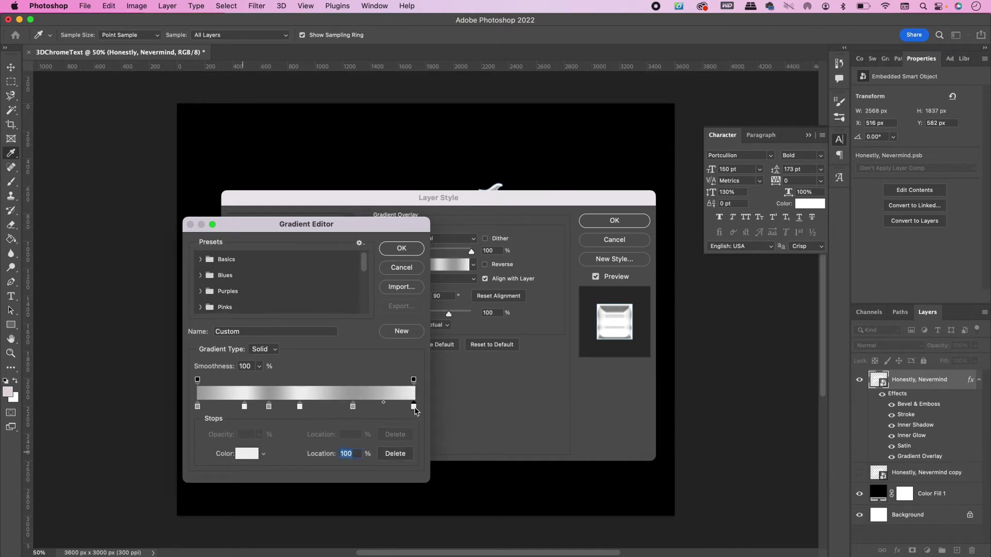
{"action": "left_click", "coordinate": [399, 249]}
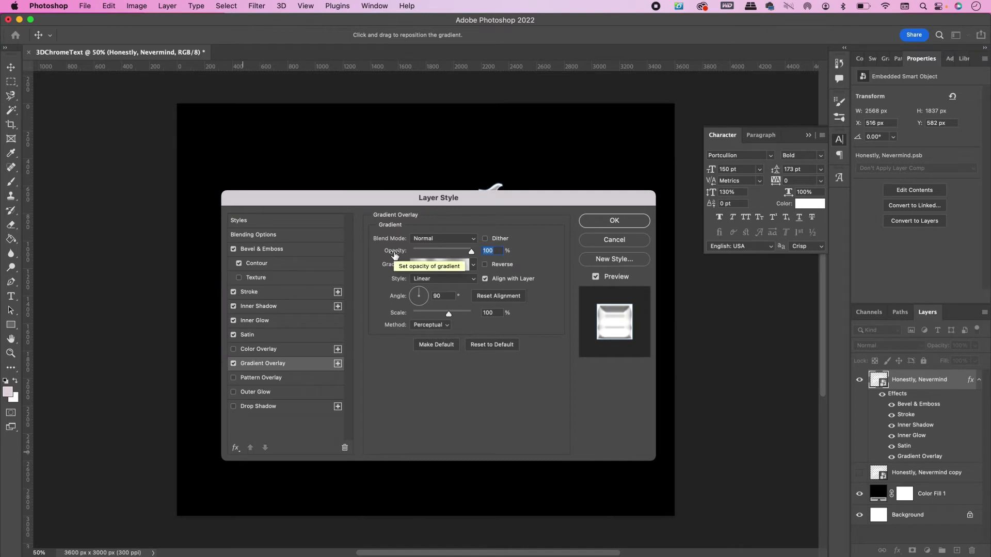
- Add an Outer Glow in Hard Light at 38% opacity using a gradient fill
{"action": "left_click", "coordinate": [267, 393]}
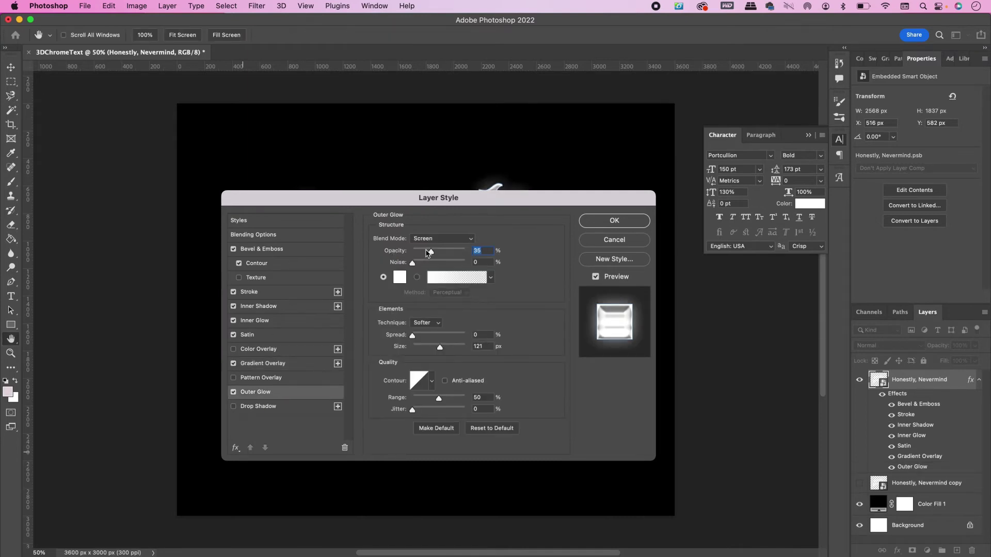
{"action": "left_click", "coordinate": [429, 239]}
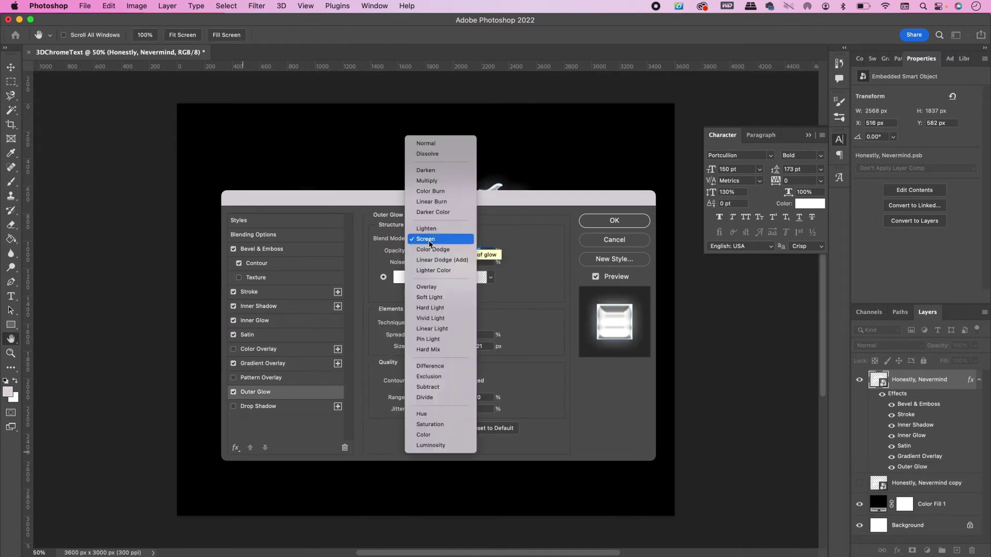
{"action": "left_click", "coordinate": [431, 309]}
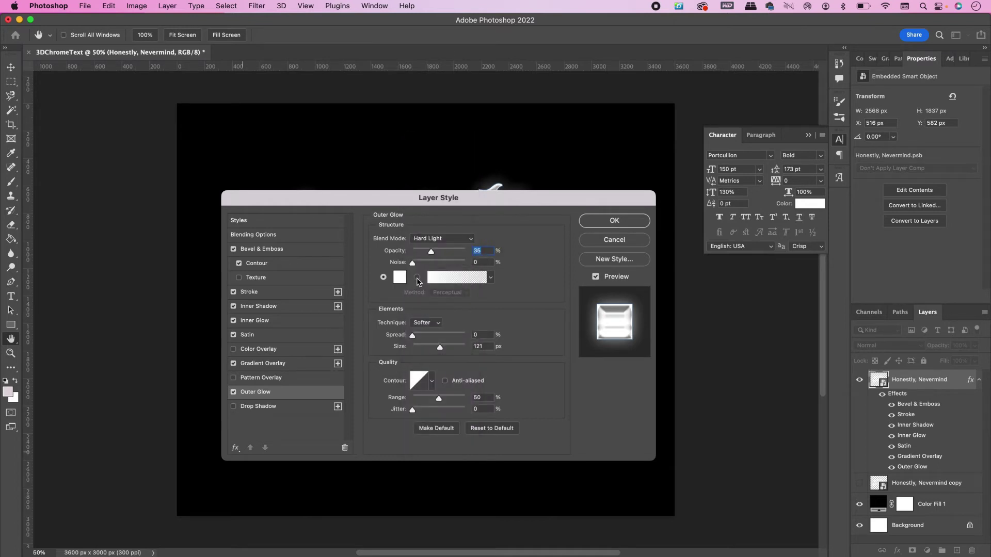
{"action": "type", "text": "38"}
{"action": "left_click", "coordinate": [417, 278]}
- Set the outer glow gradient's left stop to teal #25cba4 and add a pink #e46267 stop
{"action": "left_click", "coordinate": [439, 280]}
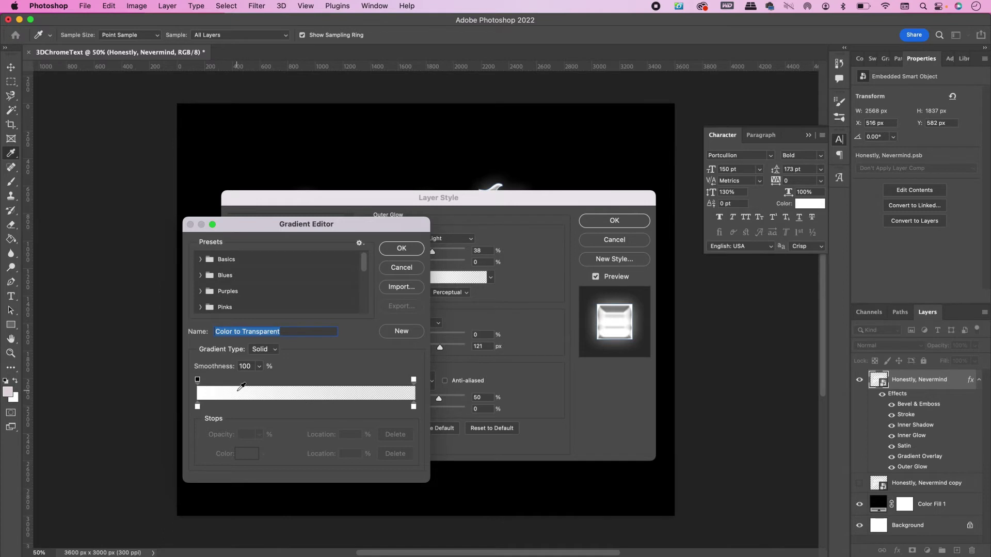
{"action": "left_click", "coordinate": [198, 407]}
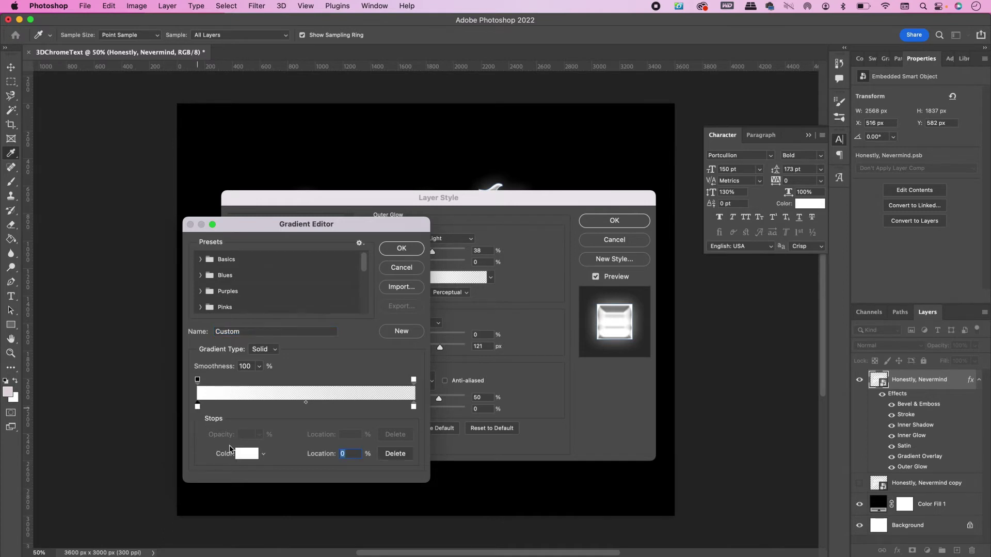
{"action": "left_click", "coordinate": [245, 455]}
{"action": "type", "text": "2"}
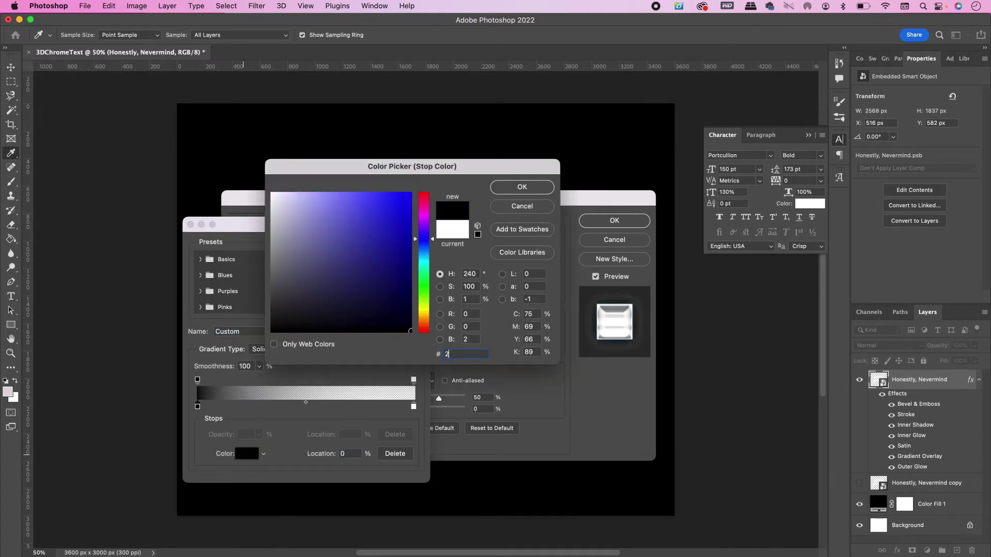
{"action": "type", "text": "5cba4"}
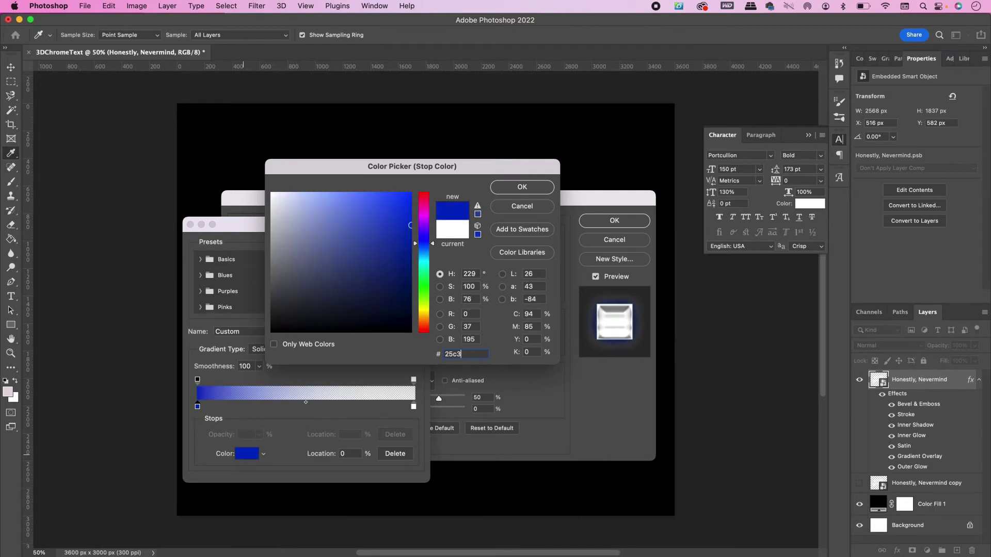
{"action": "key", "text": "Return"}
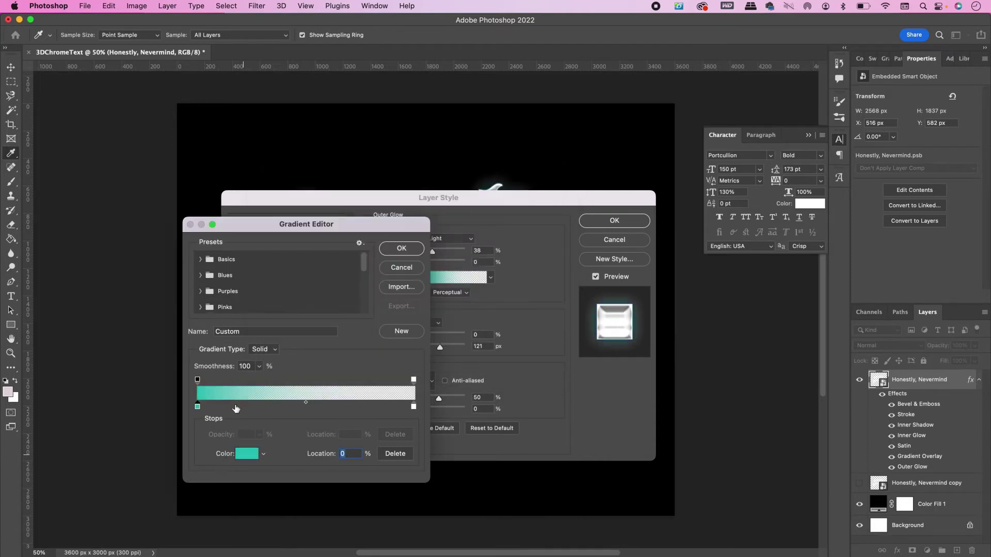
{"action": "left_click", "coordinate": [252, 408]}
{"action": "left_click", "coordinate": [245, 455]}
{"action": "type", "text": "e"}
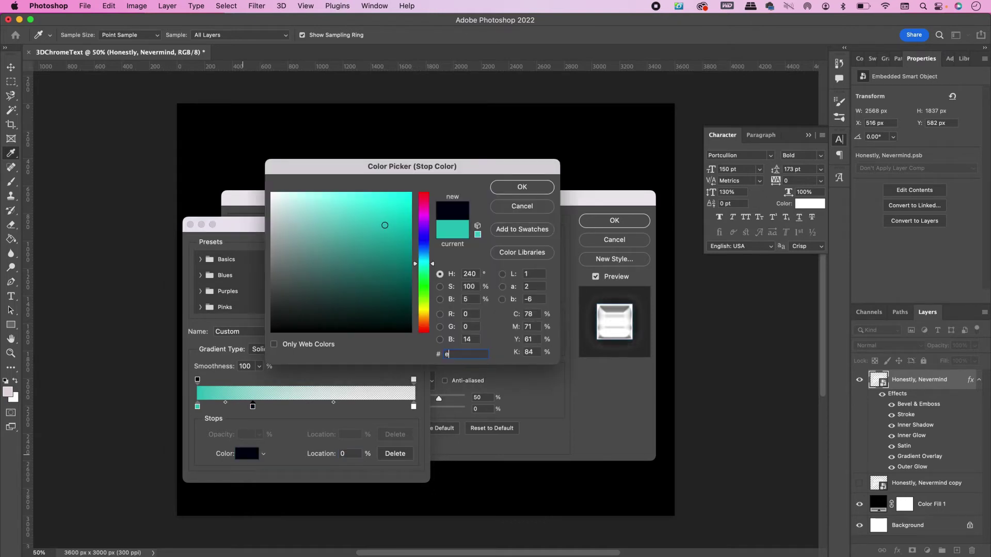
{"action": "type", "text": "4"}
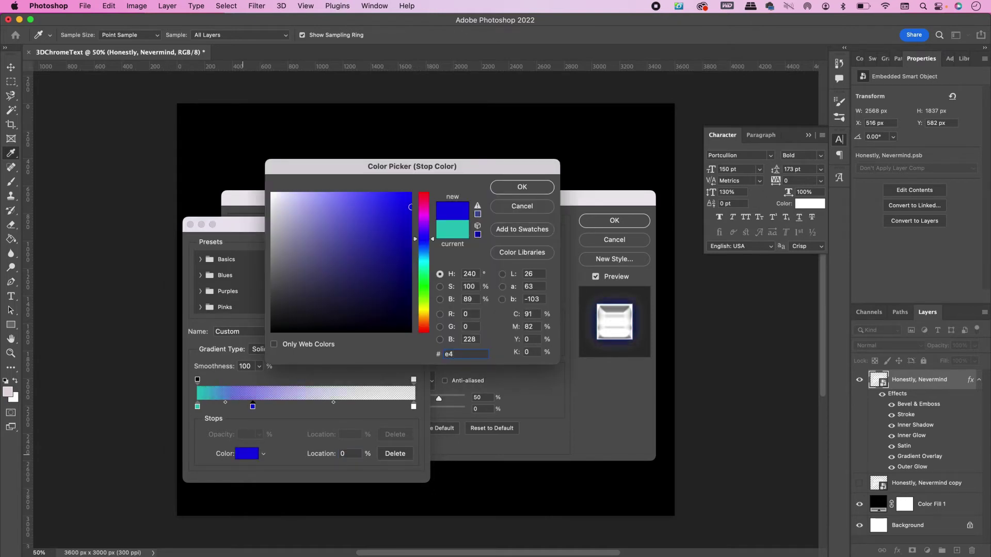
{"action": "type", "text": "6"}
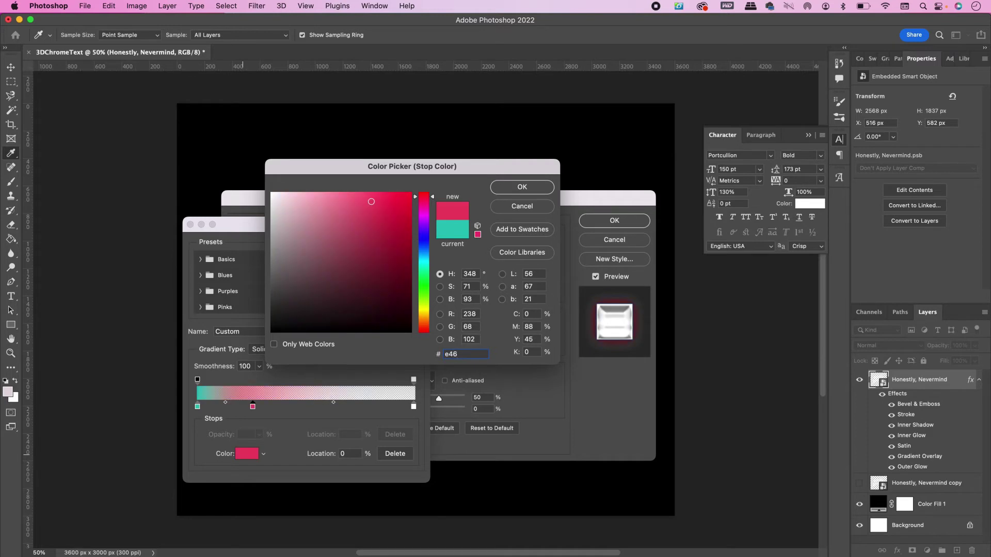
{"action": "type", "text": "267"}
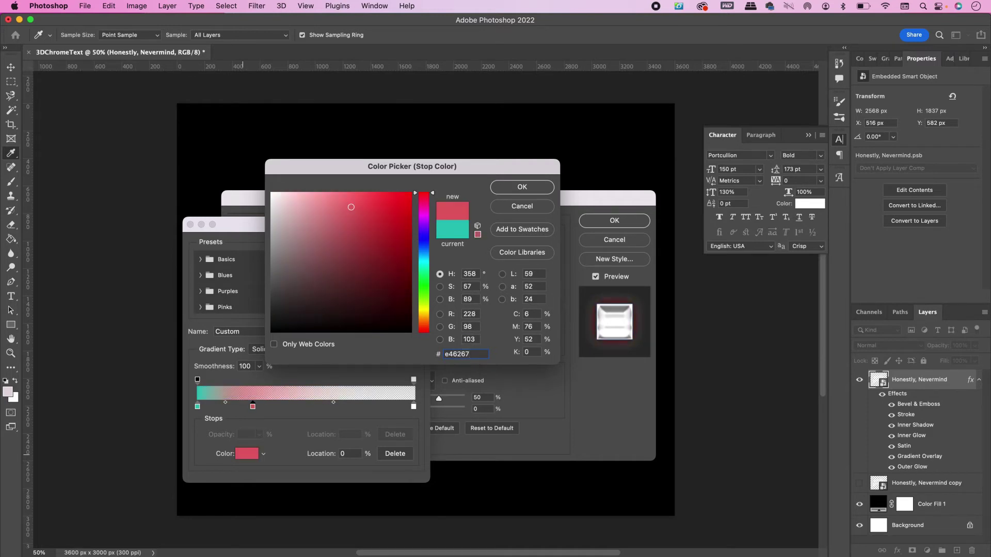
{"action": "key", "text": "Return"}
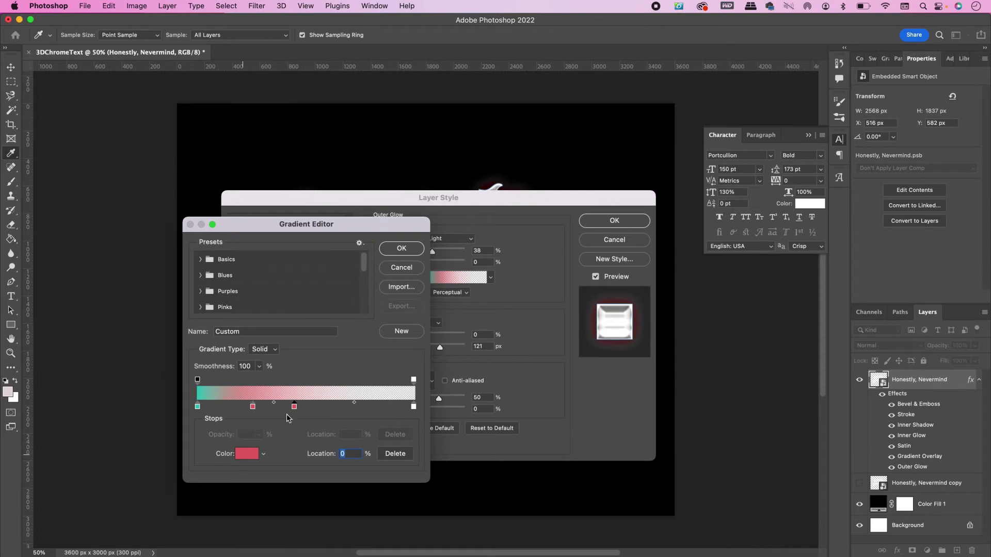
- Colour the next stops light blue #7fb6df and pale olive #d5d9b8, and the right end purple #6f5889
{"action": "left_click", "coordinate": [245, 455]}
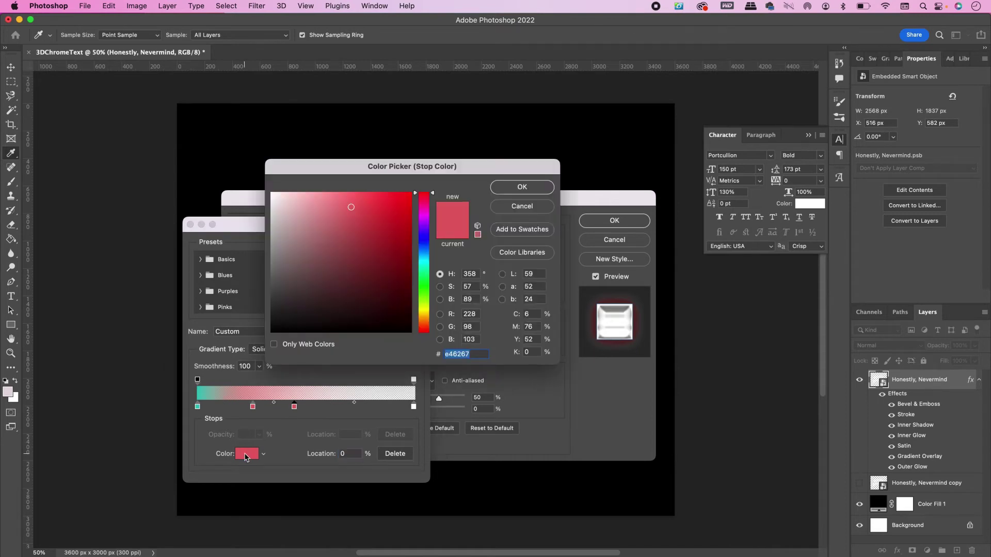
{"action": "type", "text": "7f"}
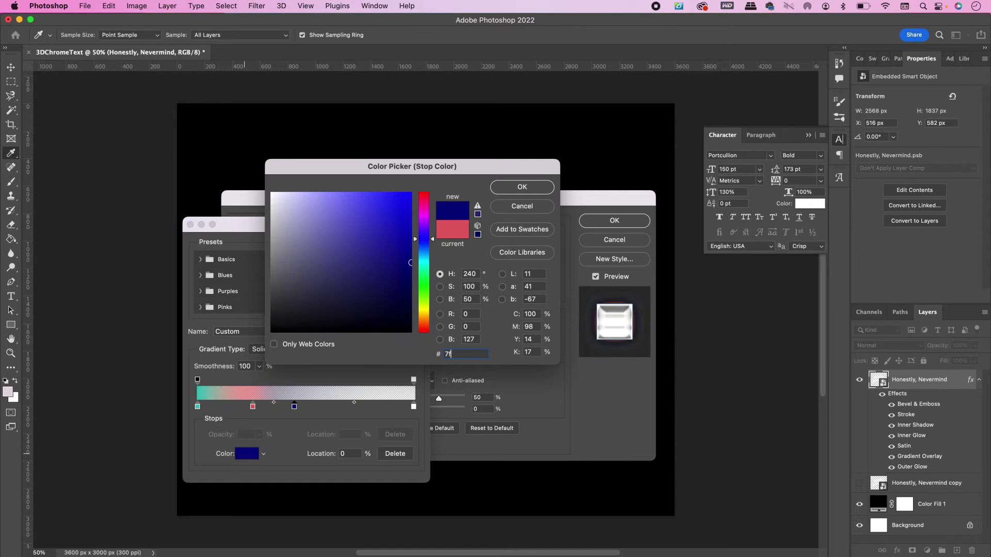
{"action": "type", "text": "b5"}
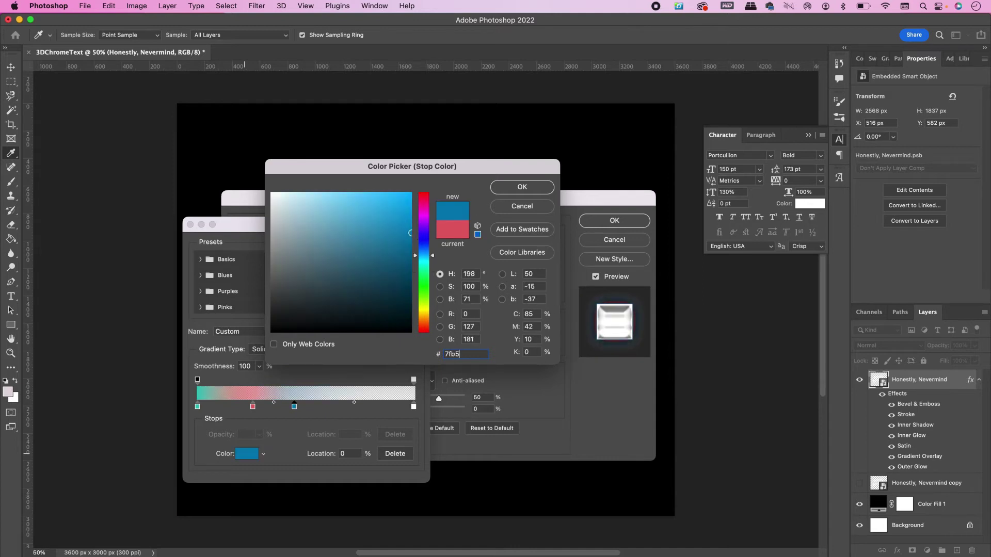
{"action": "key", "text": "BackSpace"}
{"action": "type", "text": "6df"}
{"action": "key", "text": "Return"}
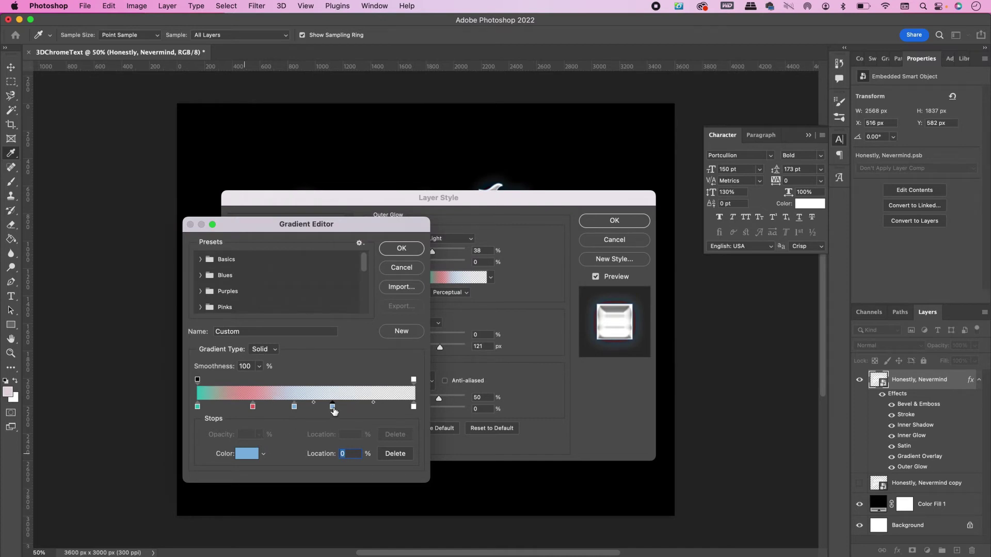
{"action": "left_click", "coordinate": [247, 454]}
{"action": "type", "text": "d5d"}
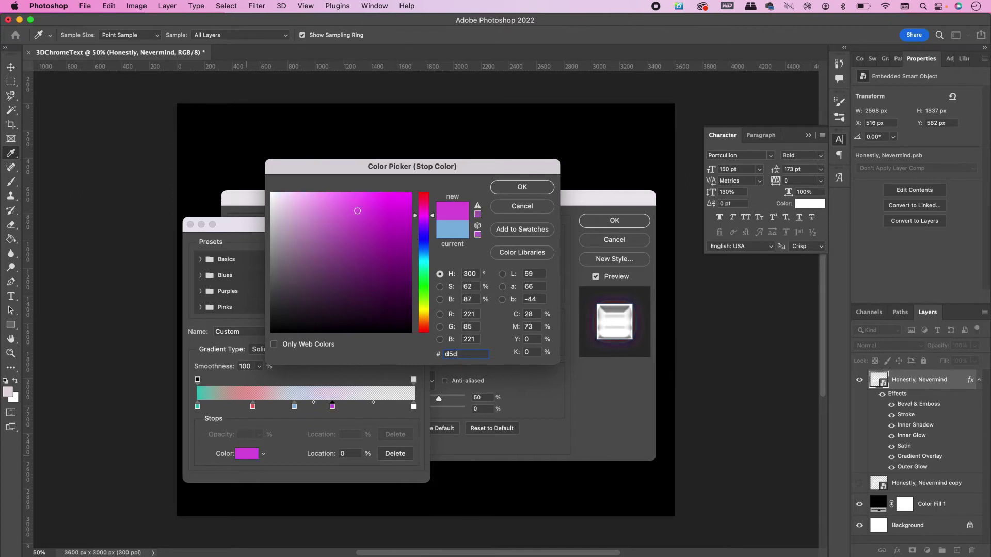
{"action": "type", "text": "9b8"}
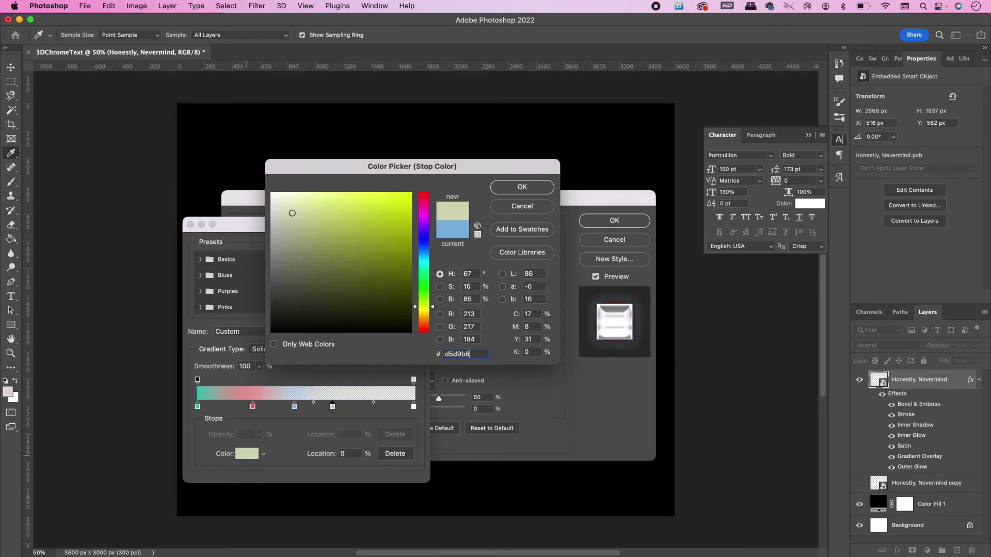
{"action": "key", "text": "Return"}
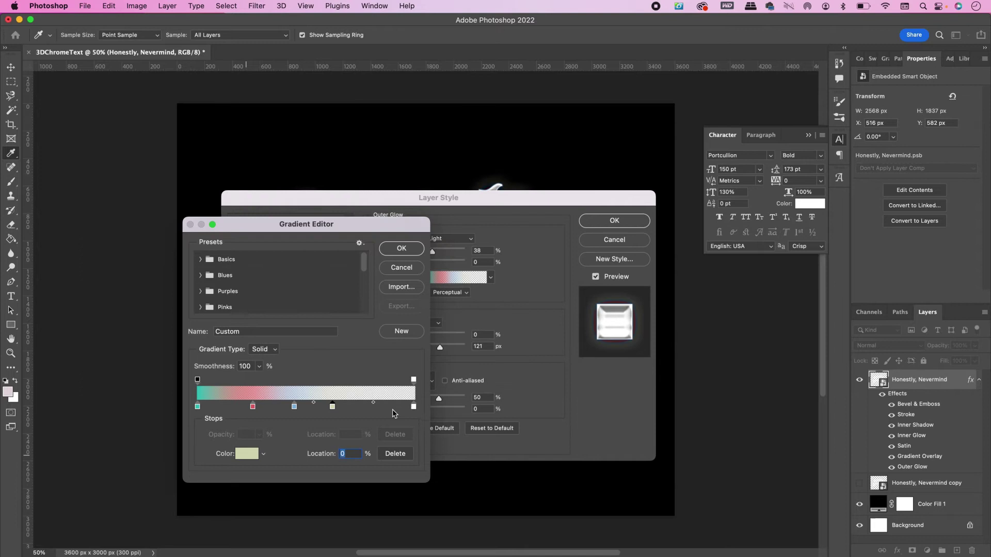
{"action": "left_click", "coordinate": [413, 407]}
{"action": "left_click", "coordinate": [247, 454]}
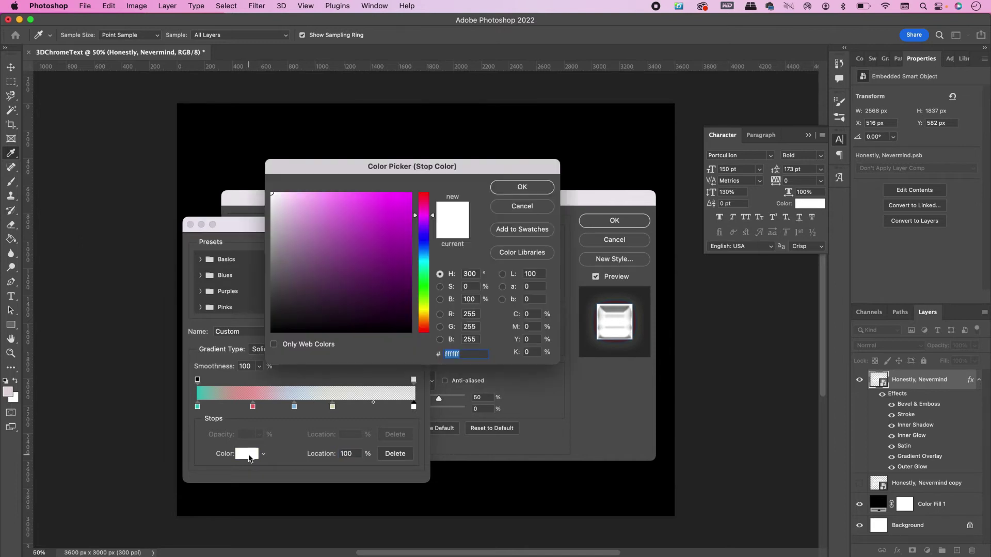
{"action": "type", "text": "6f"}
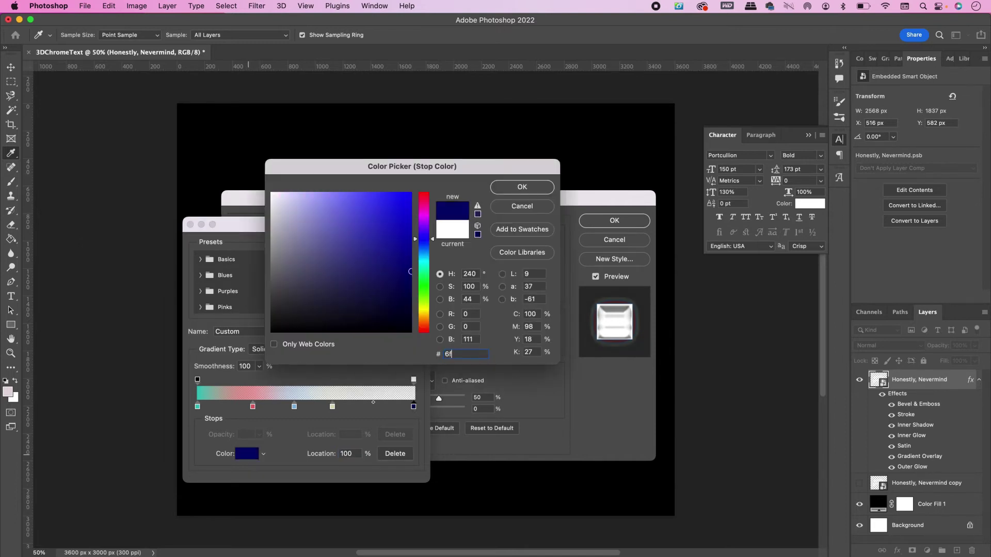
{"action": "type", "text": "5889"}
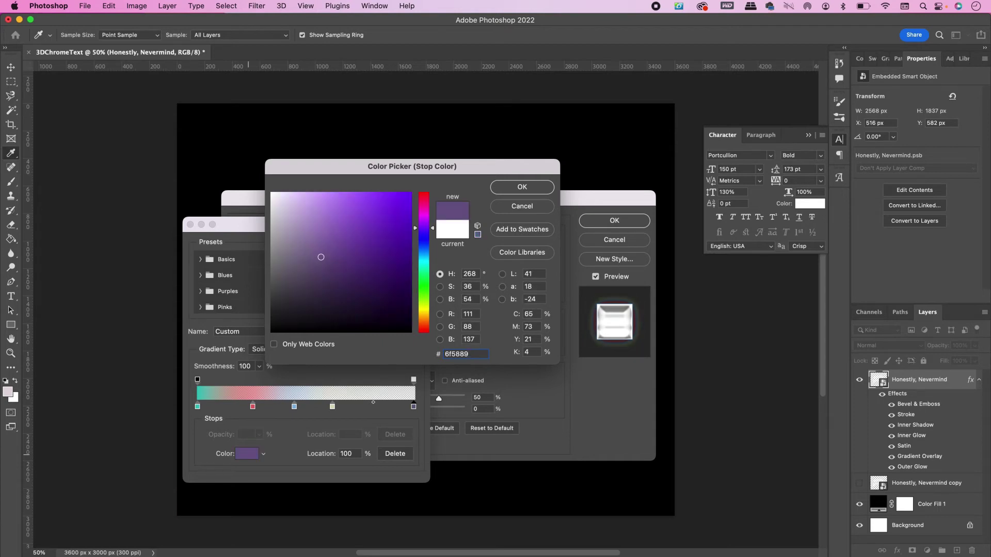
{"action": "key", "text": "Return"}
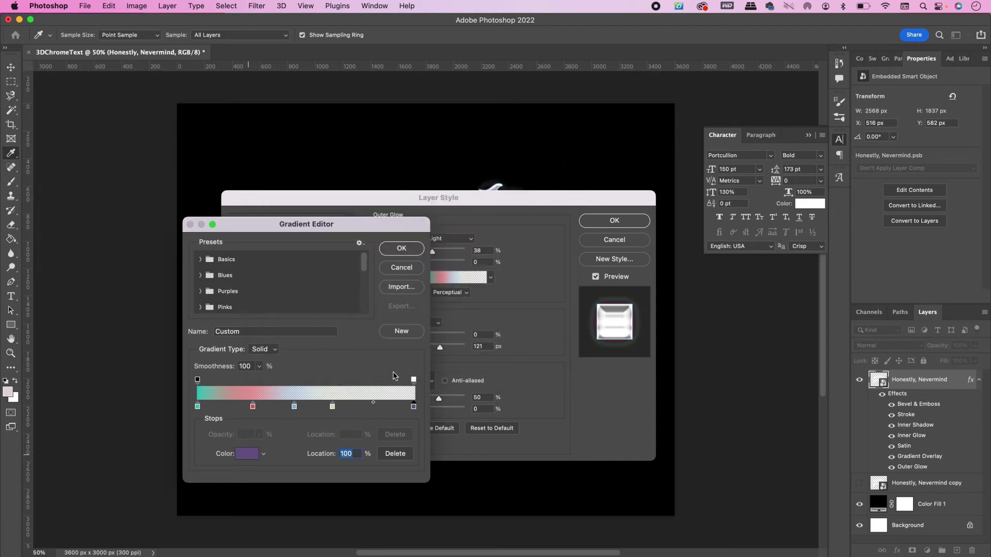
- Raise the right-end opacity stop to 100% and accept the multicolour gradient
{"action": "left_click", "coordinate": [414, 380]}
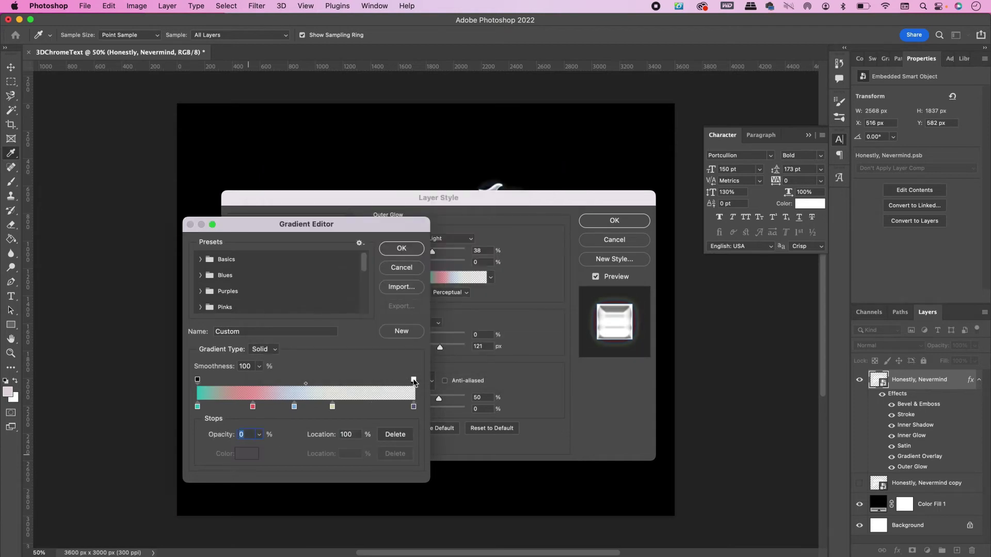
{"action": "left_click", "coordinate": [259, 435]}
{"action": "left_click_drag", "start_coordinate": [258, 448], "coordinate": [325, 452]}
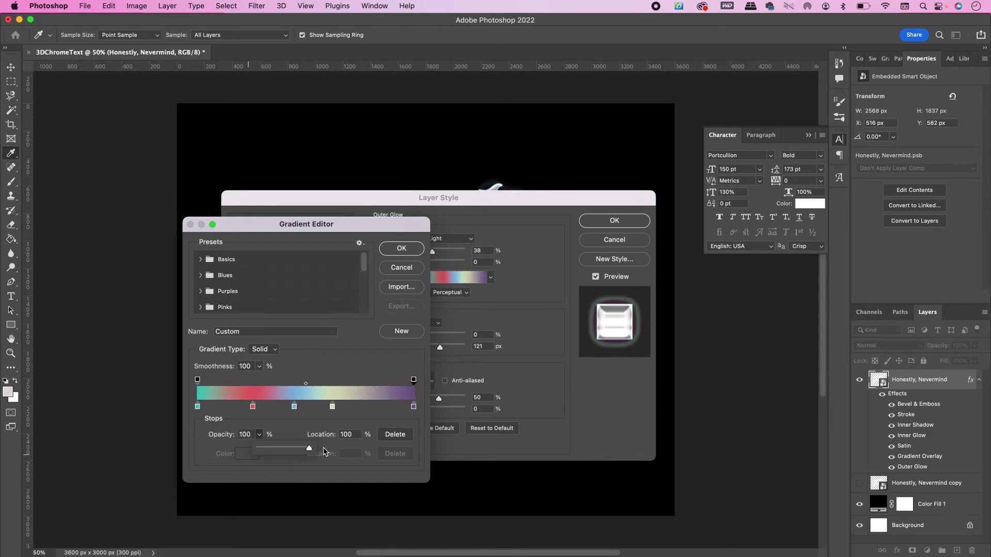
{"action": "left_click", "coordinate": [289, 419]}
{"action": "left_click", "coordinate": [393, 252]}
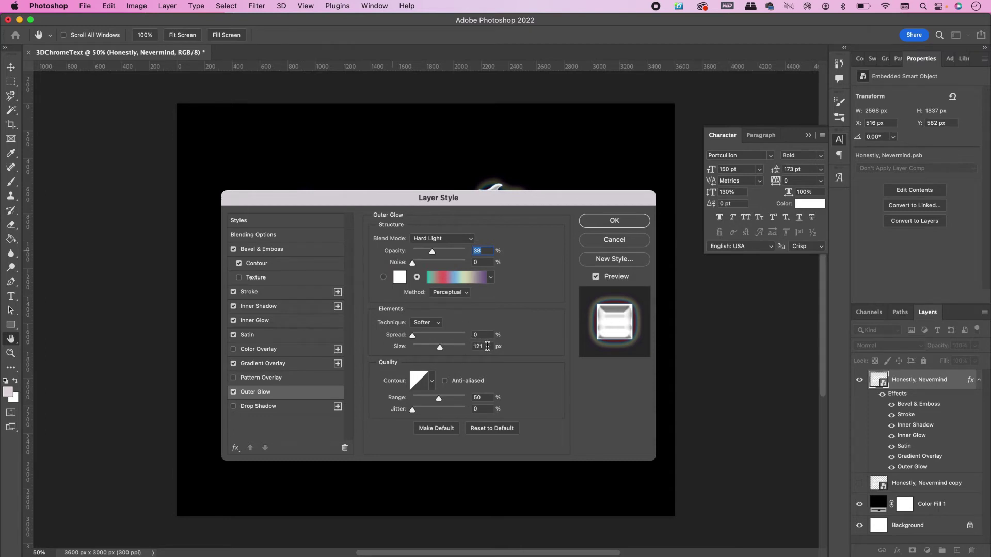
- Set the outer glow size to 46 px with a curved contour preset and 82% range
{"action": "left_click", "coordinate": [488, 347]}
{"action": "type", "text": "46"}
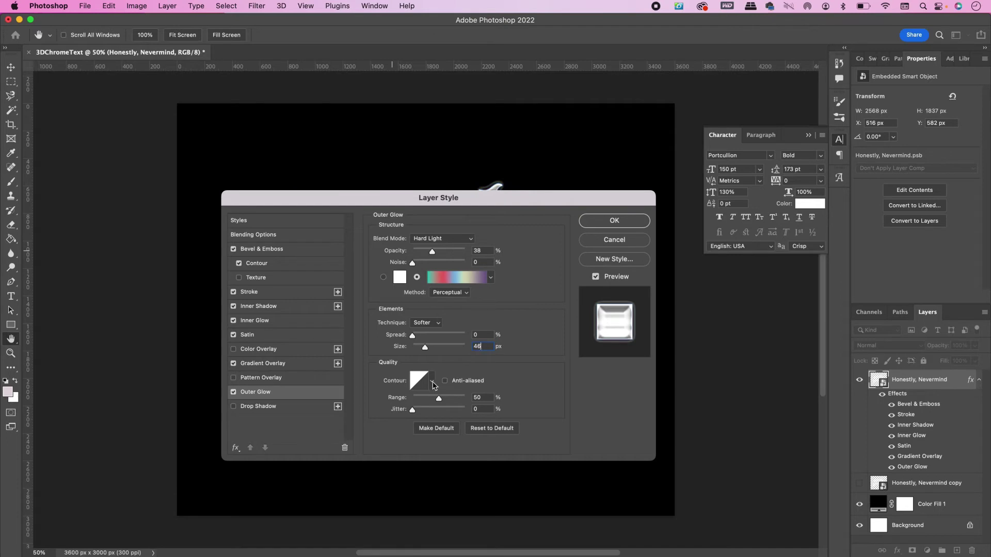
{"action": "left_click", "coordinate": [432, 381]}
{"action": "left_click", "coordinate": [454, 407]}
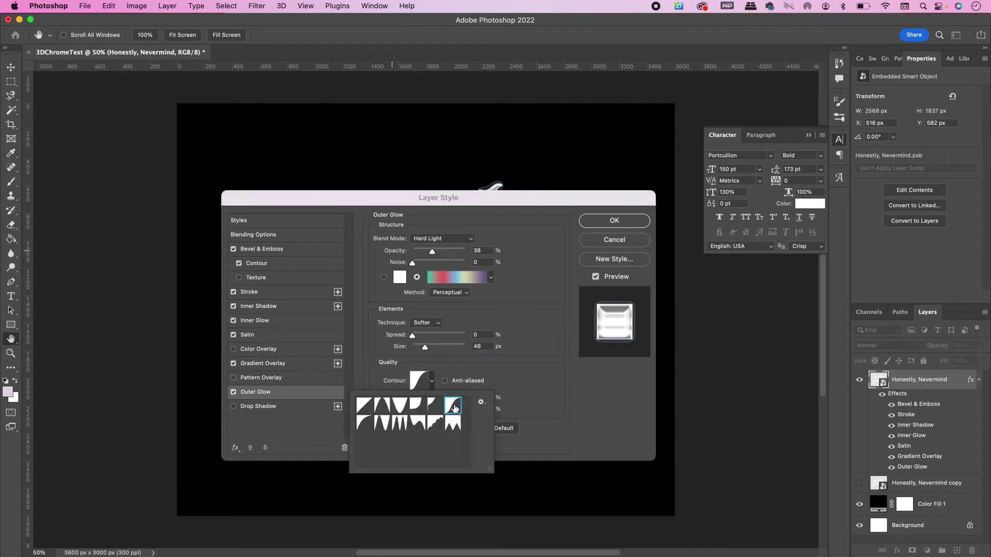
{"action": "left_click", "coordinate": [522, 404]}
{"action": "double_click", "coordinate": [479, 397]}
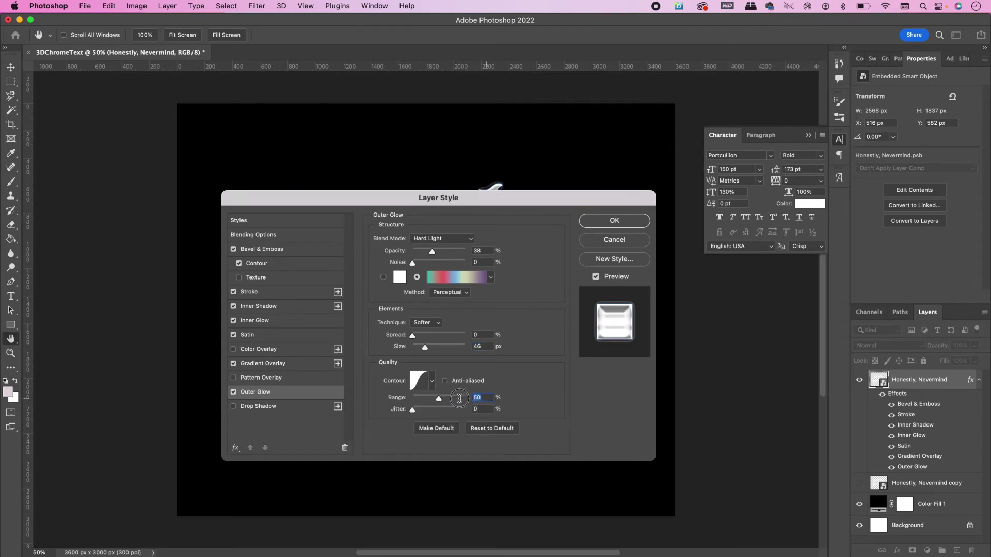
{"action": "type", "text": "82"}
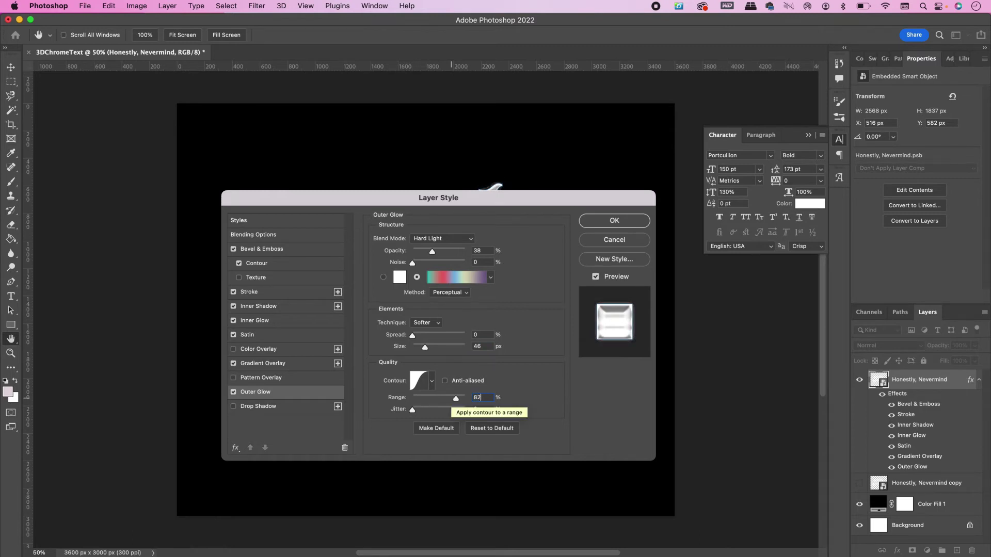
- Add a black drop shadow at 82% opacity, 120° angle, 50 px distance and 20% spread
{"action": "left_click", "coordinate": [283, 407]}
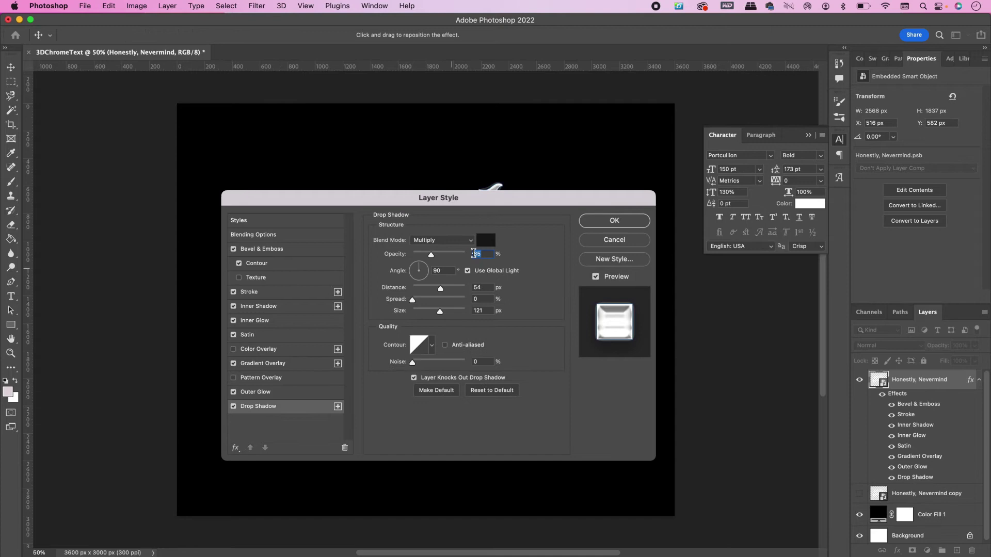
{"action": "left_click", "coordinate": [490, 241]}
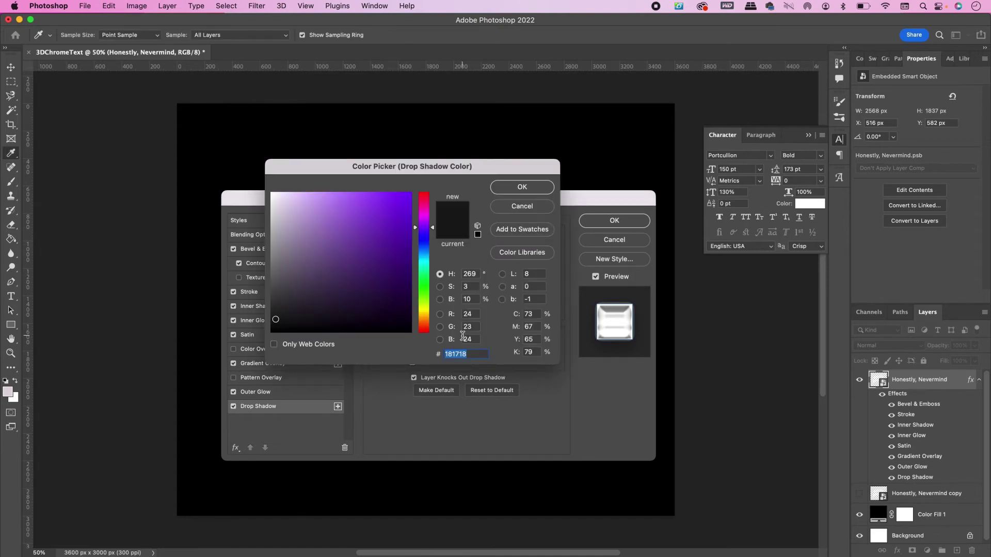
{"action": "type", "text": "000000"}
{"action": "key", "text": "Return"}
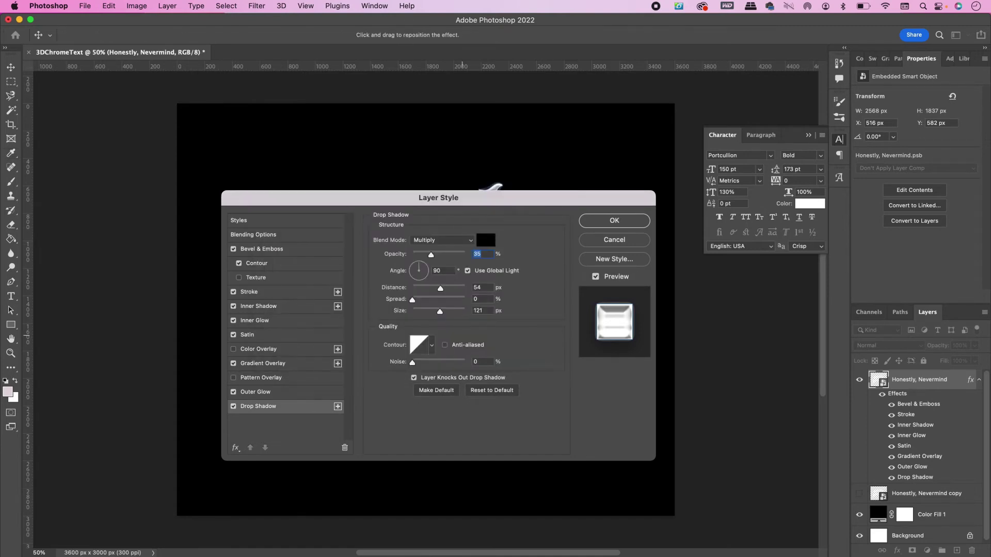
{"action": "type", "text": "82"}
{"action": "double_click", "coordinate": [443, 271]}
{"action": "type", "text": "1"}
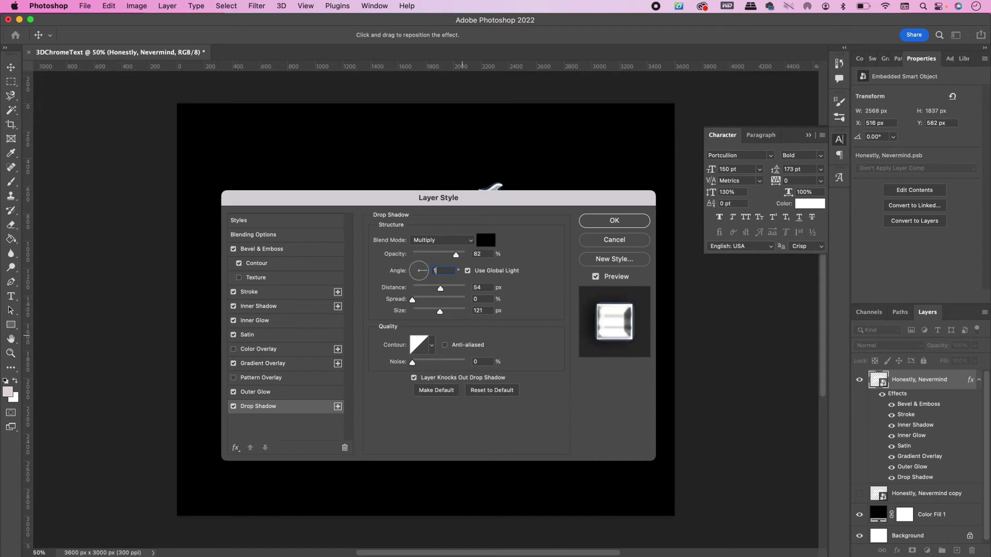
{"action": "type", "text": "20"}
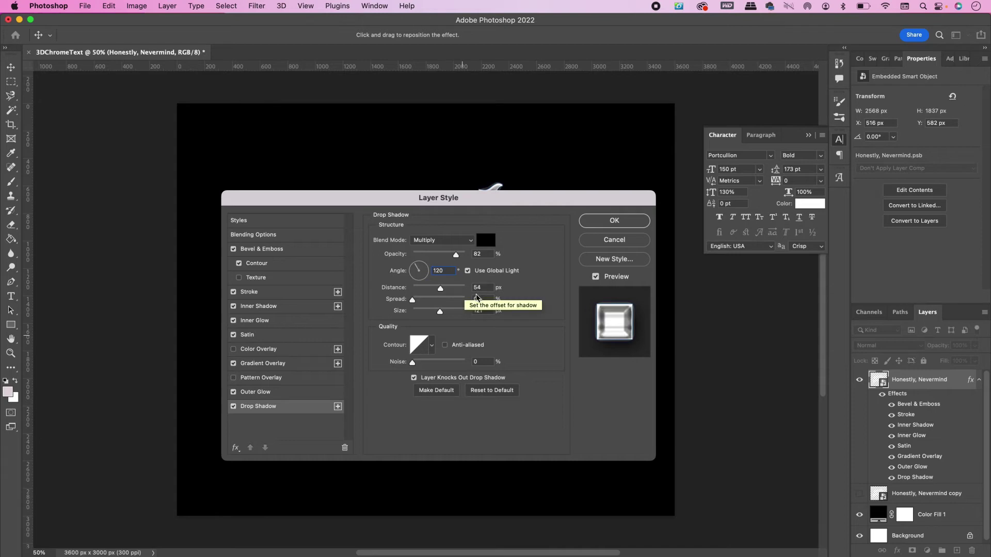
{"action": "key", "text": "Tab"}
{"action": "type", "text": "50"}
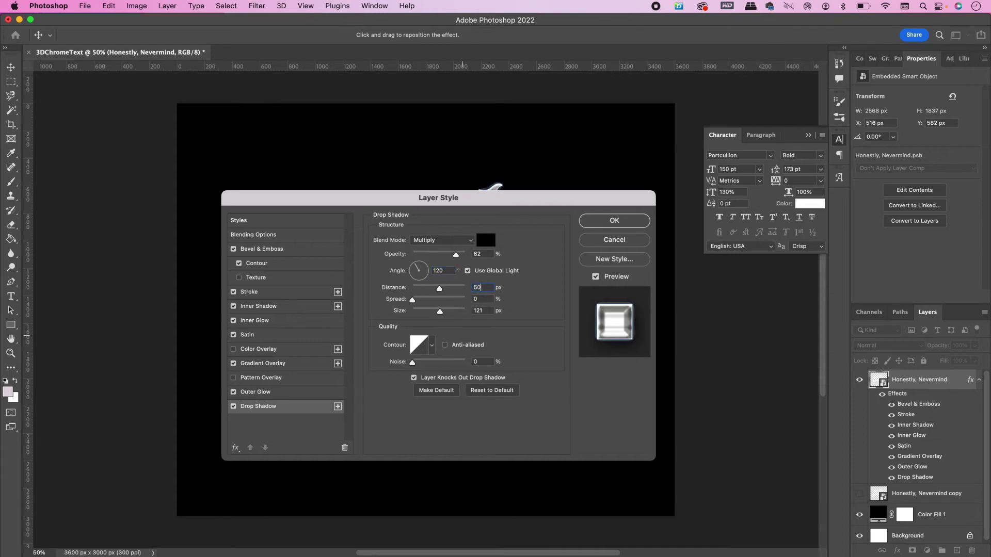
{"action": "key", "text": "Tab"}
{"action": "type", "text": "20"}
{"action": "key", "text": "Tab"}
- Apply the layer style and put the text layer into a new group named '1st Text Layer'
{"action": "left_click", "coordinate": [599, 224]}
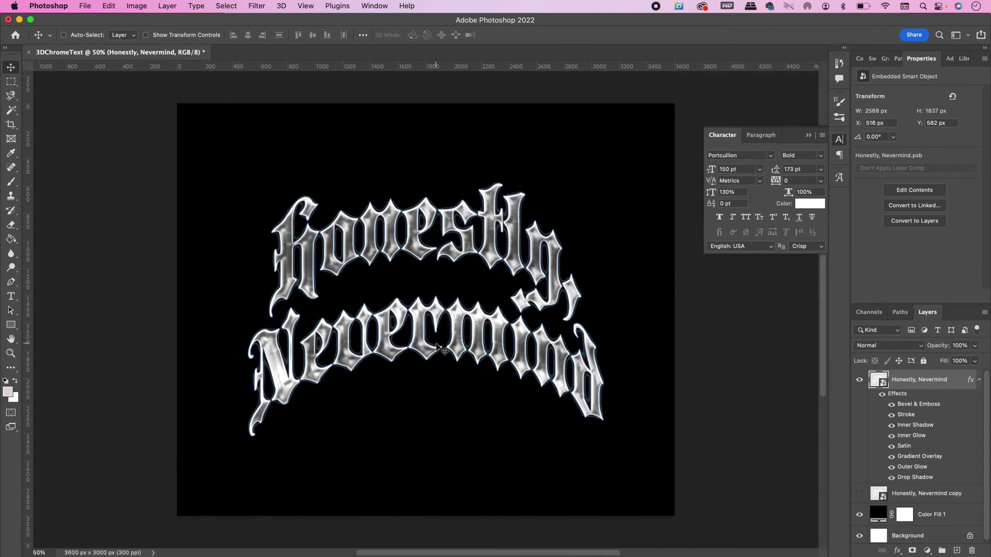
{"action": "left_click", "coordinate": [942, 551]}
{"action": "left_click_drag", "start_coordinate": [919, 394], "coordinate": [895, 382]}
{"action": "double_click", "coordinate": [897, 377]}
{"action": "type", "text": "t"}
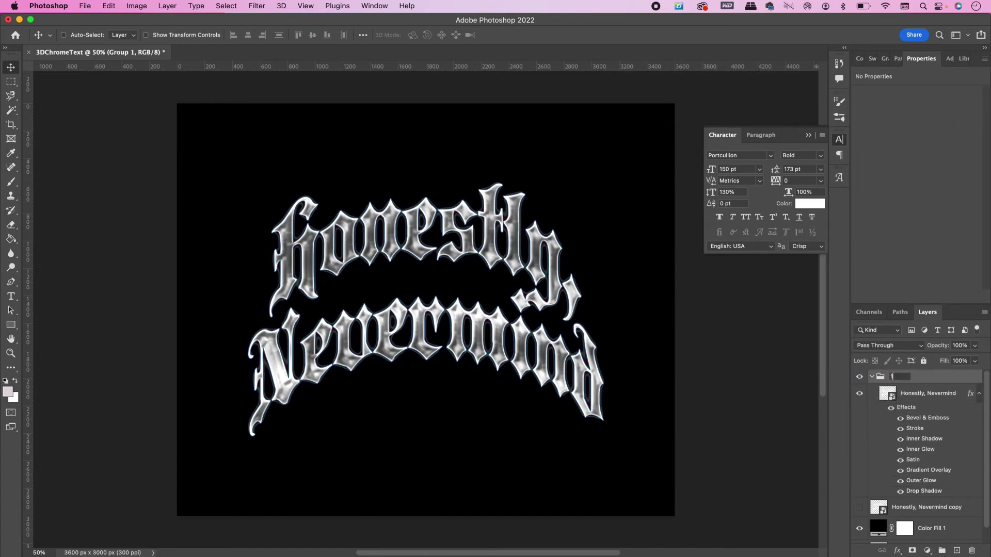
{"action": "type", "text": " Texy"}
{"action": "type", "text": "t Layer"}
{"action": "key", "text": "Return"}
- Move the Honestly, Nevermind copy layer about 114 px down to Y 699 px
{"action": "left_click", "coordinate": [872, 378]}
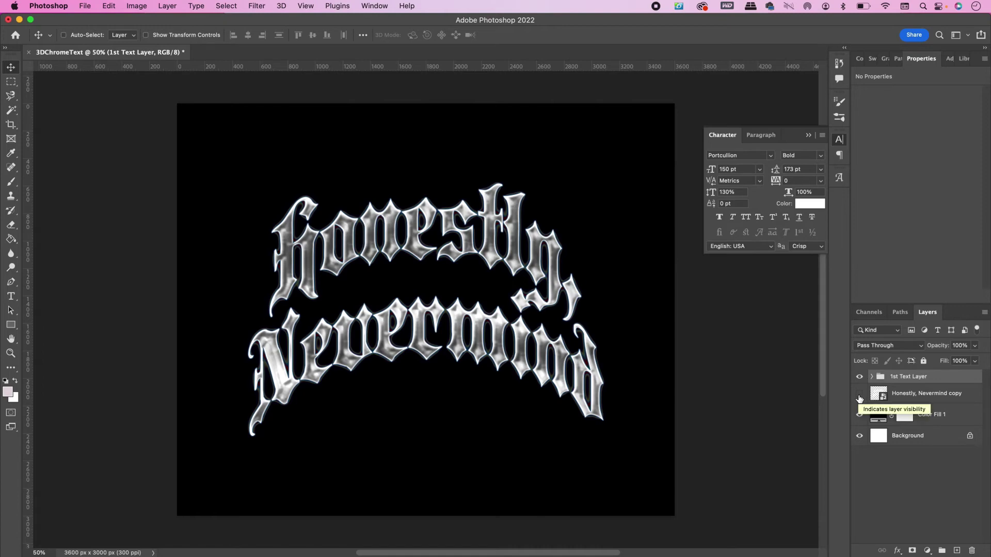
{"action": "left_click", "coordinate": [907, 395]}
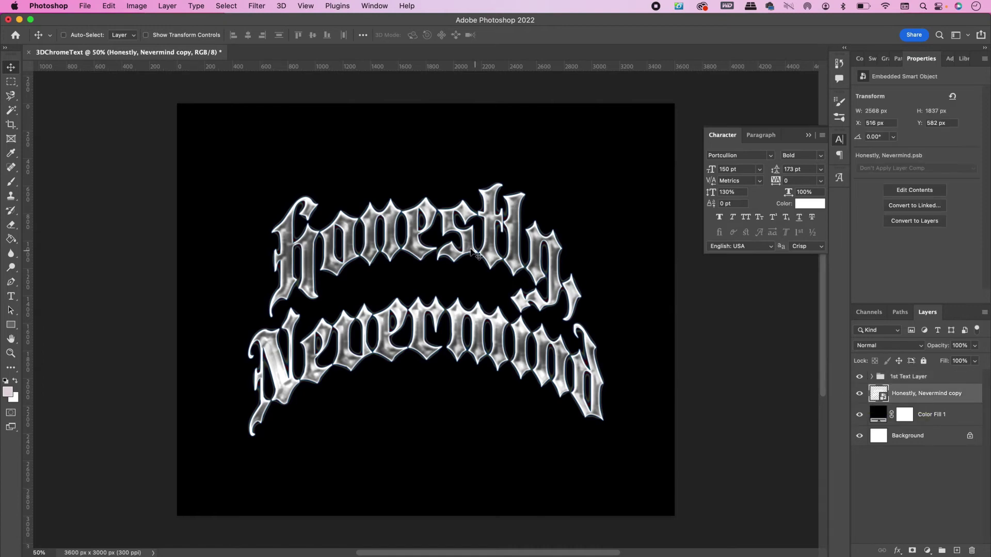
{"action": "left_click_drag", "start_coordinate": [453, 241], "coordinate": [452, 255]}
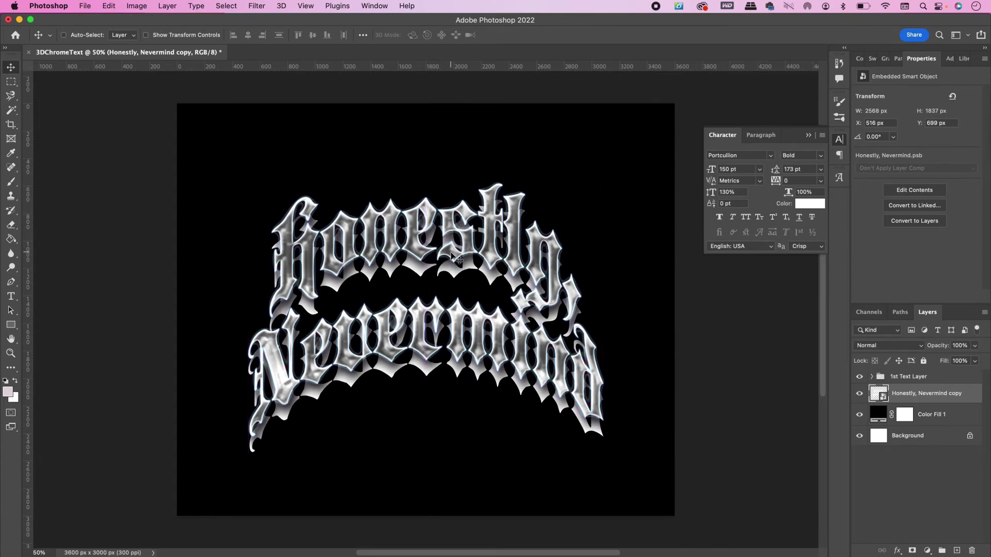
- Give the copy layer a Bevel & Emboss lit at 90° with a jagged multi-peak contour
{"action": "double_click", "coordinate": [970, 399]}
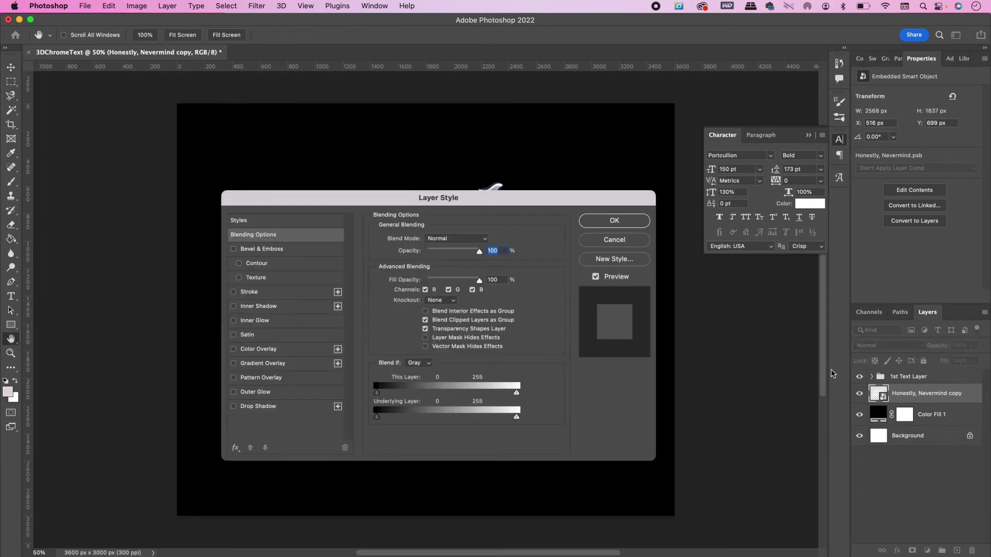
{"action": "left_click", "coordinate": [266, 251]}
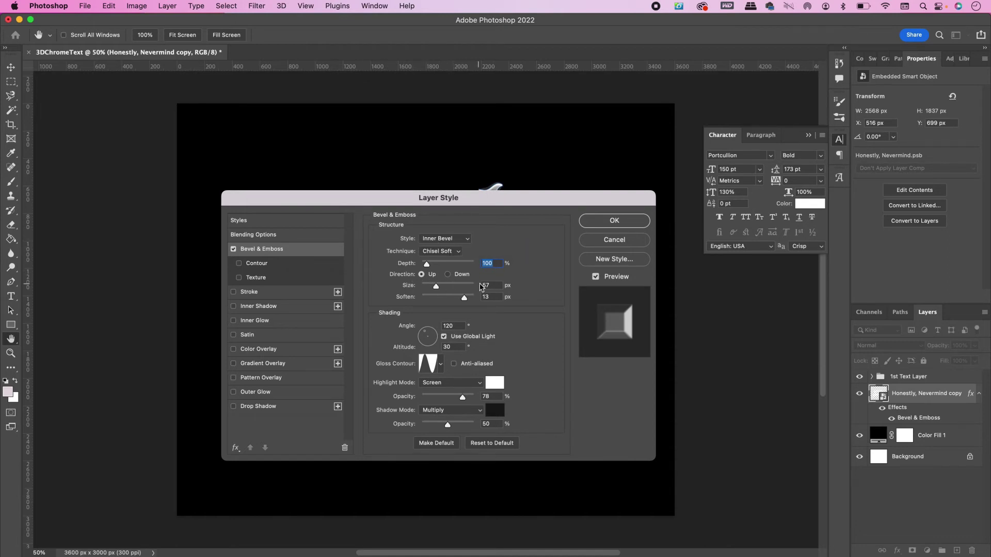
{"action": "double_click", "coordinate": [453, 326]}
{"action": "type", "text": "90"}
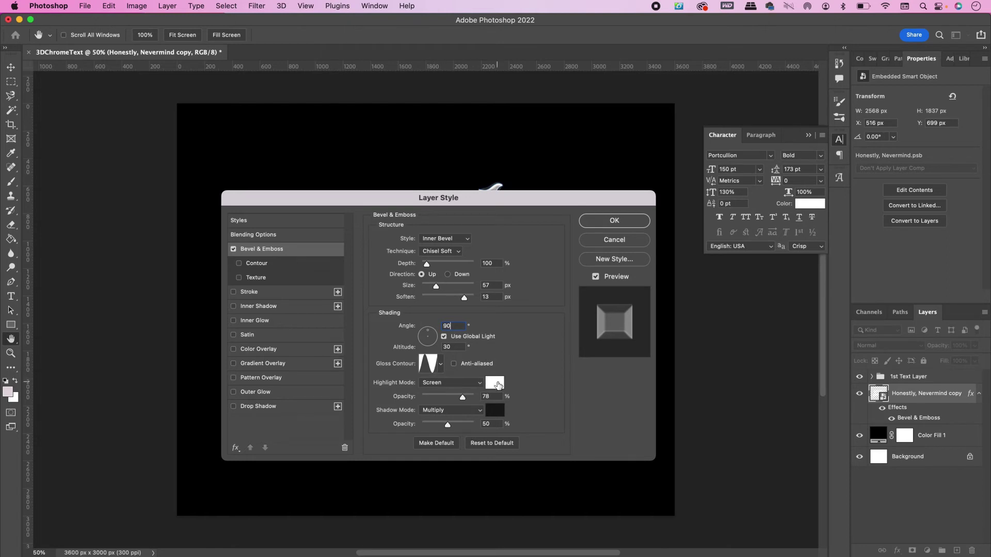
{"action": "left_click", "coordinate": [497, 411]}
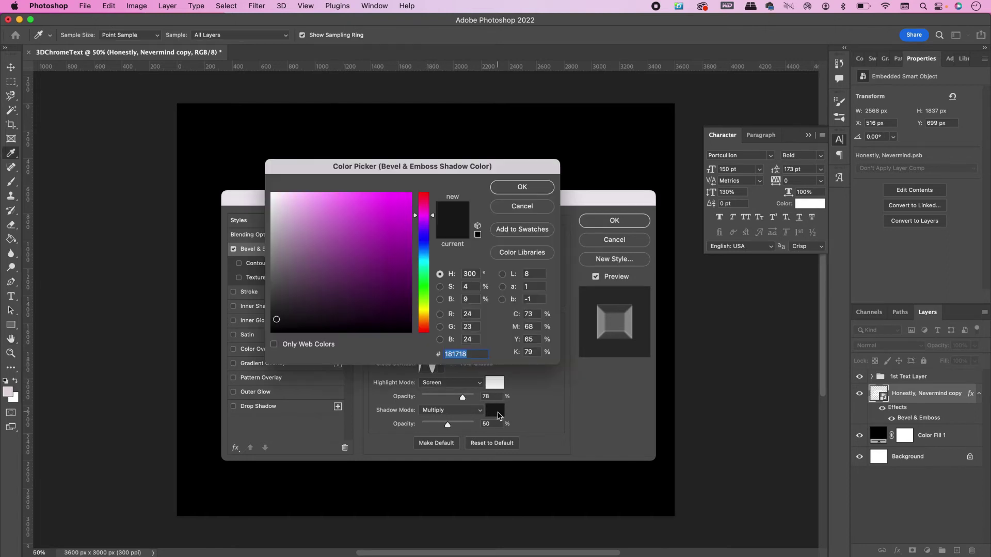
{"action": "left_click", "coordinate": [503, 192]}
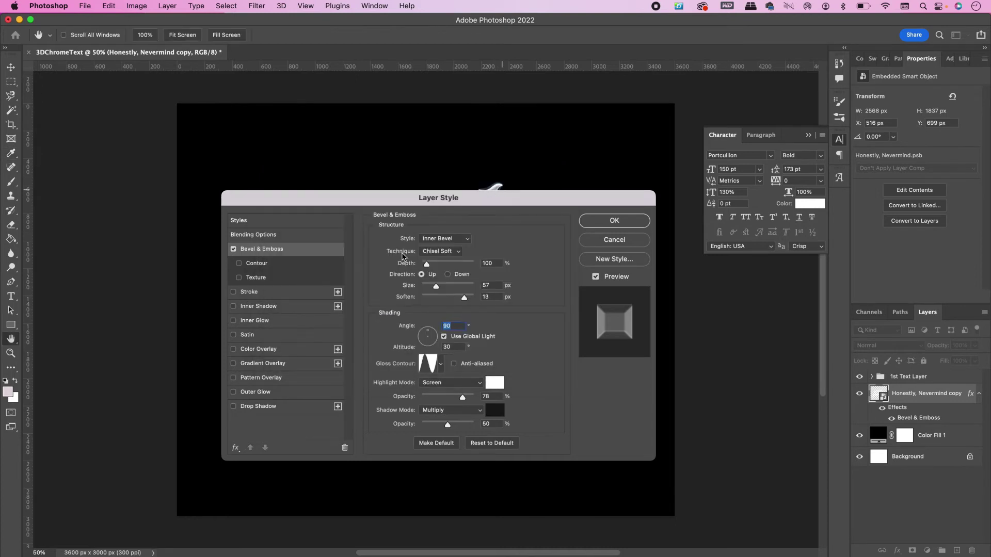
{"action": "left_click", "coordinate": [302, 262]}
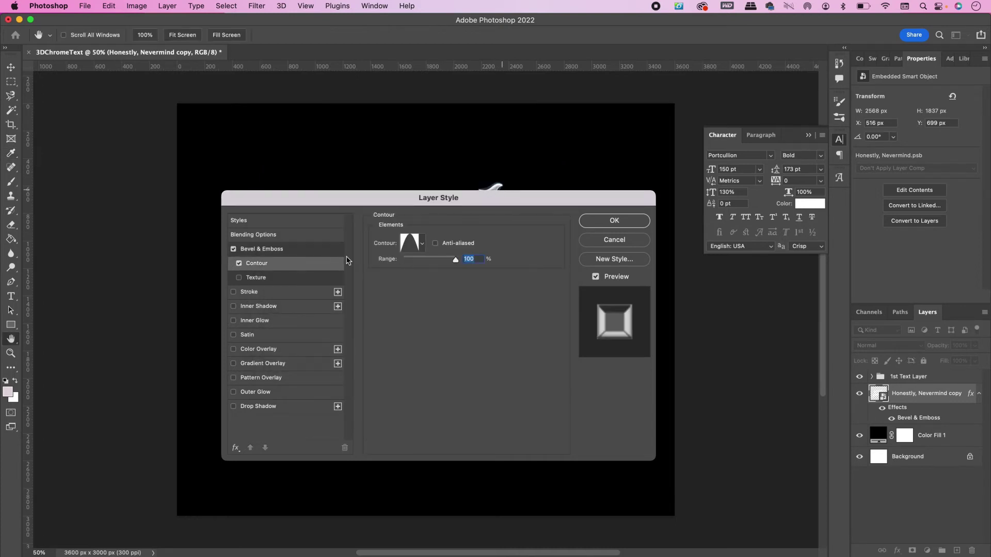
{"action": "left_click", "coordinate": [422, 245]}
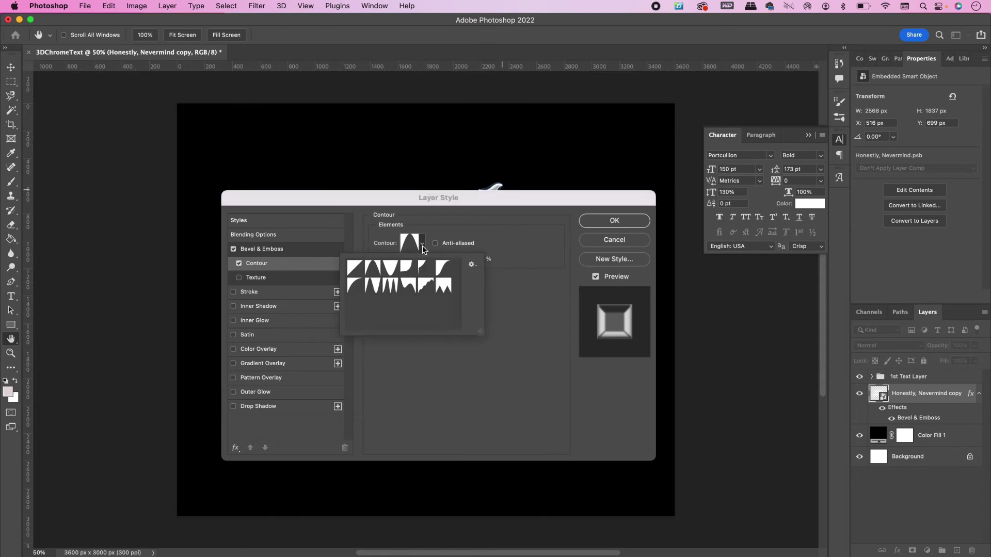
{"action": "left_click", "coordinate": [390, 286]}
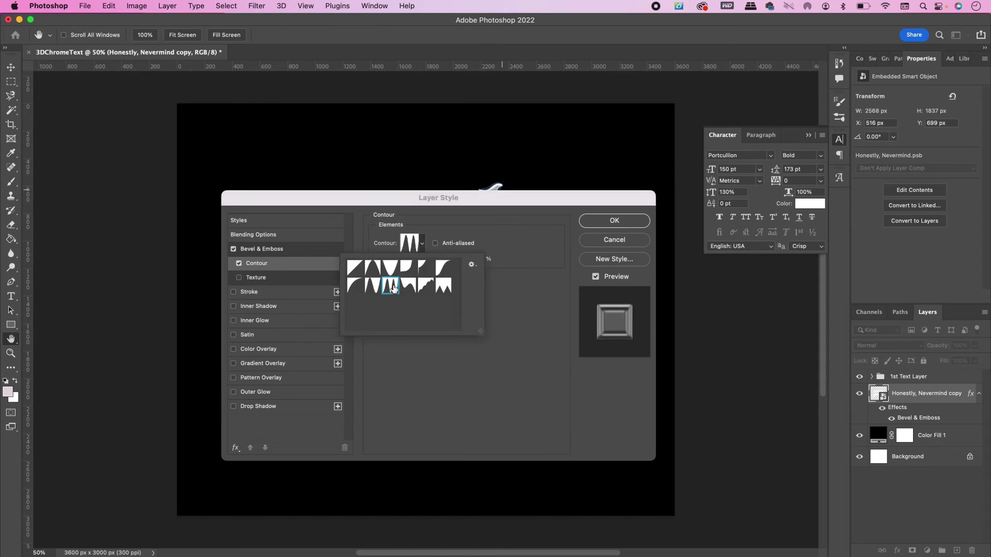
{"action": "left_click", "coordinate": [441, 382]}
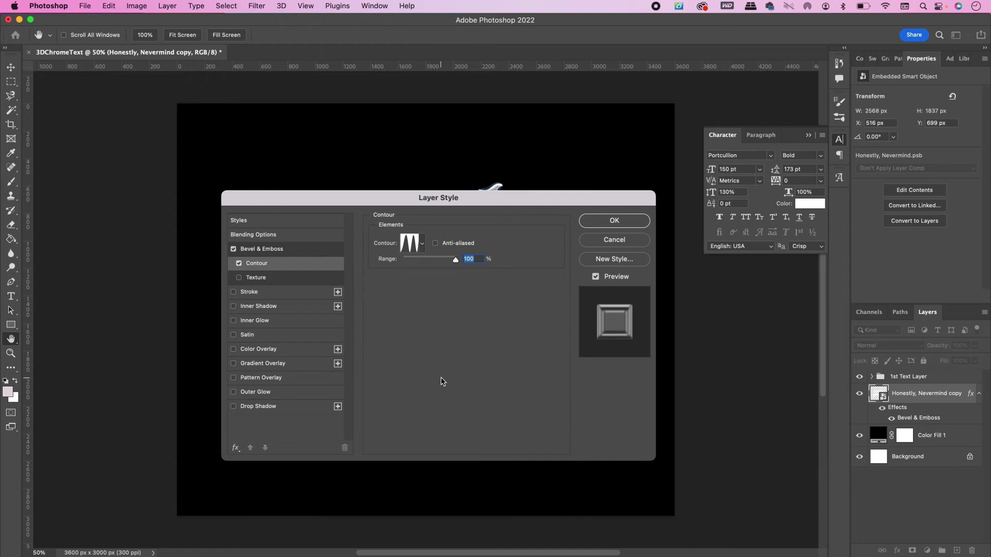
- Add an inner shadow to the copy at 100% opacity with a two-peak contour
{"action": "left_click", "coordinate": [260, 308]}
{"action": "left_click", "coordinate": [486, 242]}
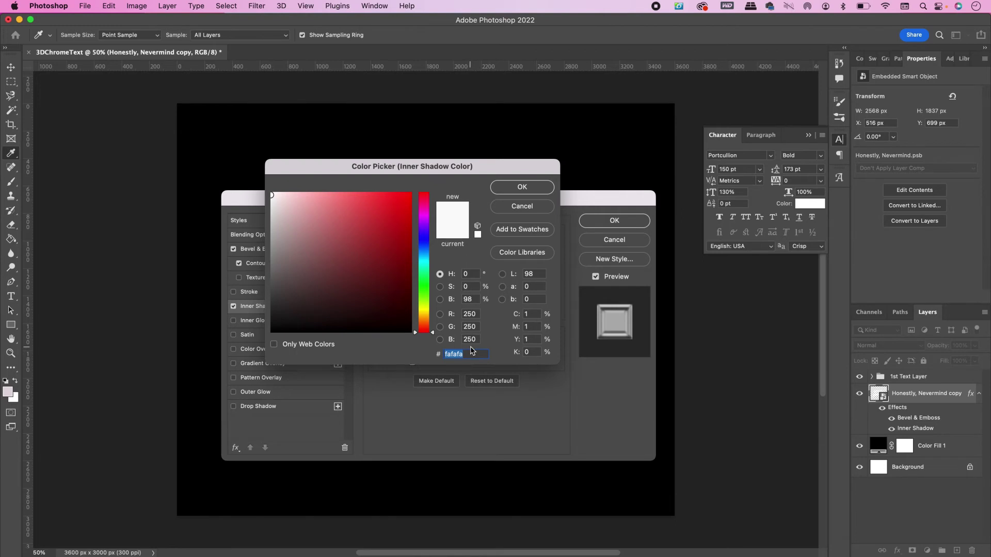
{"action": "key", "text": "Return"}
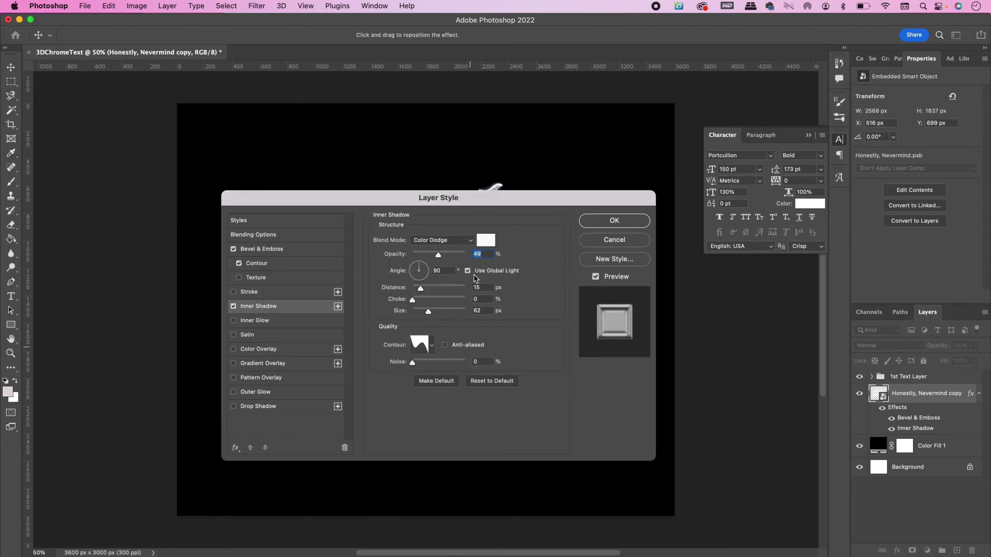
{"action": "left_click_drag", "start_coordinate": [438, 255], "coordinate": [480, 262]}
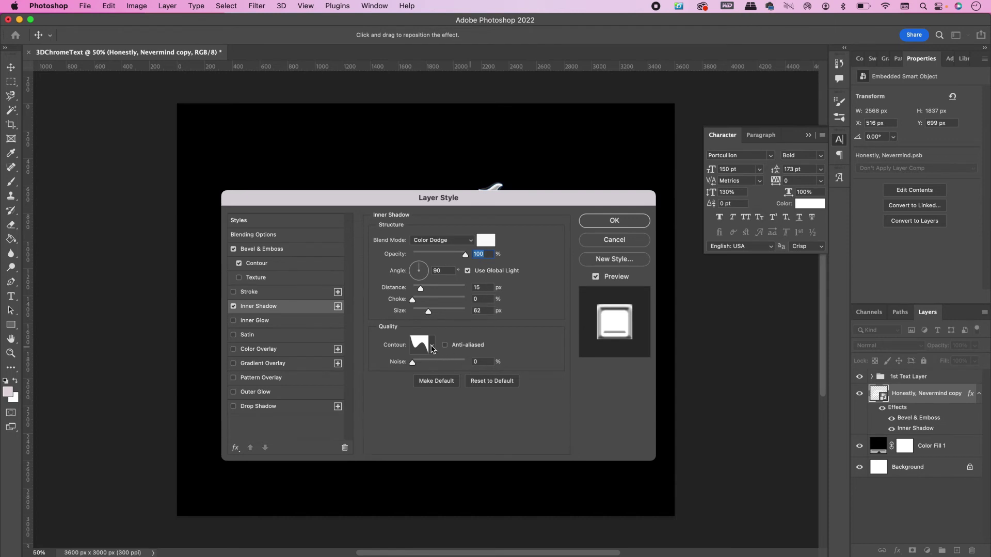
{"action": "left_click", "coordinate": [432, 346]}
{"action": "left_click", "coordinate": [453, 388]}
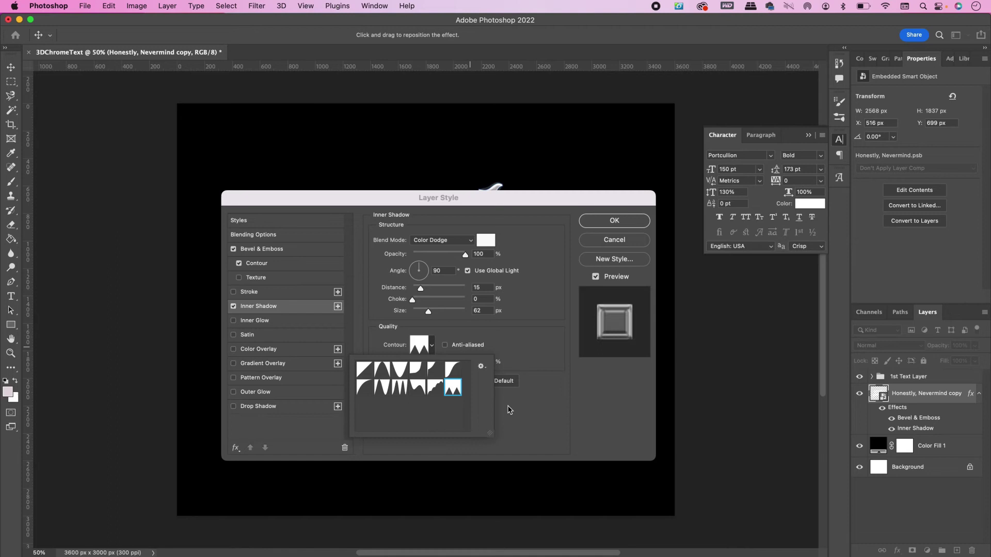
{"action": "left_click", "coordinate": [520, 418]}
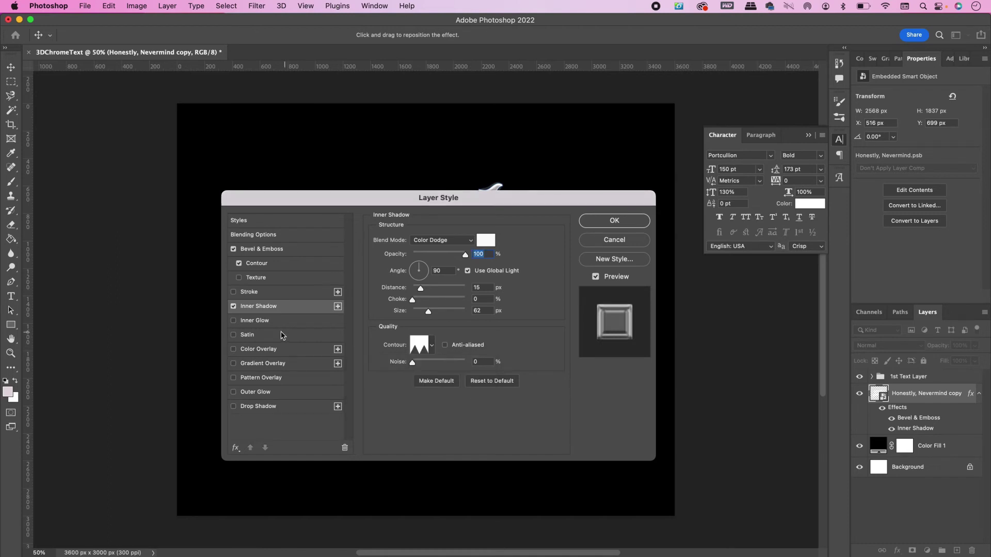
- Add an aqua #a8fbe0 inner glow in Difference blend mode with a different contour shape
{"action": "left_click", "coordinate": [268, 323]}
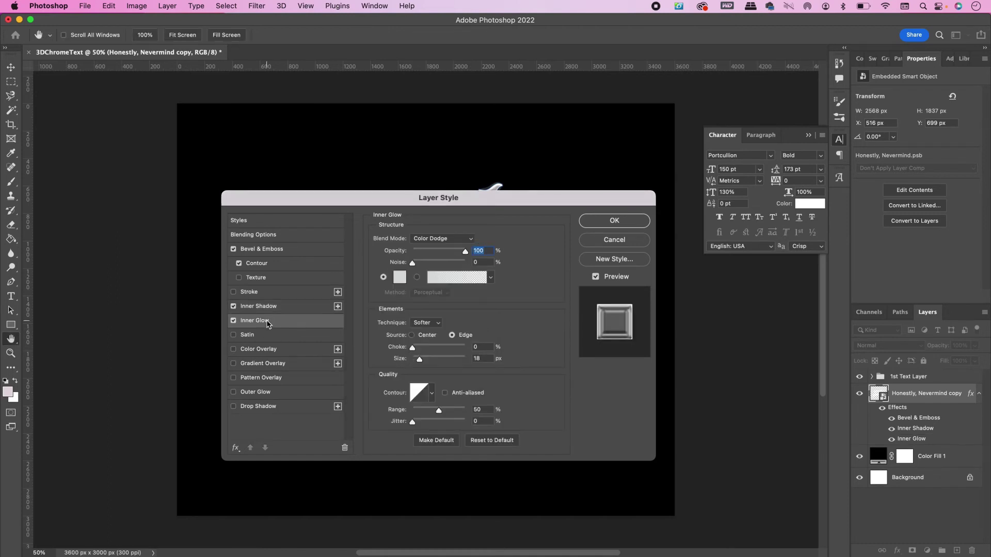
{"action": "left_click", "coordinate": [400, 277]}
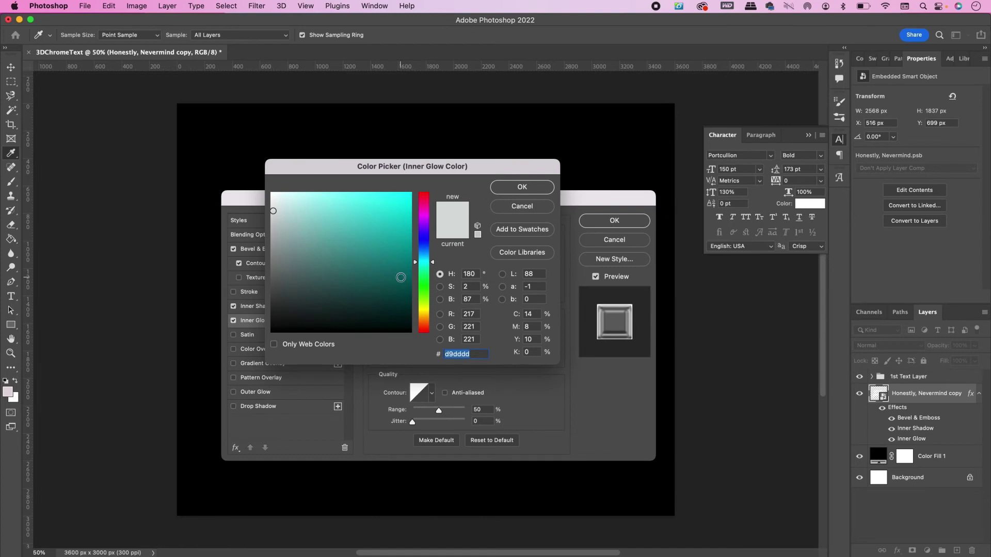
{"action": "type", "text": "a8"}
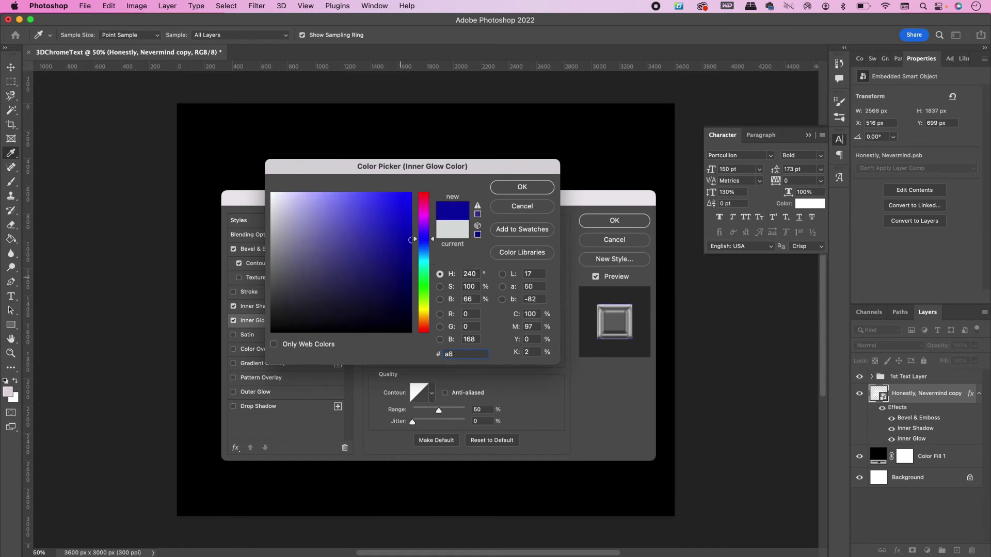
{"action": "type", "text": "f"}
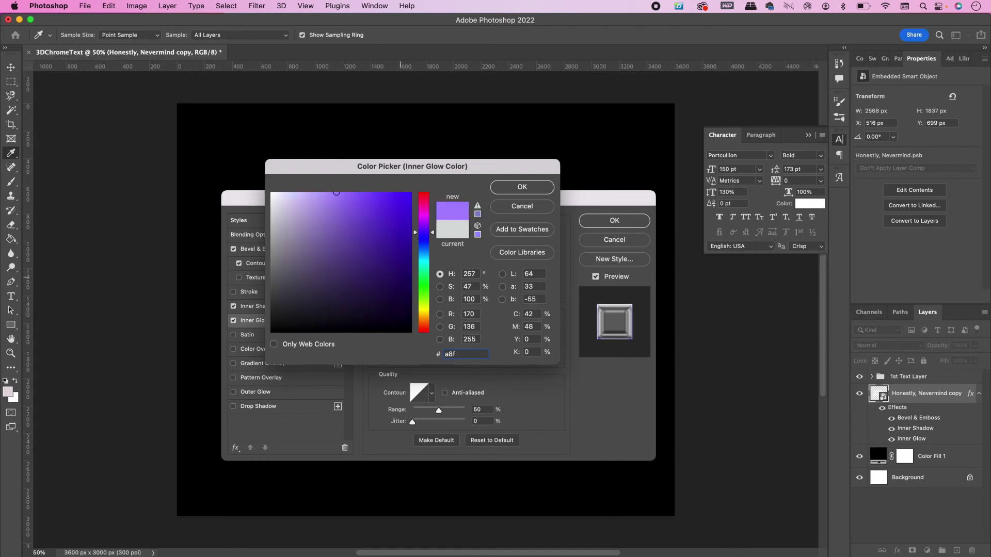
{"action": "type", "text": "be0"}
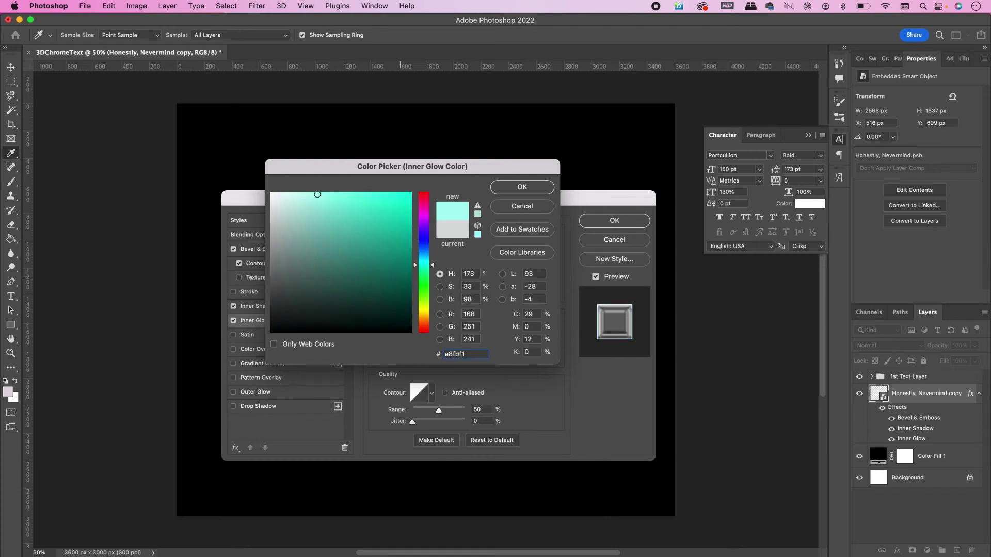
{"action": "key", "text": "Return"}
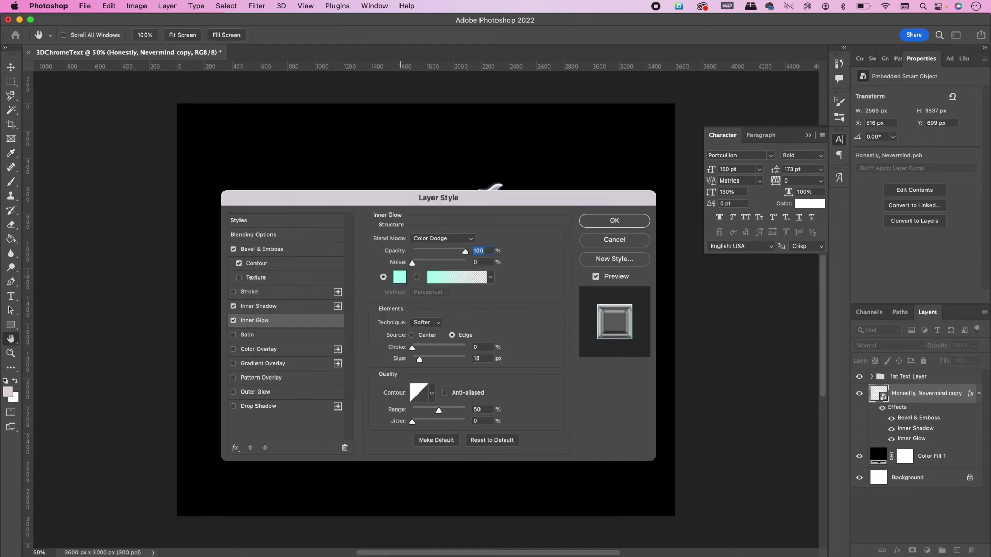
{"action": "left_click", "coordinate": [436, 241]}
{"action": "left_click", "coordinate": [438, 358]}
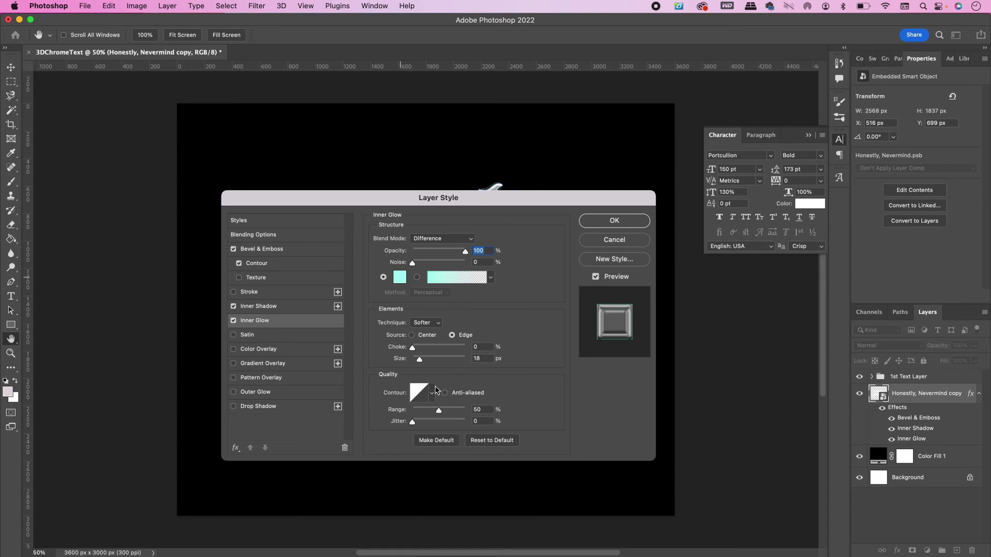
{"action": "left_click", "coordinate": [432, 394]}
{"action": "left_click", "coordinate": [438, 436]}
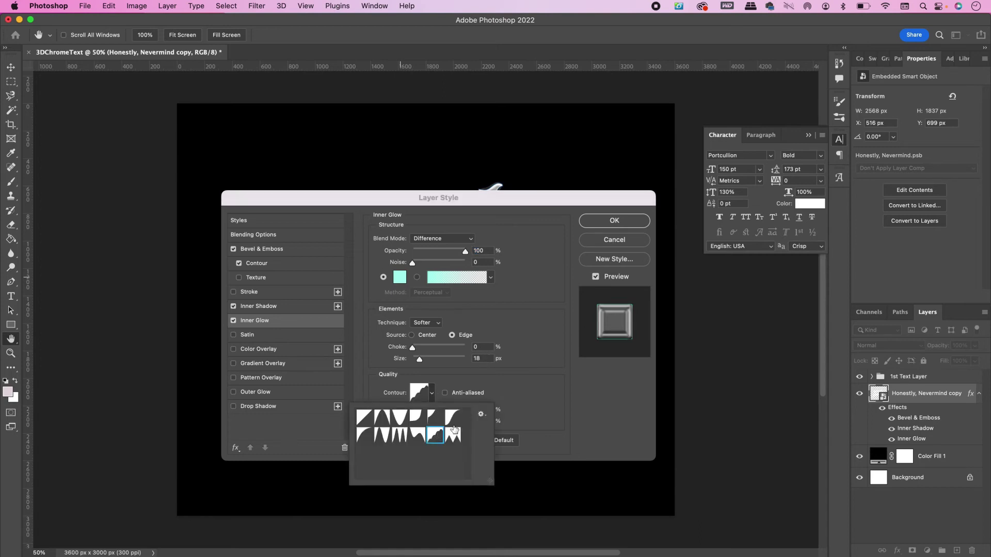
{"action": "left_click", "coordinate": [526, 396]}
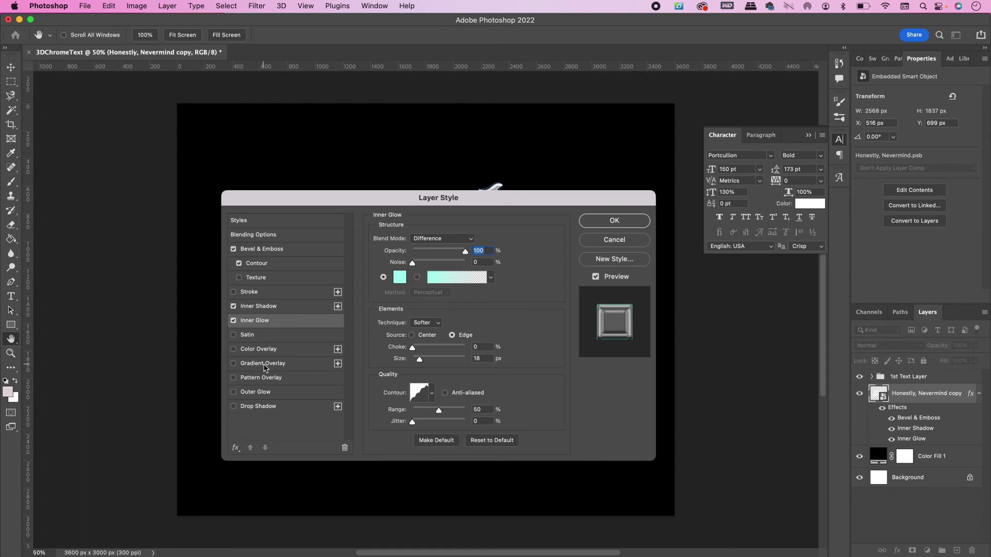
- Add a Gradient Overlay with left stop #e9a5a5 and 33% stop #b8bcb8, removing an extra stop
{"action": "left_click", "coordinate": [264, 366]}
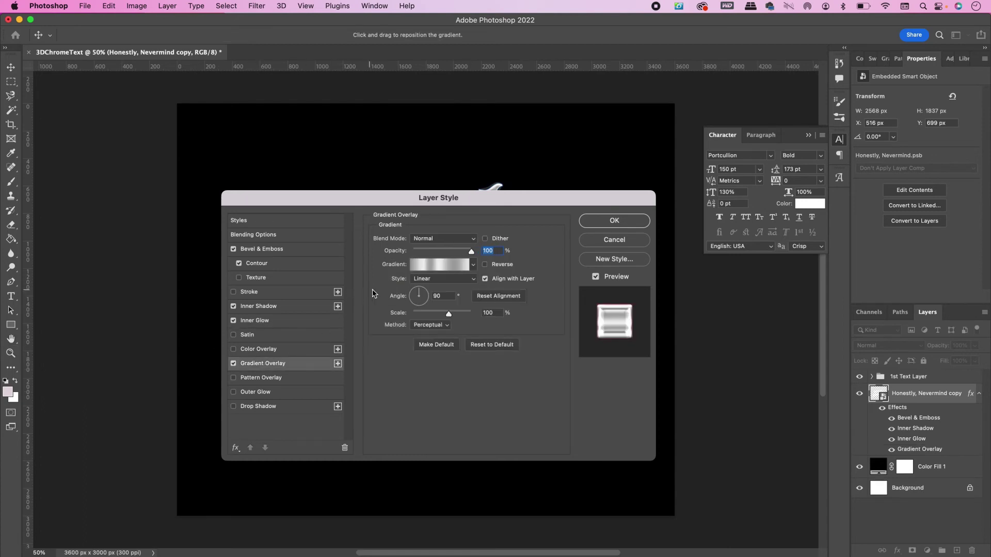
{"action": "left_click", "coordinate": [423, 266]}
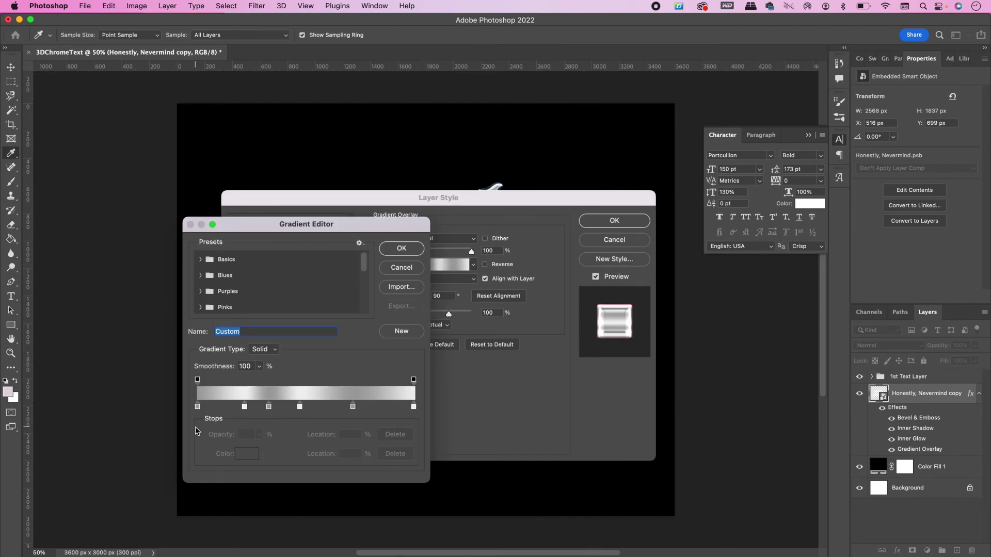
{"action": "left_click", "coordinate": [198, 407]}
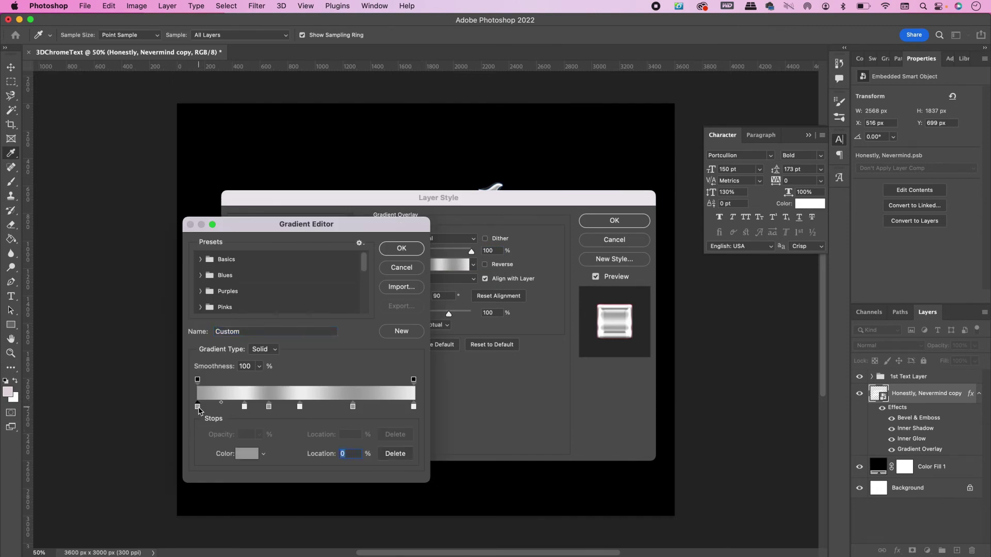
{"action": "left_click", "coordinate": [246, 454]}
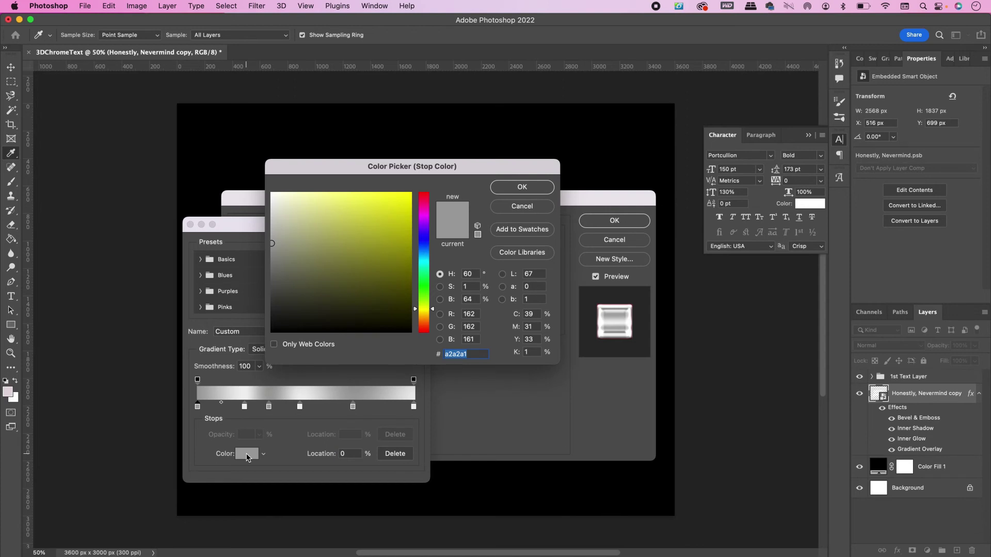
{"action": "type", "text": "e"}
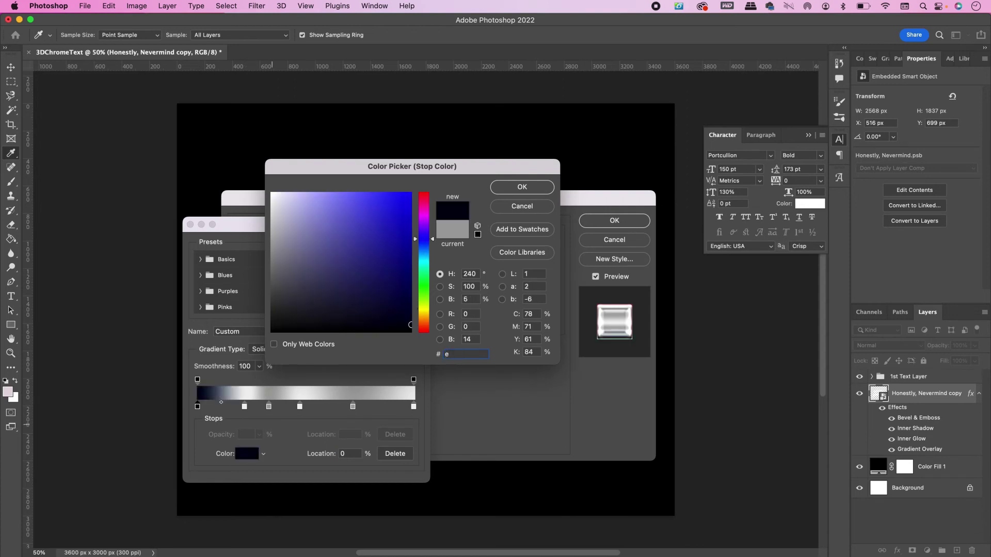
{"action": "type", "text": "9a"}
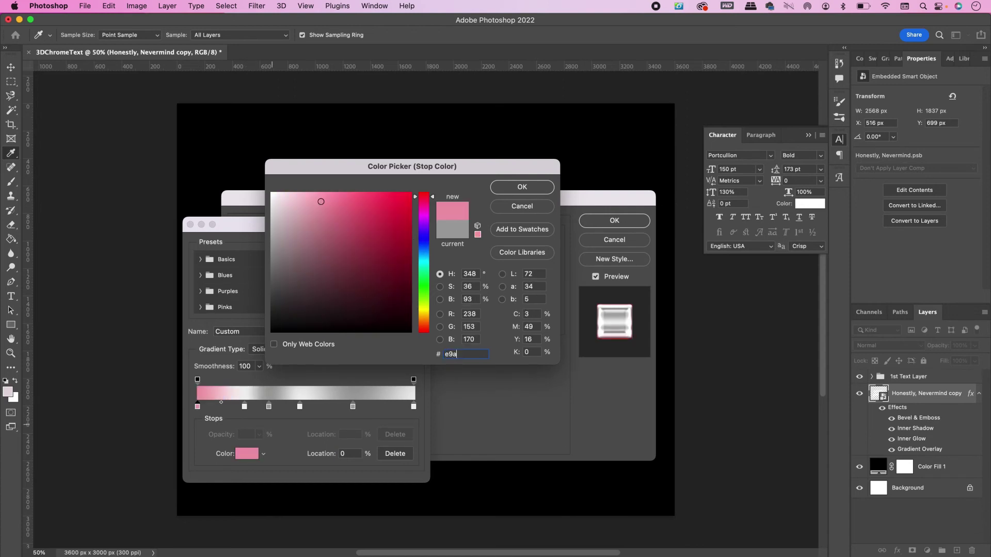
{"action": "type", "text": "5a5"}
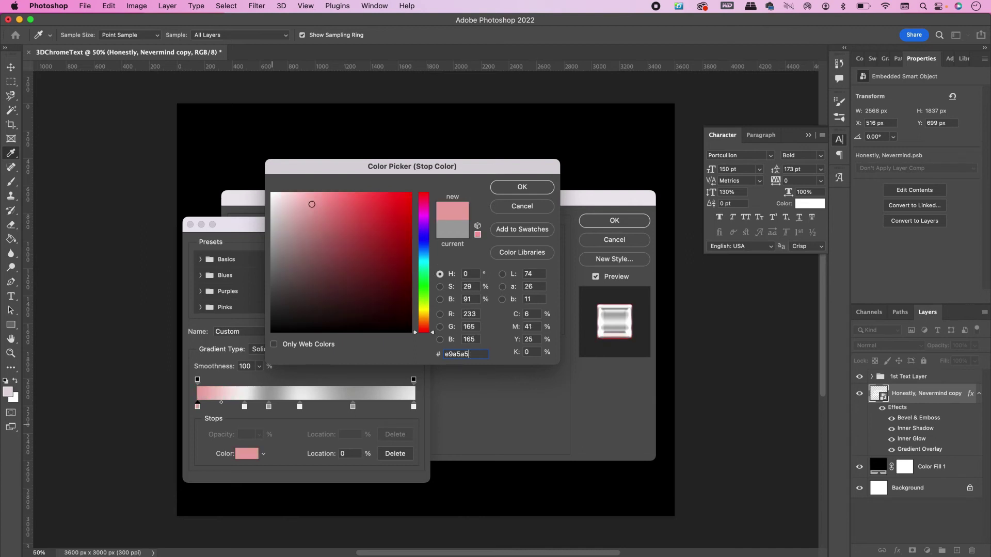
{"action": "key", "text": "Return"}
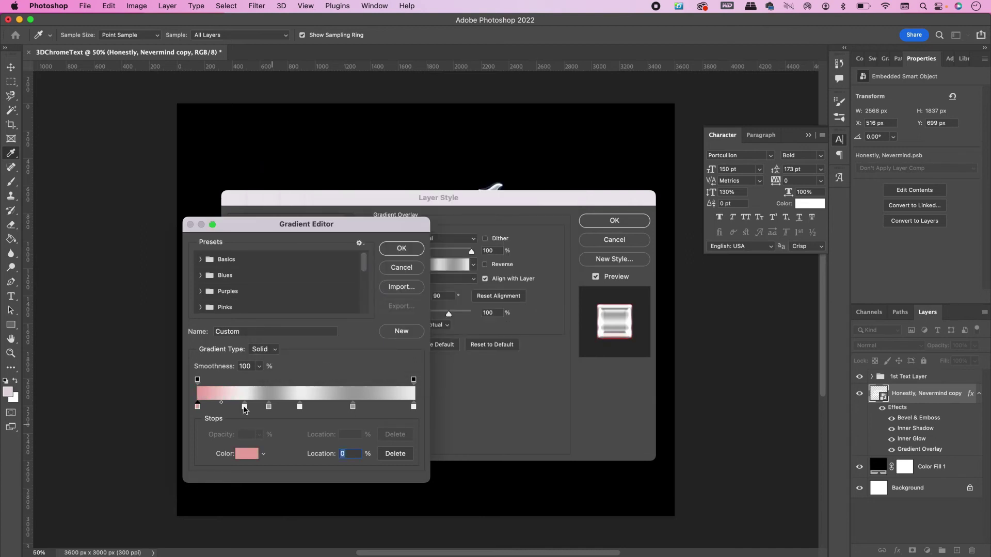
{"action": "left_click_drag", "start_coordinate": [244, 407], "coordinate": [254, 412]}
{"action": "left_click", "coordinate": [268, 407]}
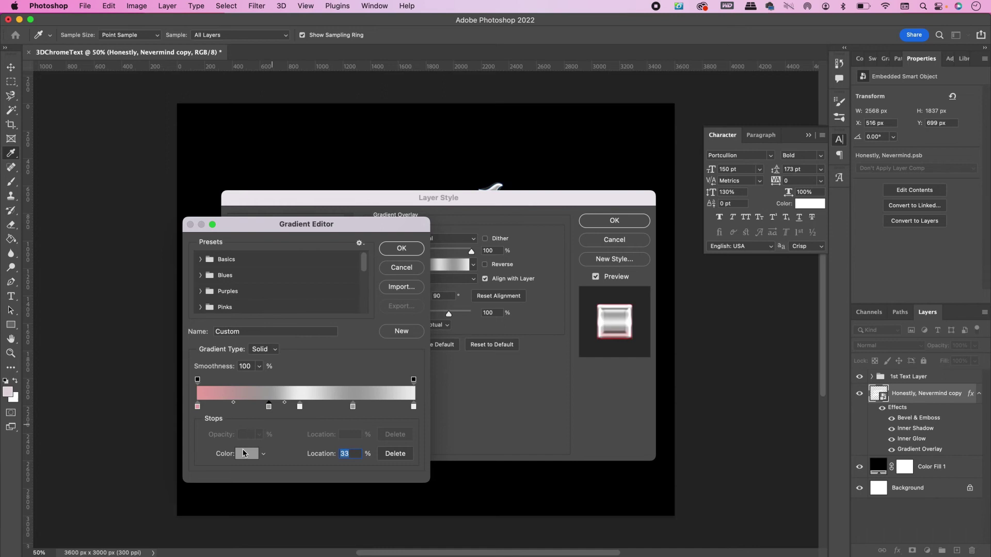
{"action": "left_click", "coordinate": [244, 454]}
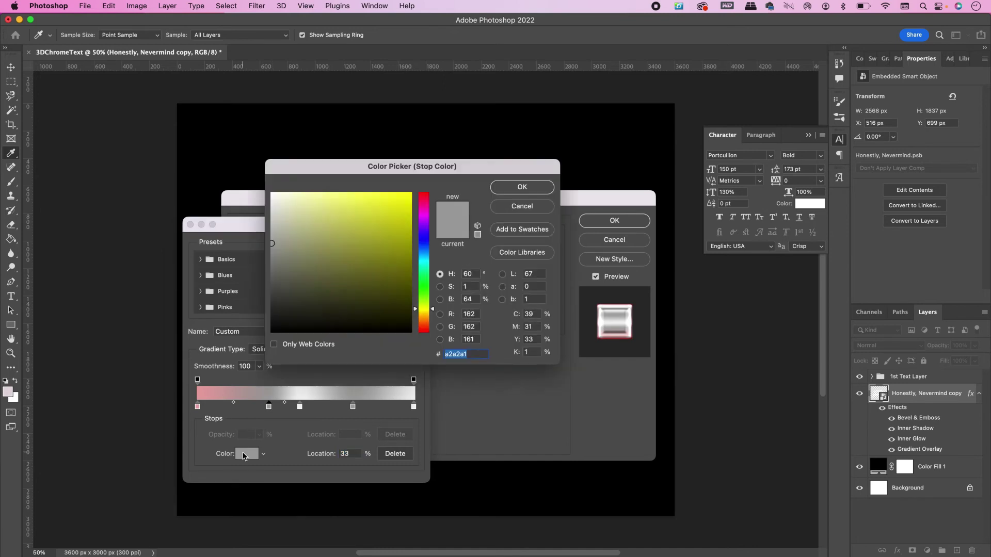
{"action": "type", "text": "b8"}
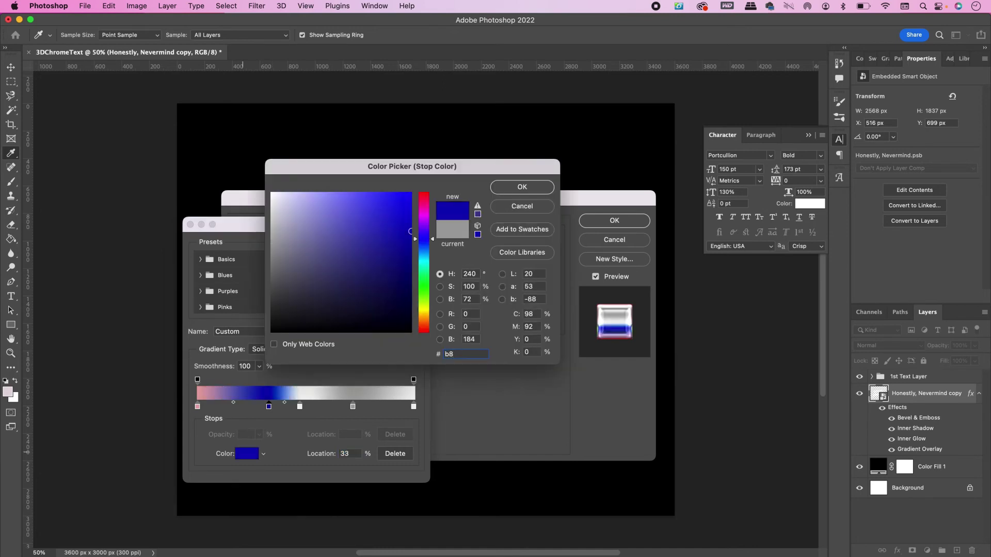
{"action": "type", "text": "bcb8"}
{"action": "key", "text": "Return"}
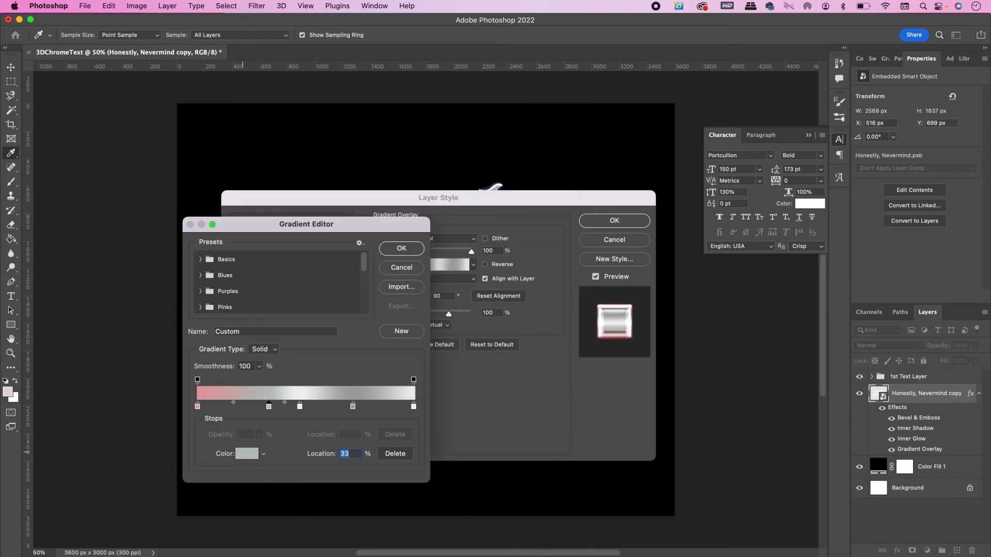
- Rearrange the middle stops, moving grey to 76%, and colour the 51% stop #65c0e0
{"action": "left_click", "coordinate": [299, 407]}
{"action": "left_click_drag", "start_coordinate": [303, 410], "coordinate": [251, 407]}
{"action": "left_click_drag", "start_coordinate": [352, 406], "coordinate": [362, 407]}
{"action": "left_click", "coordinate": [310, 409]}
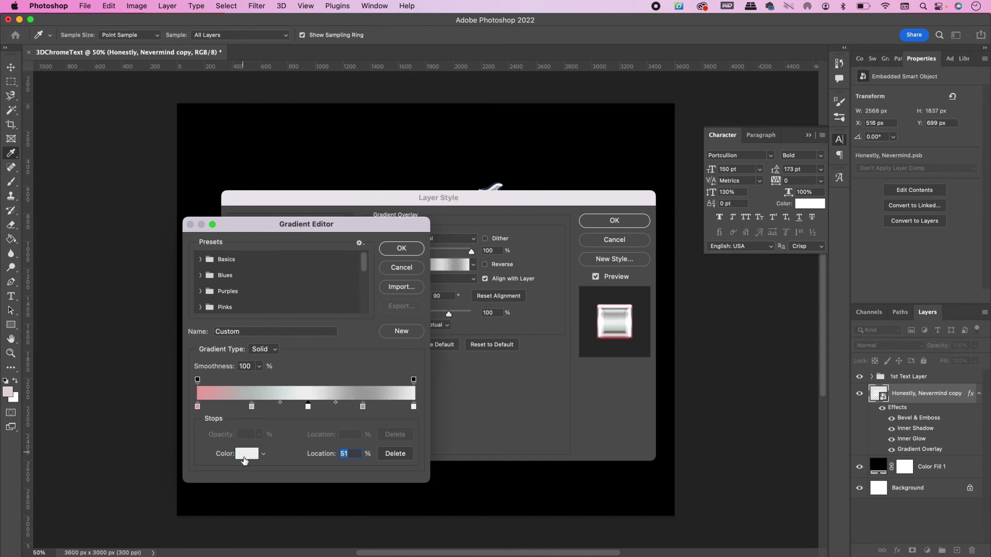
{"action": "left_click", "coordinate": [245, 456]}
{"action": "type", "text": "65"}
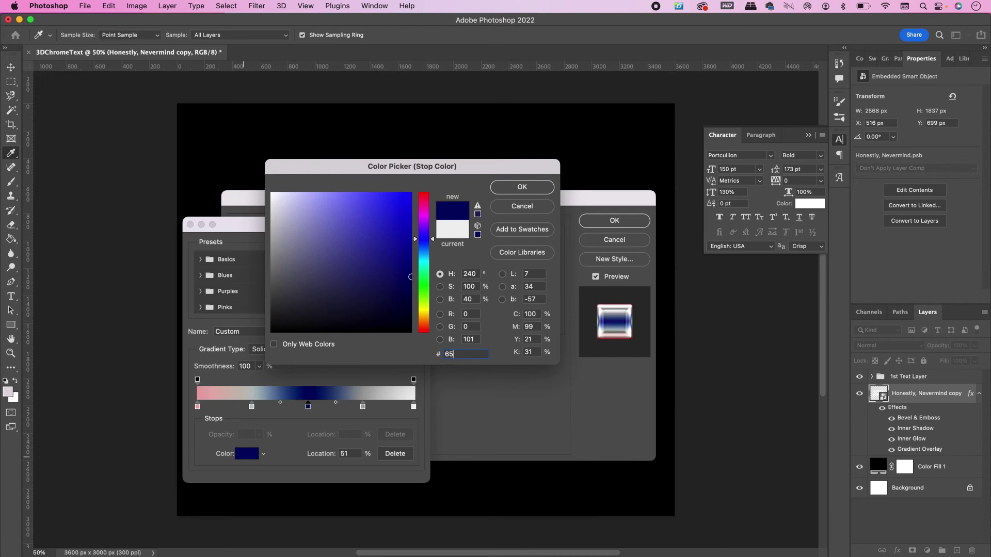
{"action": "type", "text": "c0"}
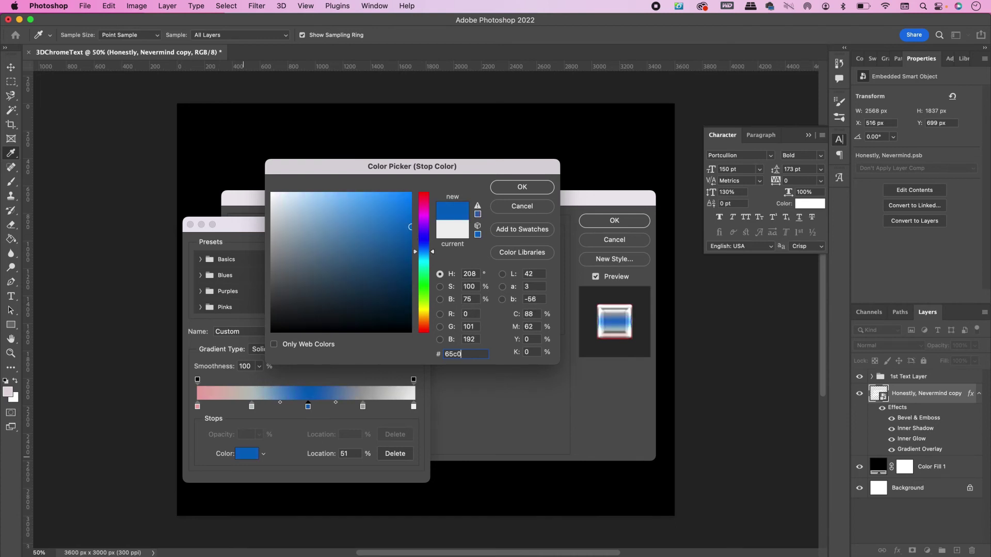
{"action": "type", "text": "e0"}
{"action": "key", "text": "Return"}
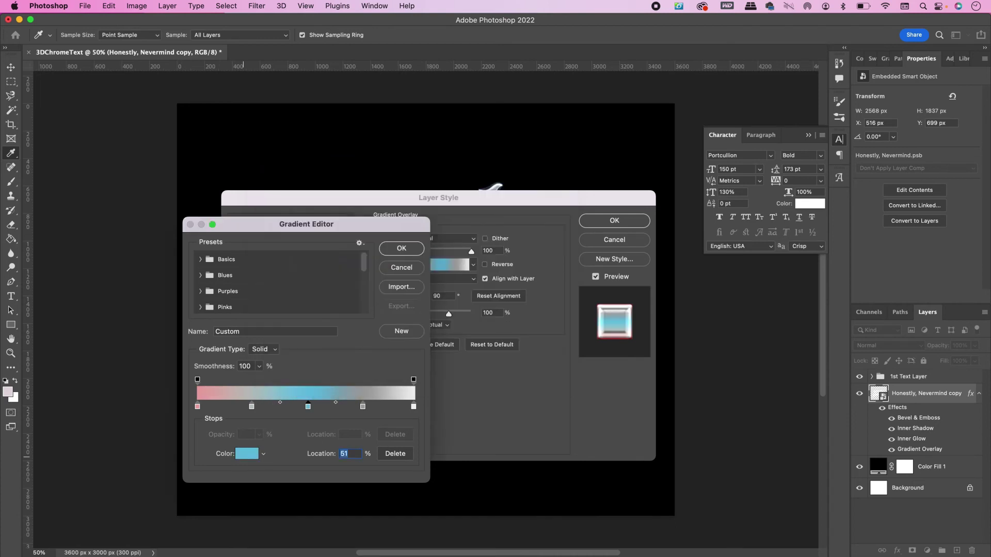
- Colour the 76% stop lavender #aea2df and the right stop #81c1d9, and set angle 0°
{"action": "left_click", "coordinate": [362, 407]}
{"action": "left_click", "coordinate": [245, 457]}
{"action": "type", "text": "a"}
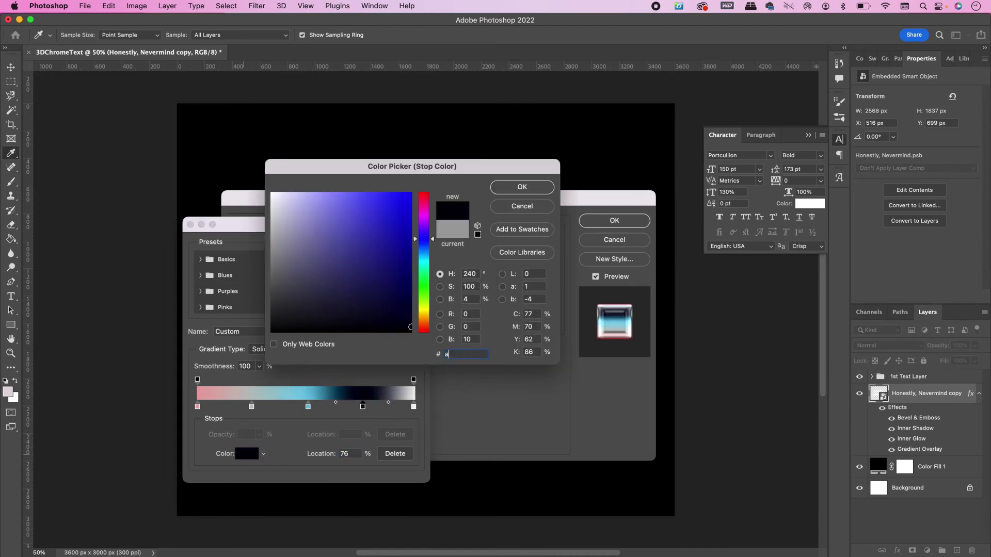
{"action": "type", "text": "ea2d"}
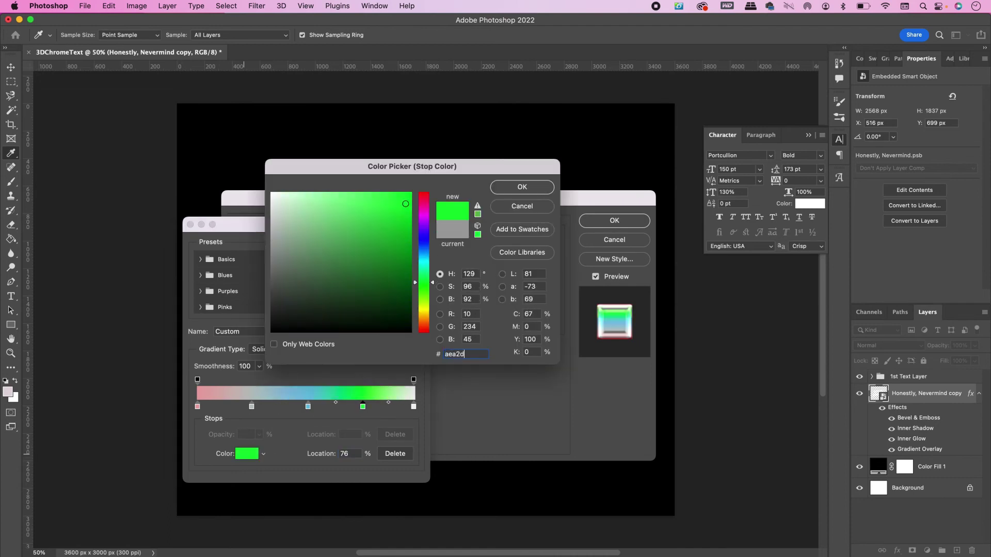
{"action": "type", "text": "f"}
{"action": "key", "text": "Return"}
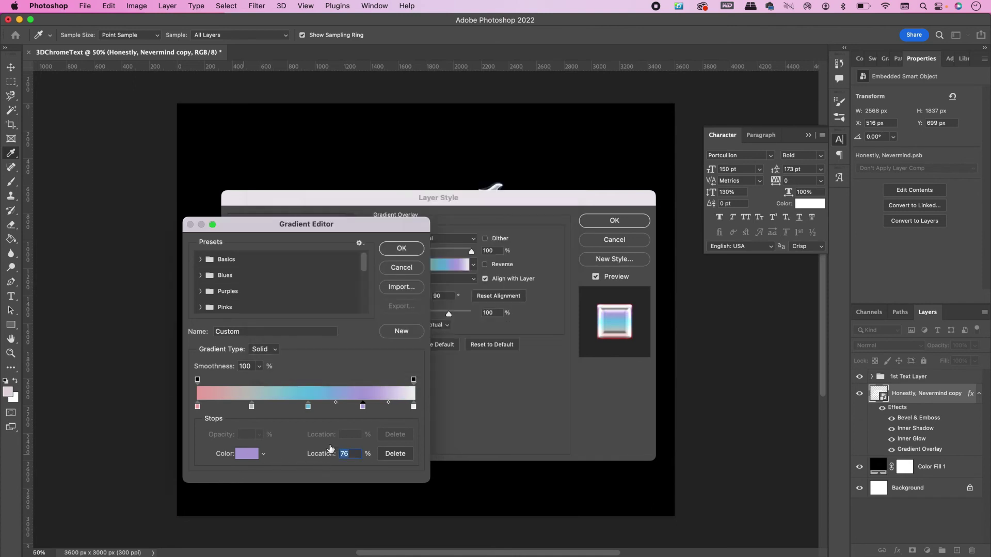
{"action": "left_click", "coordinate": [413, 407]}
{"action": "left_click", "coordinate": [249, 455]}
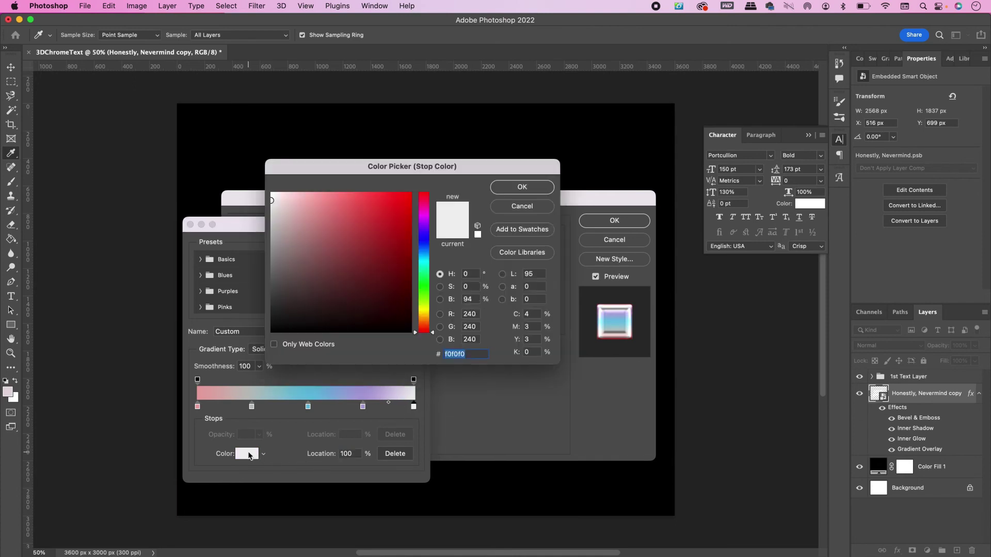
{"action": "type", "text": "81c1d"}
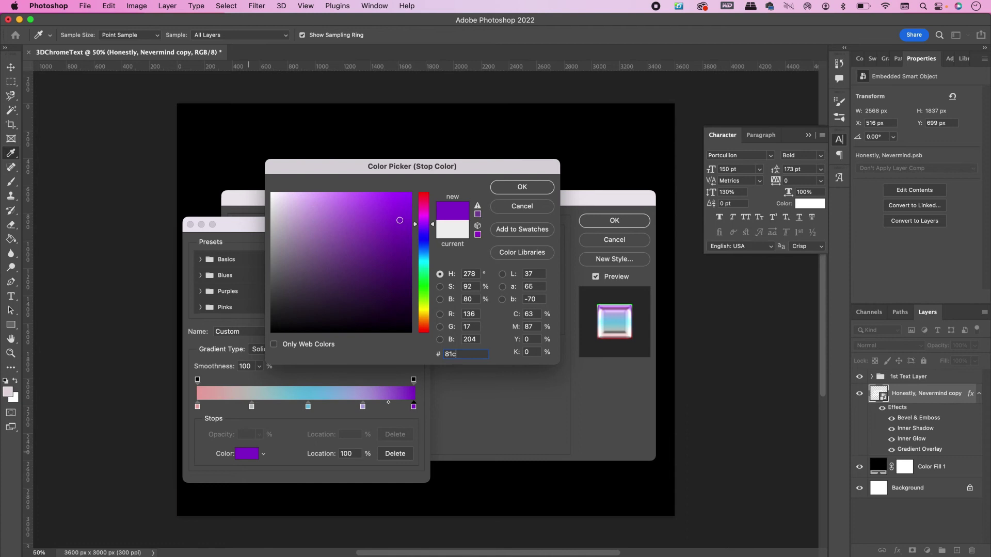
{"action": "type", "text": "9"}
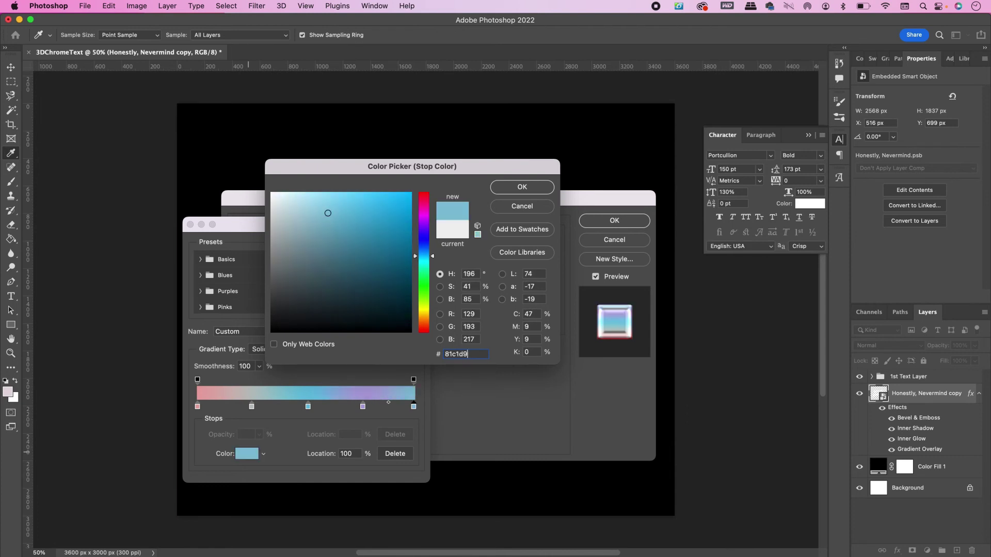
{"action": "key", "text": "Return"}
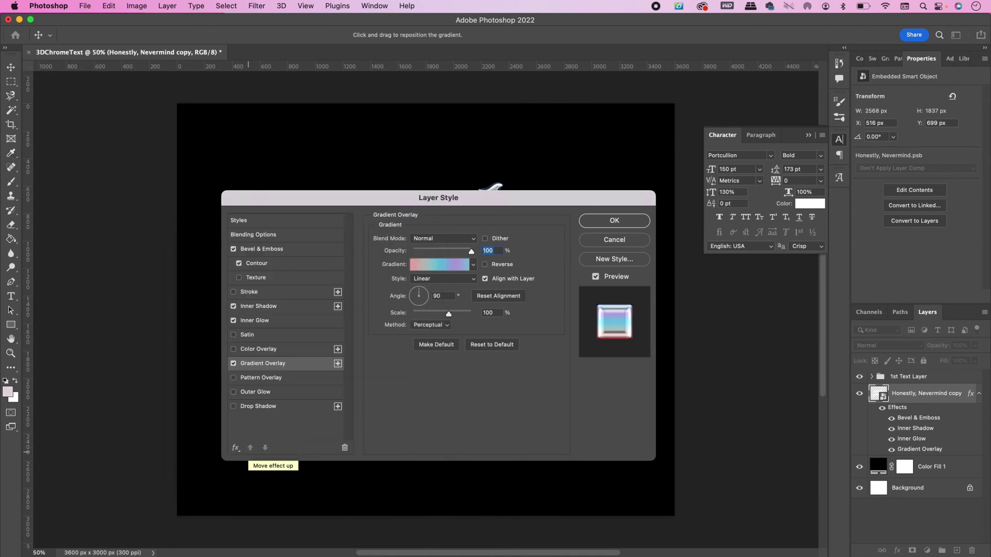
{"action": "double_click", "coordinate": [448, 297]}
{"action": "type", "text": "0"}
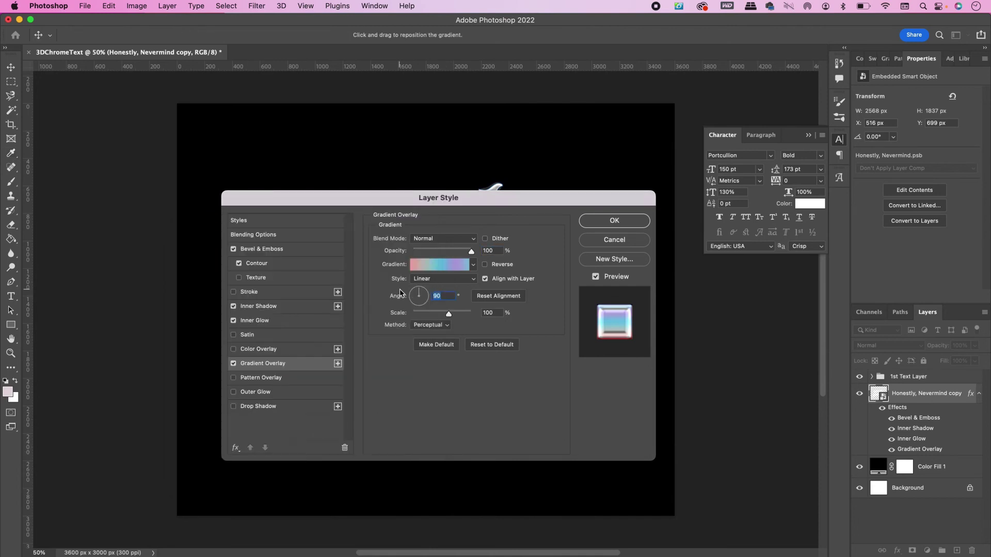
- Apply a 30 px Gaussian Blur to the styled Honestly, Nevermind copy layer
{"action": "left_click", "coordinate": [587, 223]}
{"action": "left_click", "coordinate": [258, 8]}
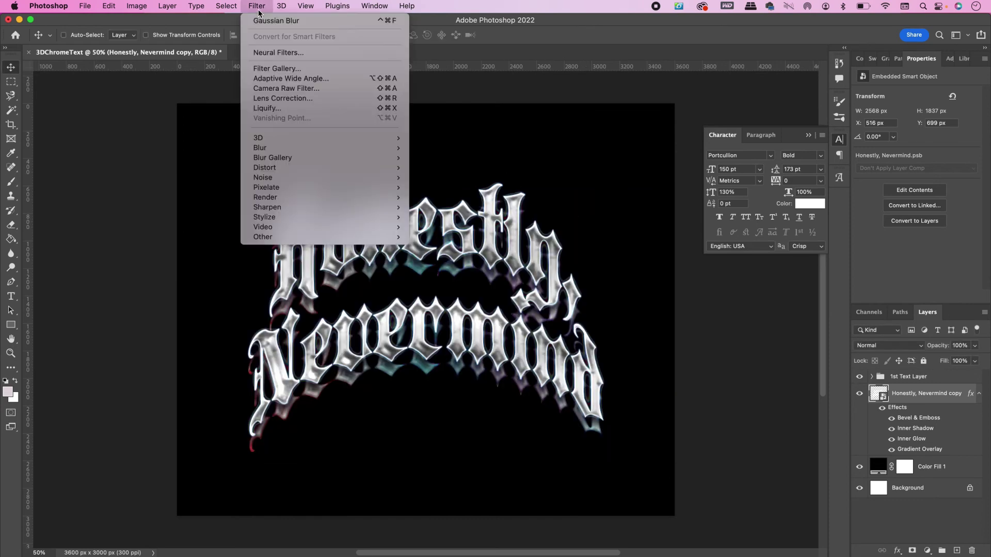
{"action": "mouse_move", "coordinate": [332, 150]}
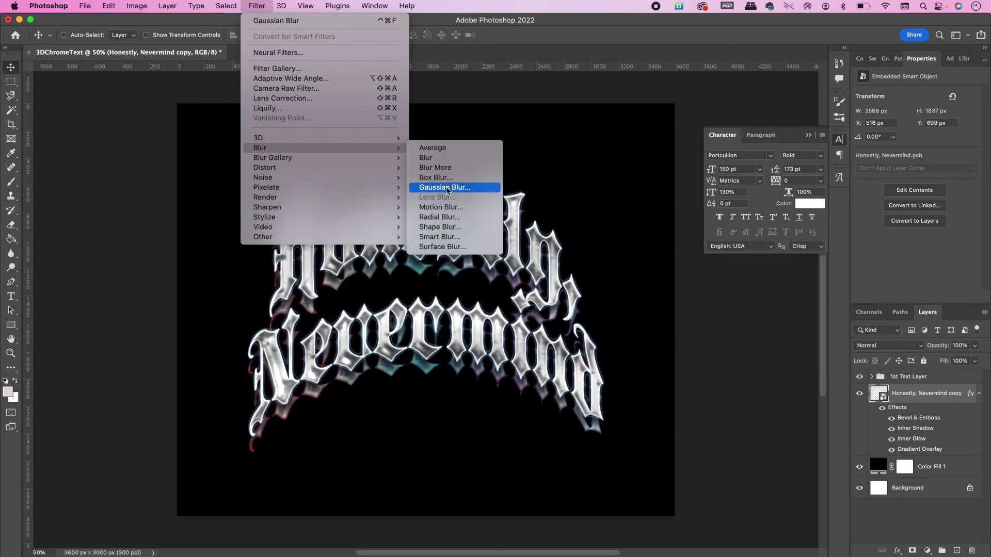
{"action": "left_click", "coordinate": [447, 182]}
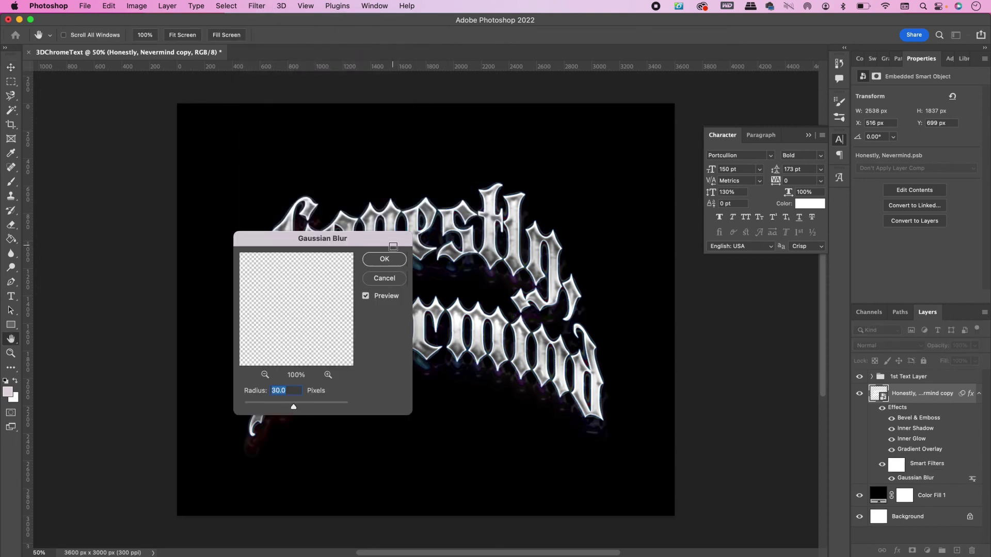
{"action": "left_click", "coordinate": [385, 259]}
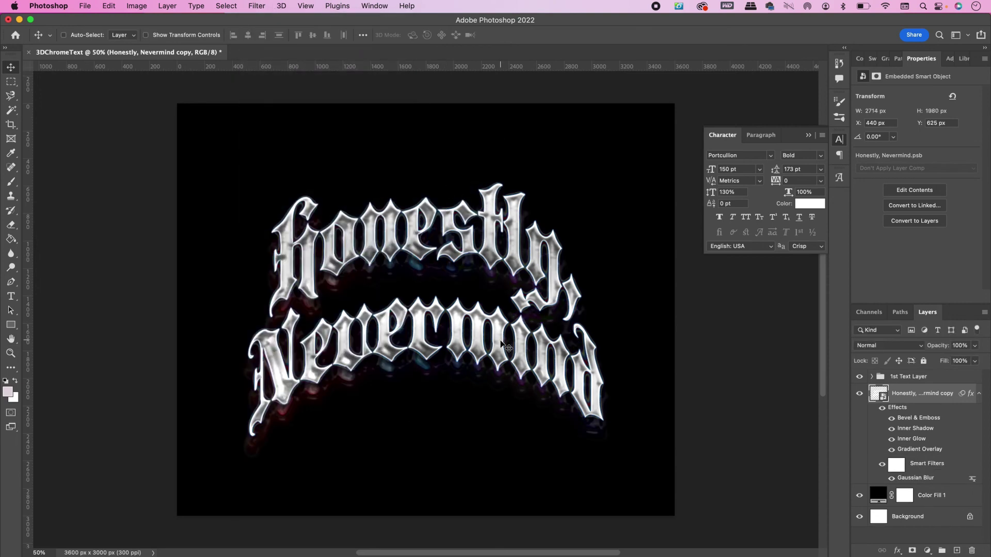
{"action": "left_click", "coordinate": [503, 346], "text": "super"}
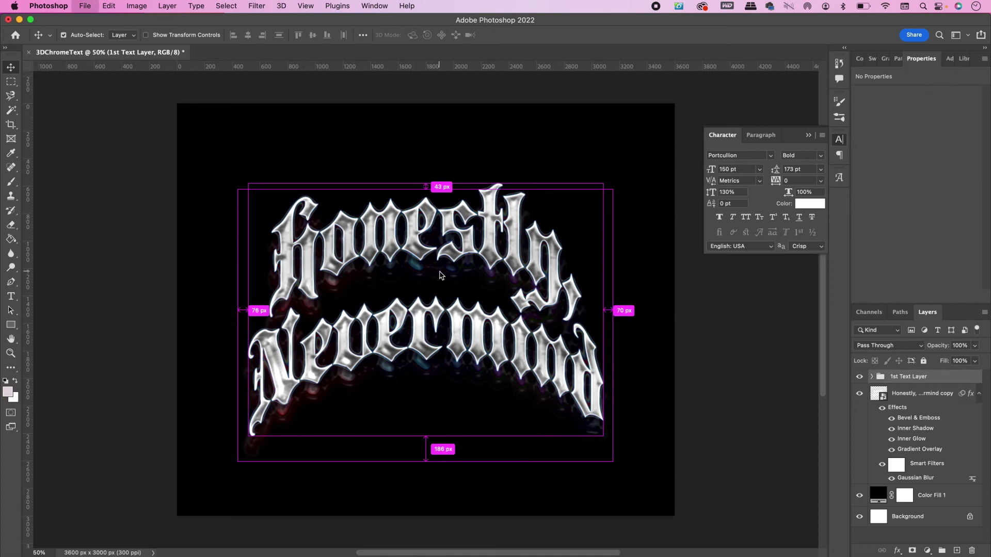
- Bring MeltingIce.jpeg into the document, scaled to 70% and positioned over the text
{"action": "key", "text": "super+o"}
{"action": "double_click", "coordinate": [403, 132]}
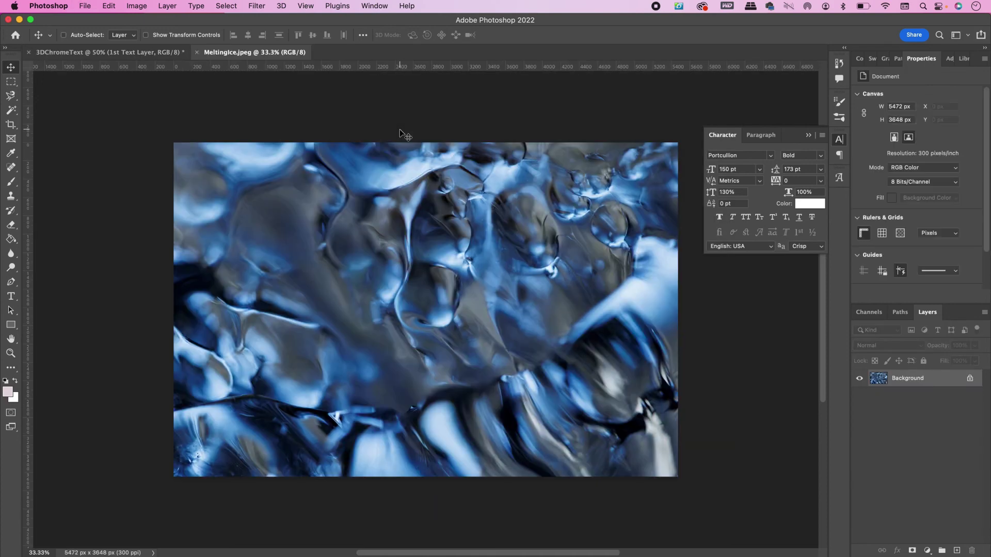
{"action": "left_click_drag", "start_coordinate": [323, 208], "coordinate": [309, 185]}
{"action": "left_click_drag", "start_coordinate": [420, 265], "coordinate": [417, 372]}
{"action": "key", "text": "super+t"}
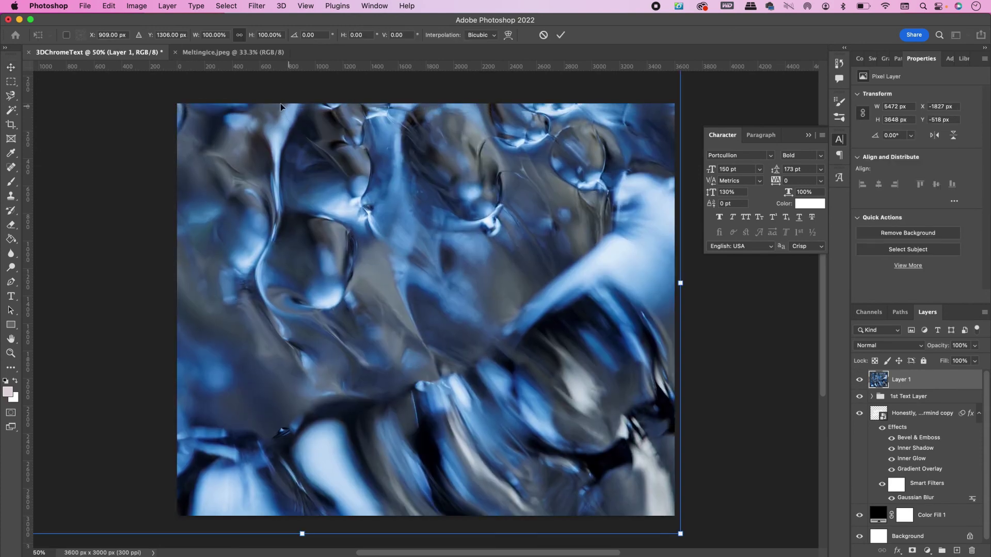
{"action": "left_click", "coordinate": [271, 35]}
{"action": "type", "text": "80"}
{"action": "key", "text": "Return"}
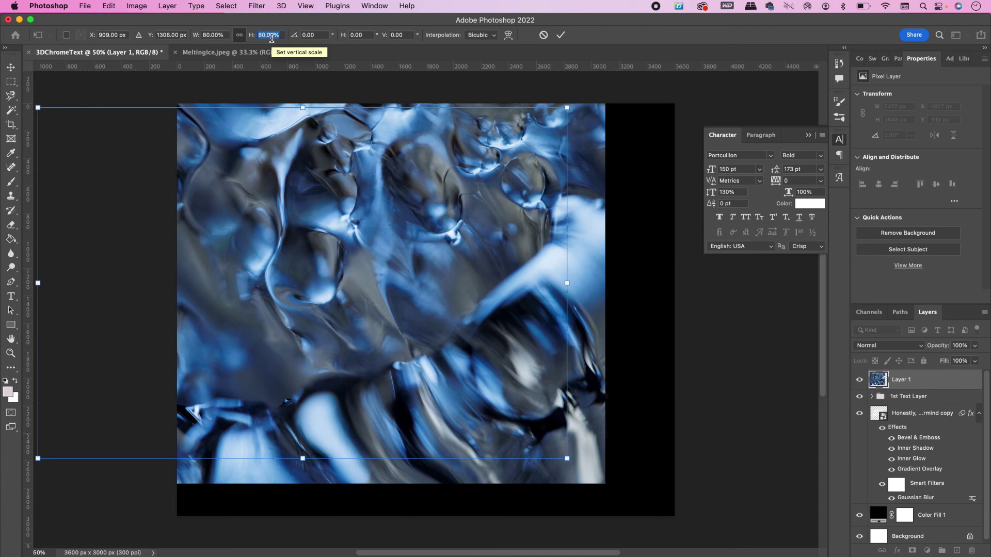
{"action": "type", "text": "70"}
{"action": "key", "text": "Return"}
{"action": "left_click_drag", "start_coordinate": [261, 296], "coordinate": [381, 326]}
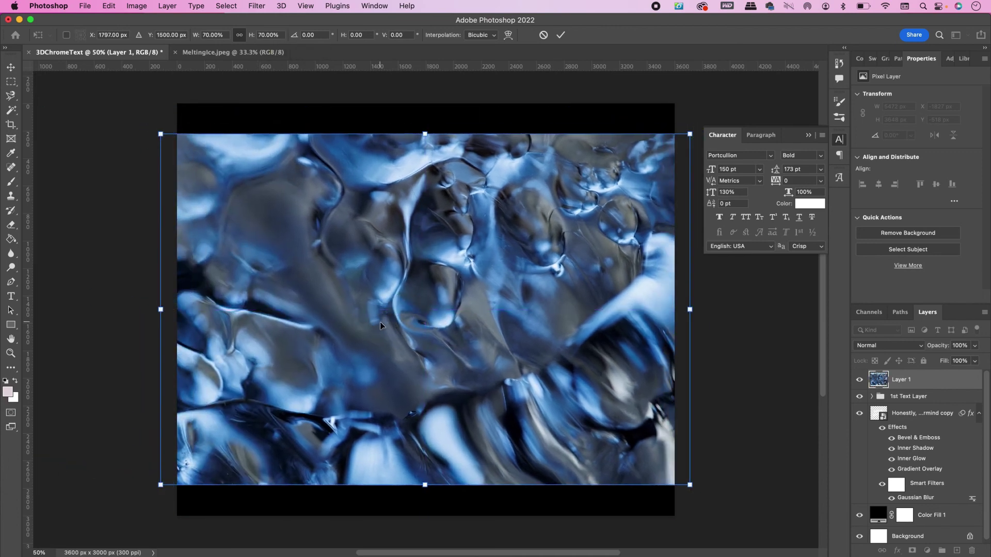
{"action": "key", "text": "Return"}
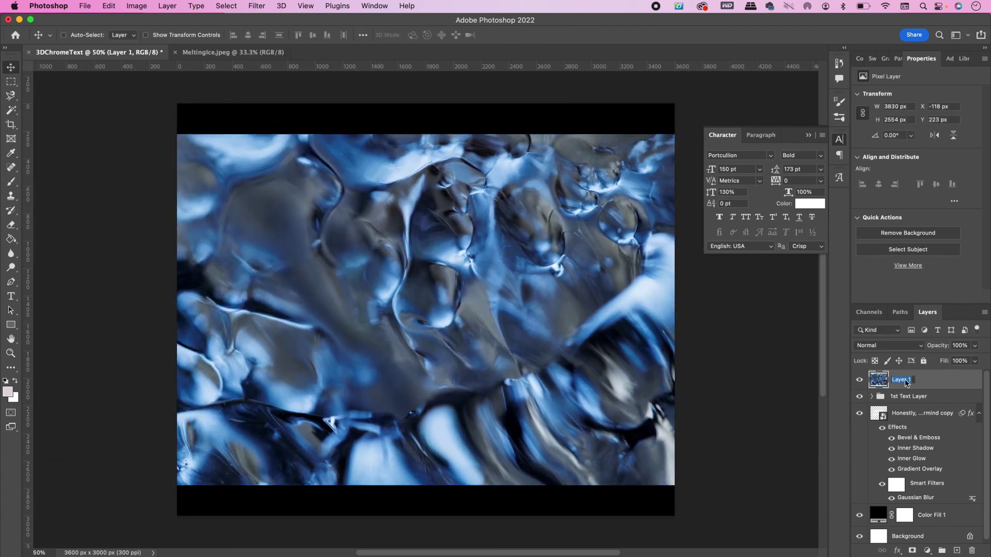
- Name the layer Melting Ice, clip it to the text, and blend in Vivid Light at 50%
{"action": "type", "text": "Melting Ice"}
{"action": "key", "text": "Return"}
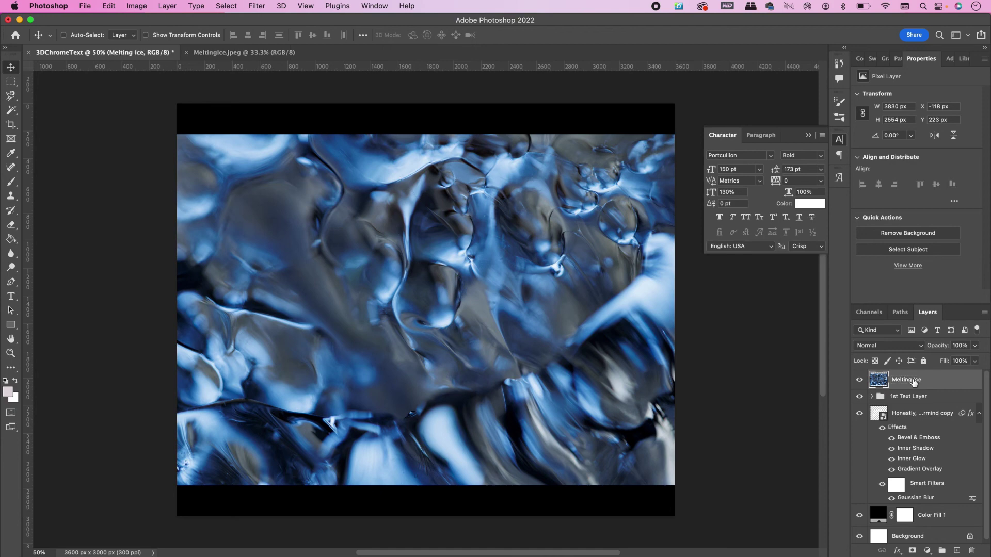
{"action": "right_click", "coordinate": [932, 381]}
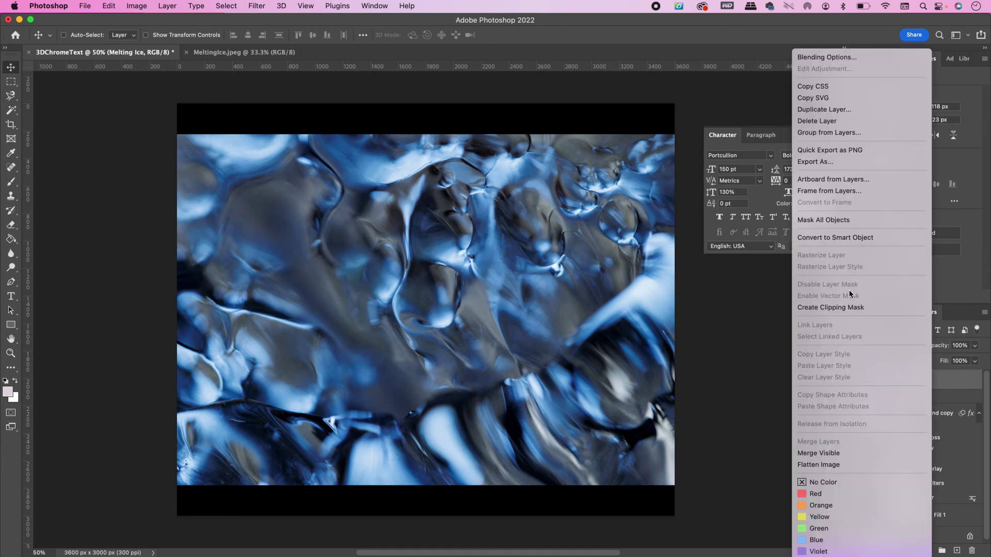
{"action": "left_click", "coordinate": [831, 308]}
{"action": "left_click", "coordinate": [871, 346]}
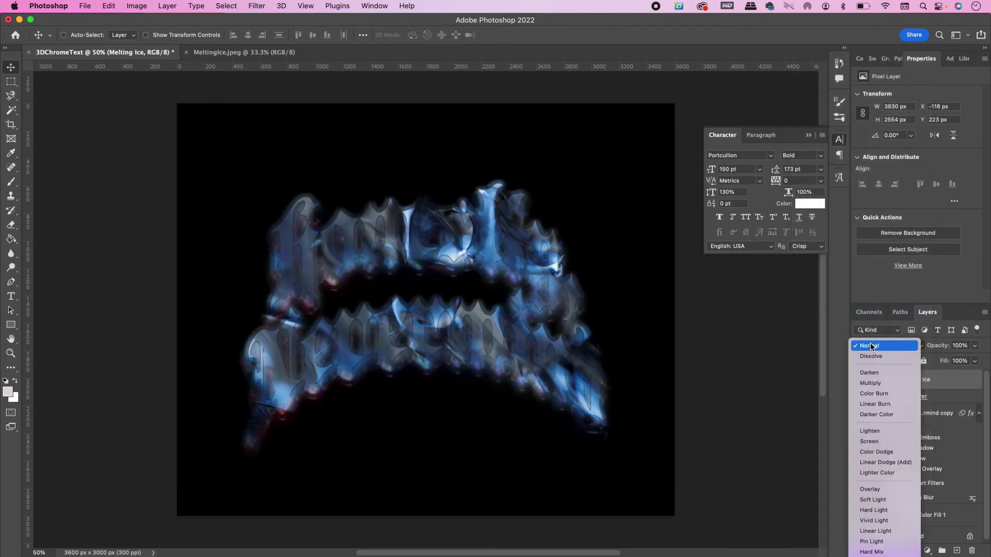
{"action": "scroll", "coordinate": [877, 389], "scroll_direction": "down", "scroll_amount": 3}
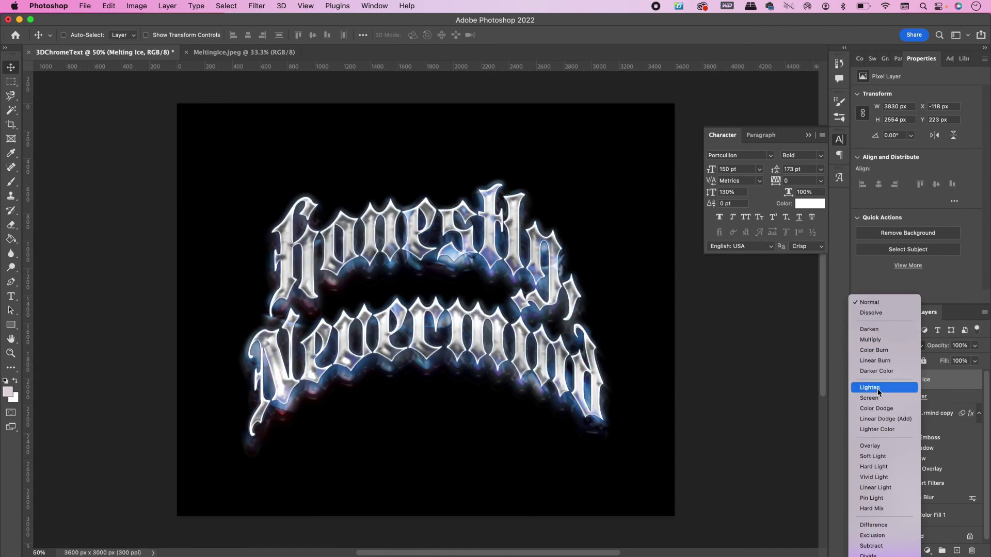
{"action": "left_click", "coordinate": [889, 478]}
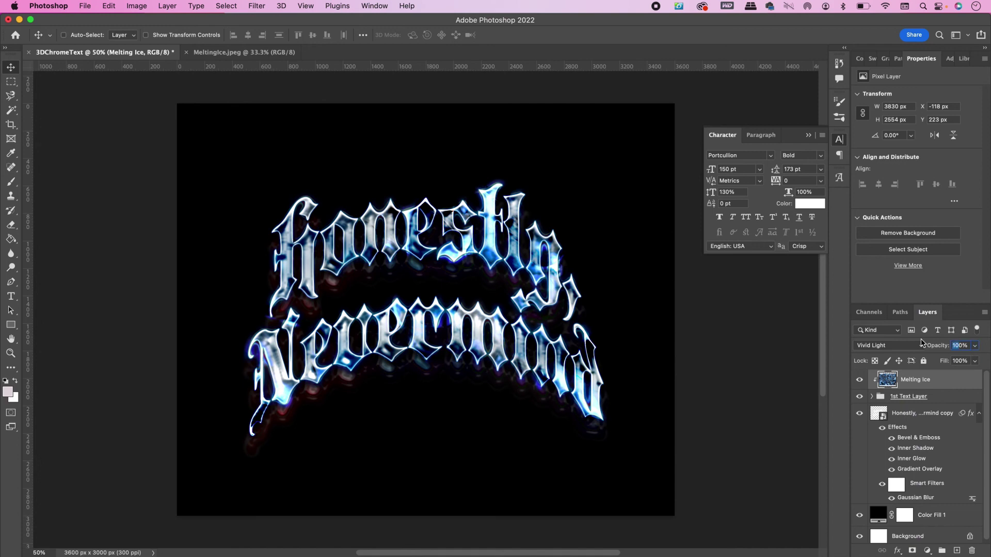
{"action": "type", "text": "50"}
{"action": "key", "text": "Return"}
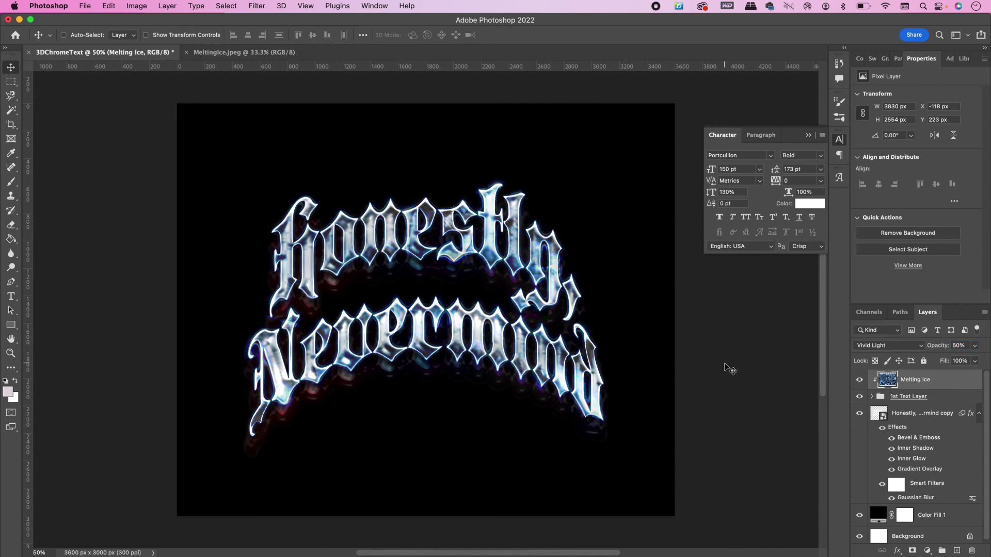
- Bring Lava.jpg into the chrome text document, scaled to about 74% and positioned over the text
{"action": "key", "text": "super+o"}
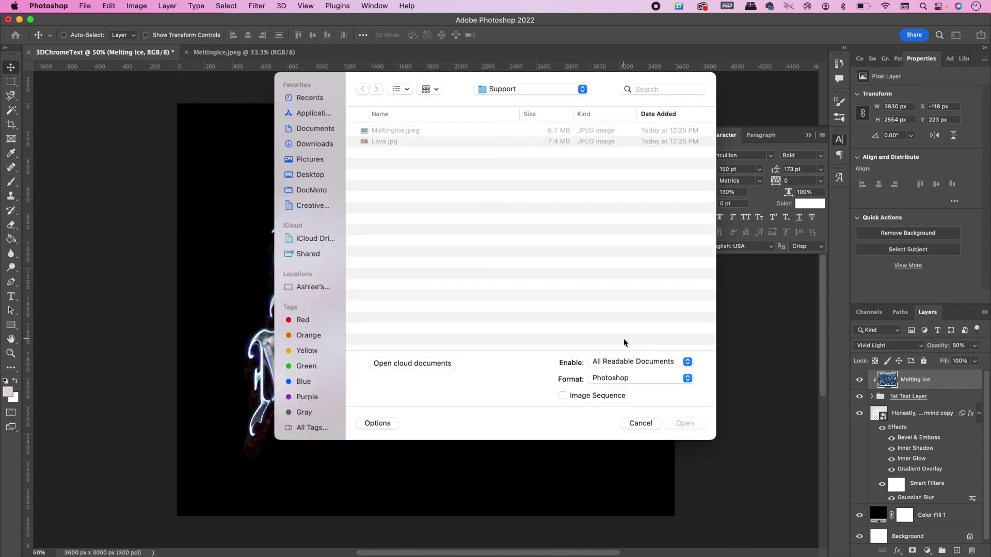
{"action": "left_click", "coordinate": [396, 143]}
{"action": "double_click", "coordinate": [395, 142]}
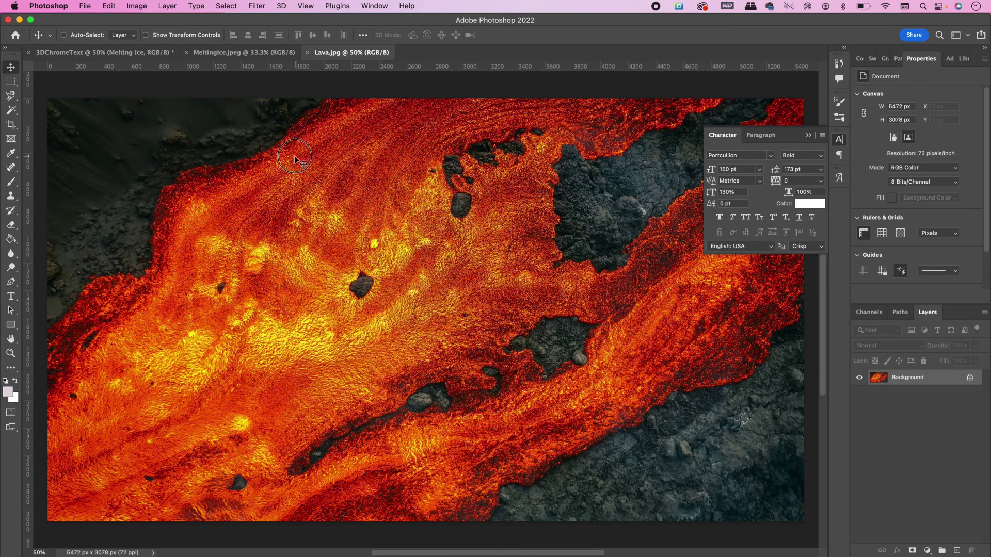
{"action": "left_click_drag", "start_coordinate": [294, 157], "coordinate": [312, 216]}
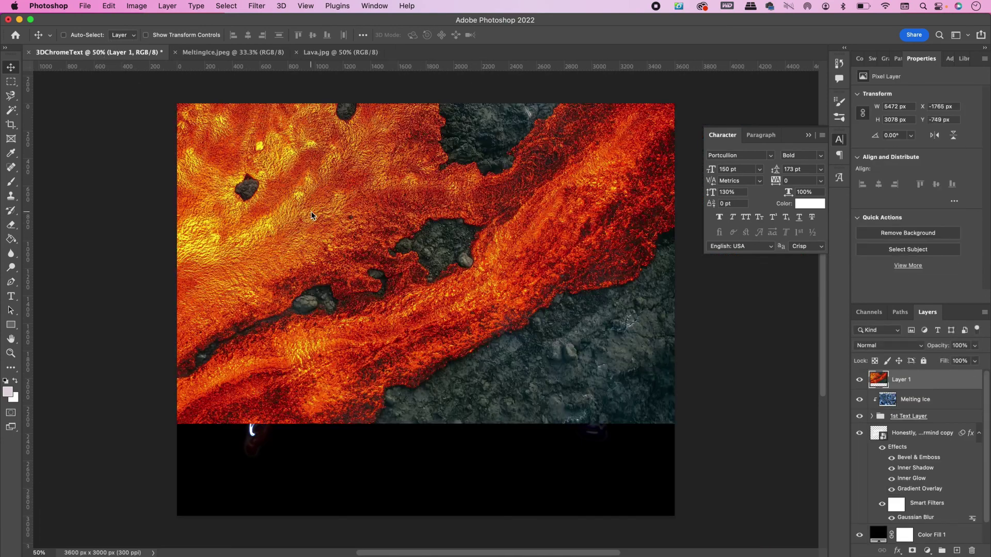
{"action": "key", "text": "super+t"}
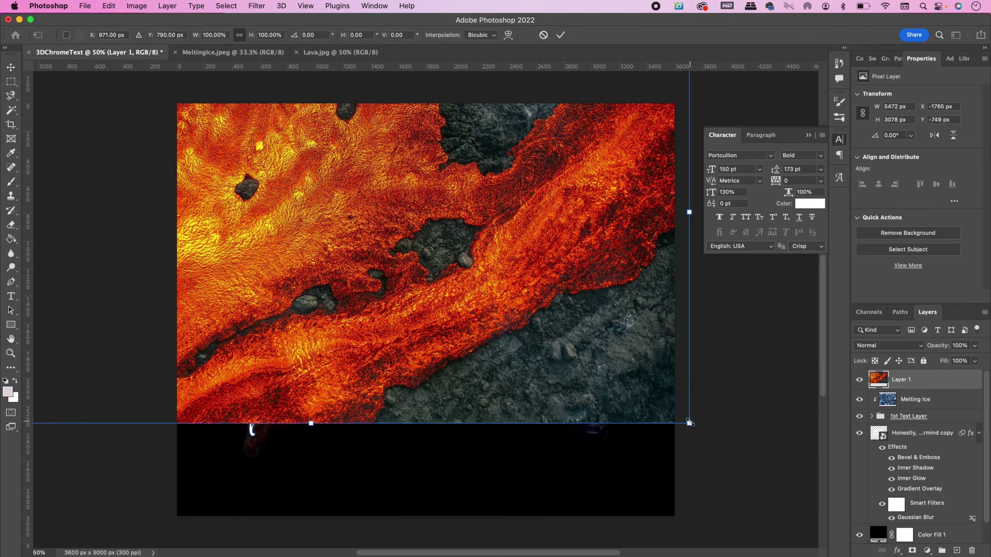
{"action": "left_click_drag", "start_coordinate": [690, 422], "coordinate": [491, 312]}
{"action": "left_click_drag", "start_coordinate": [388, 217], "coordinate": [594, 376]}
{"action": "key", "text": "Return"}
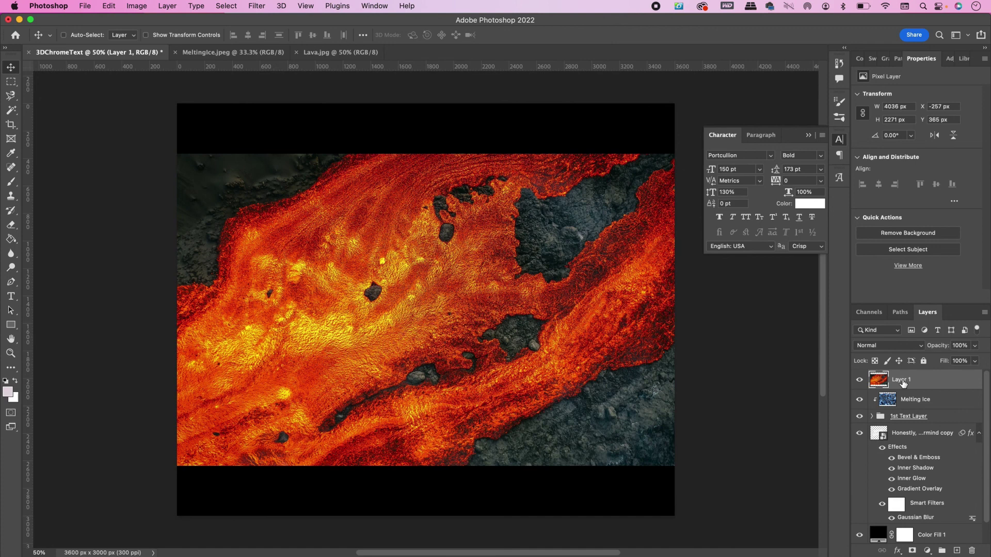
- Name the layer 'Lava', clip it to the text, and set Dissolve at 10% opacity
{"action": "double_click", "coordinate": [901, 380]}
{"action": "type", "text": "Lava"}
{"action": "key", "text": "Return"}
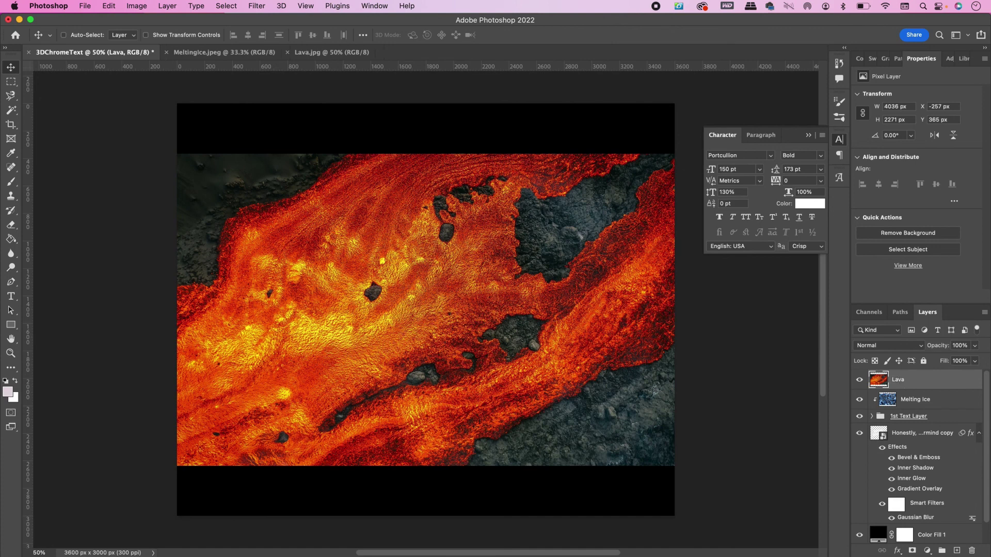
{"action": "right_click", "coordinate": [936, 380]}
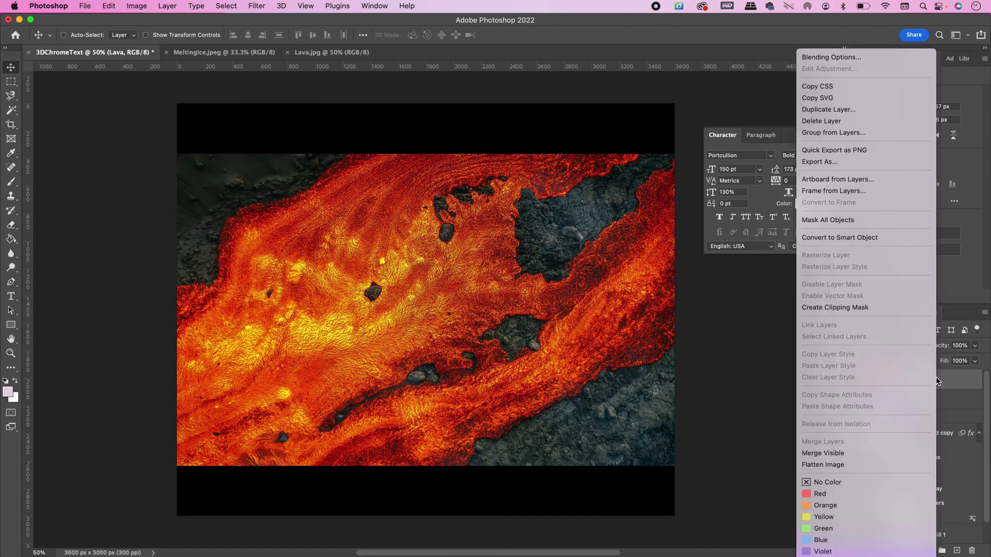
{"action": "left_click", "coordinate": [859, 307]}
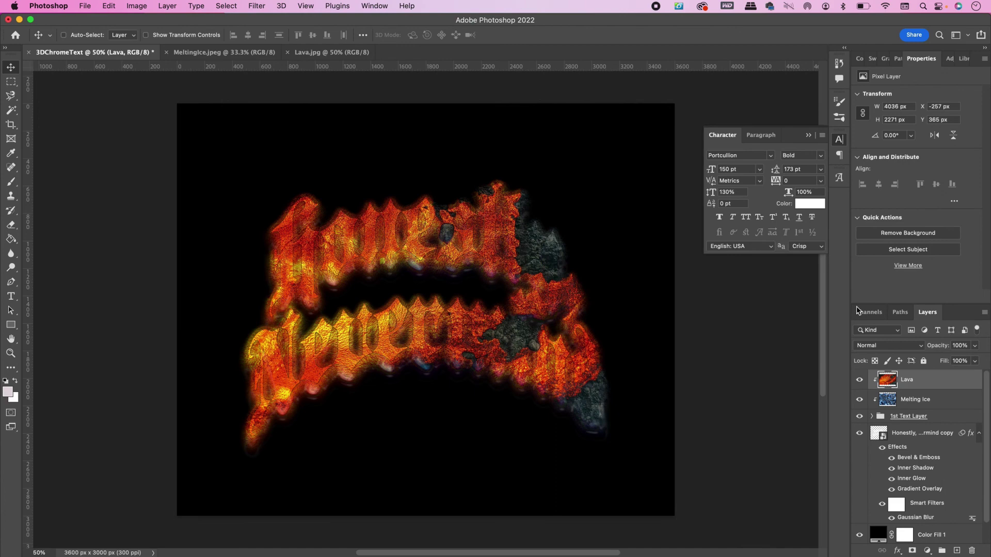
{"action": "left_click", "coordinate": [870, 351]}
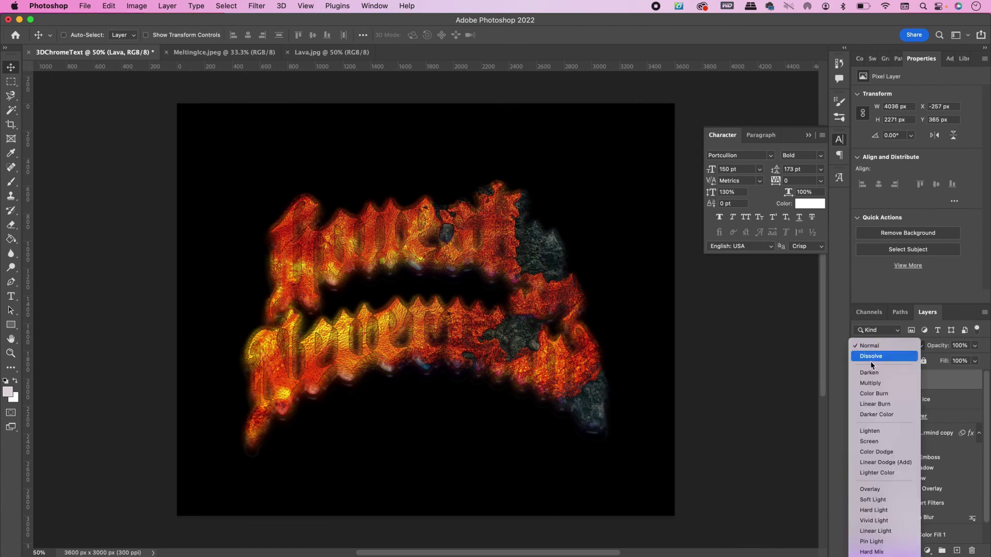
{"action": "left_click", "coordinate": [870, 358]}
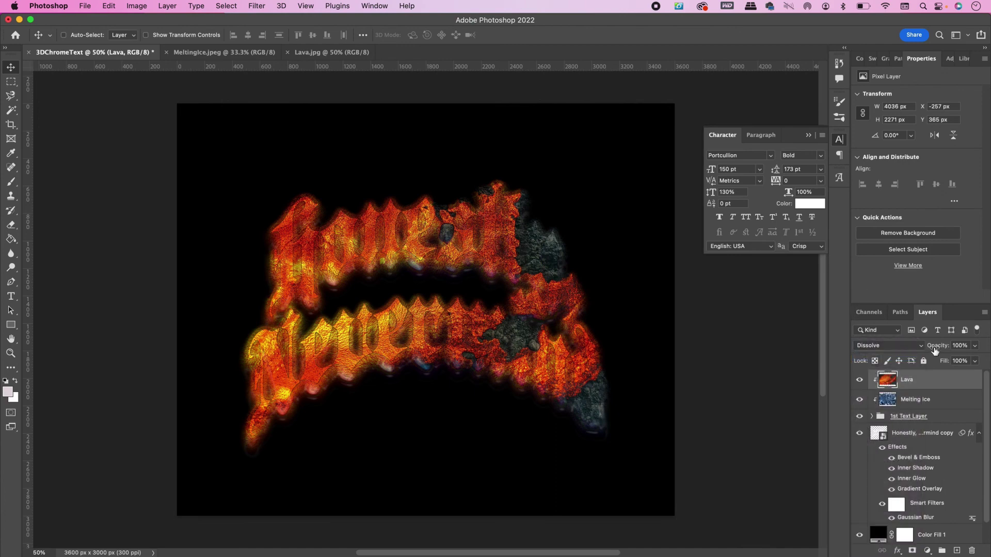
{"action": "left_click", "coordinate": [959, 346]}
{"action": "key", "text": "BackSpace"}
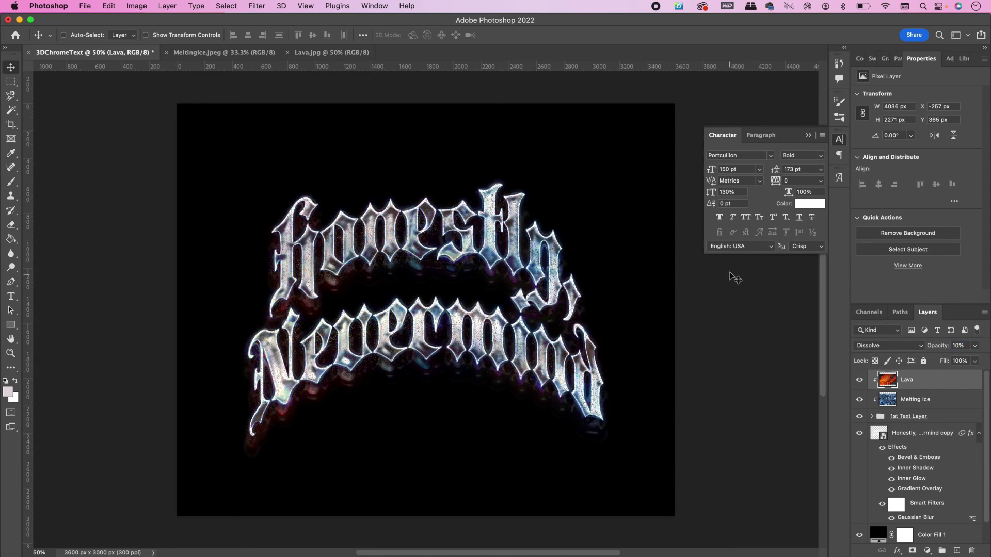
- Collapse the Character panel and zoom to 100% to inspect the speckled chrome lettering
{"action": "left_click", "coordinate": [808, 135]}
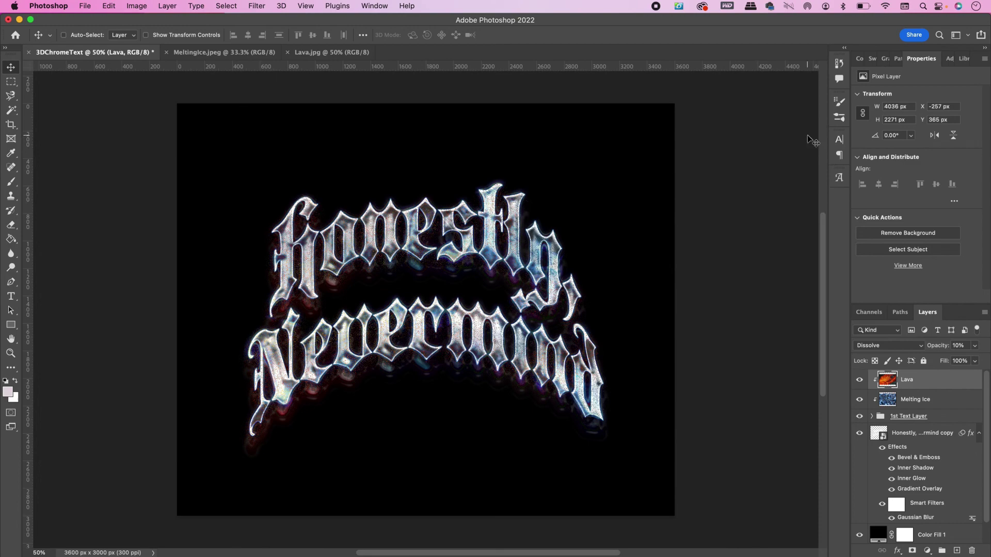
{"action": "key", "text": "super+equal"}
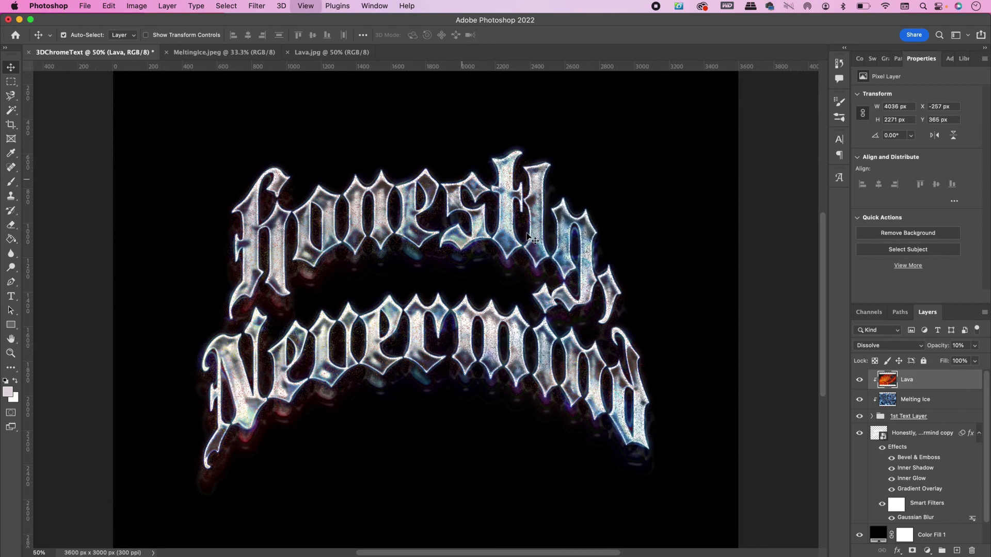
{"action": "key", "text": "super+equal"}
{"action": "key", "text": "super+equal"}
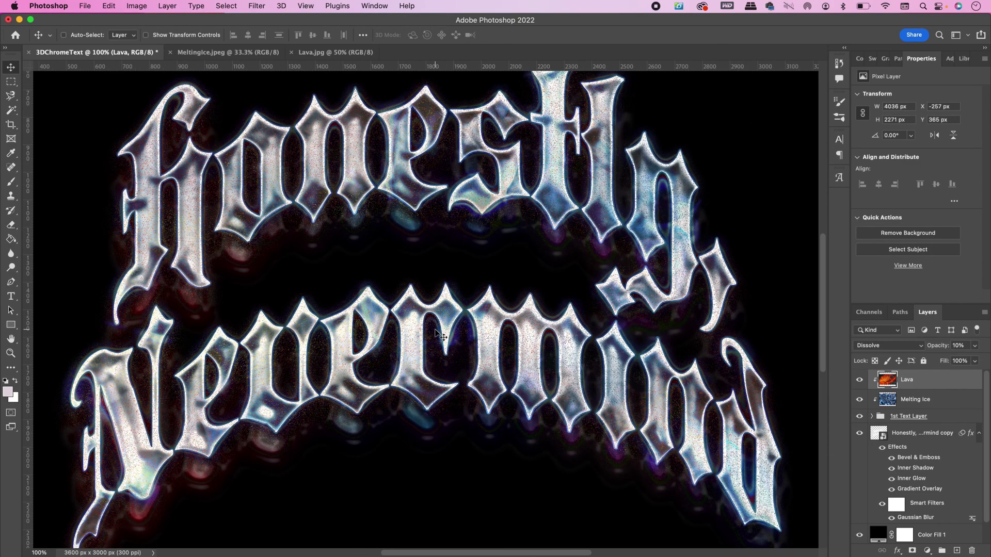
{"action": "scroll", "coordinate": [440, 335], "scroll_direction": "down", "scroll_amount": 4}
{"action": "scroll", "coordinate": [440, 336], "scroll_direction": "up", "scroll_amount": 5}
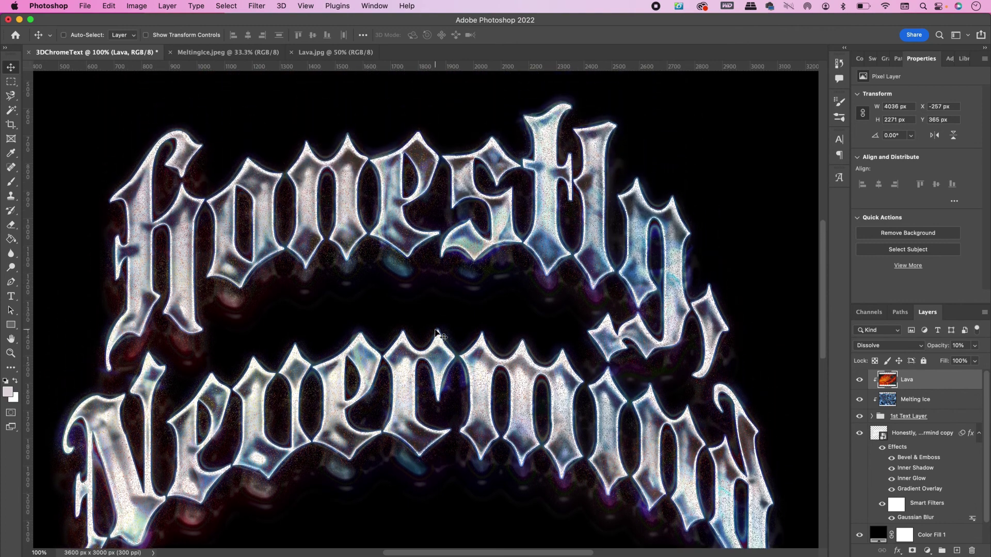